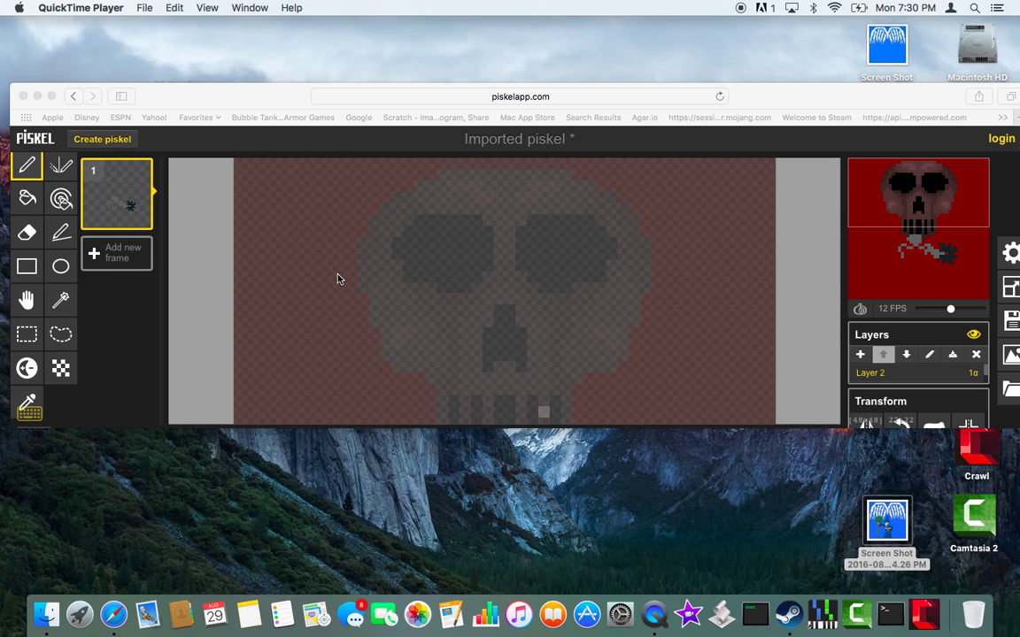
# Switch the Safari window to full screen so the Piskel editor fills the display.
pyautogui.click(52, 96)
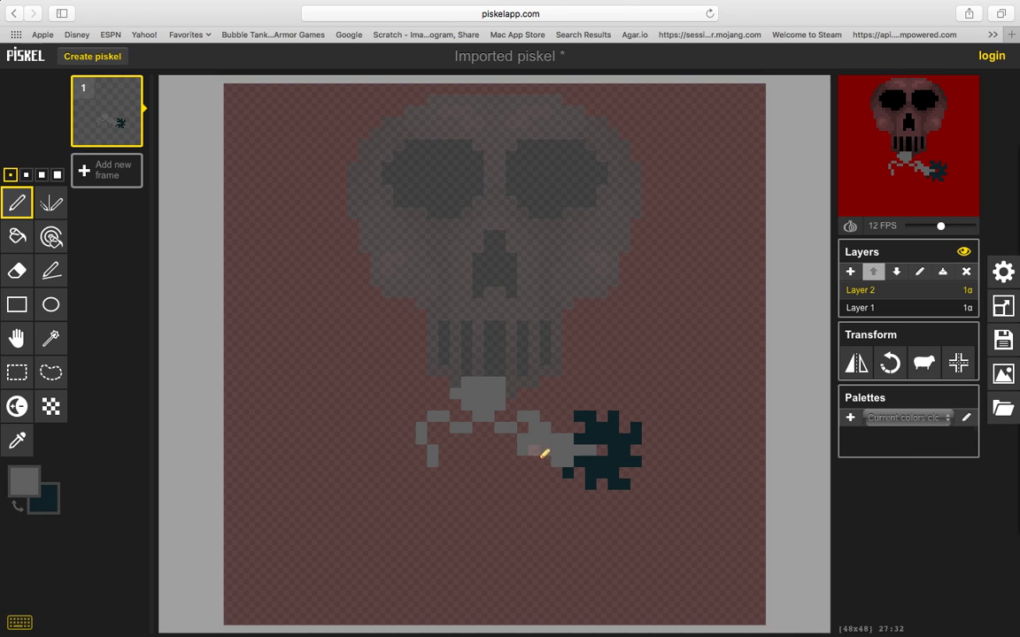
# Add a continuous row of grey pixels along the bone's lower edge.
pyautogui.press('e')
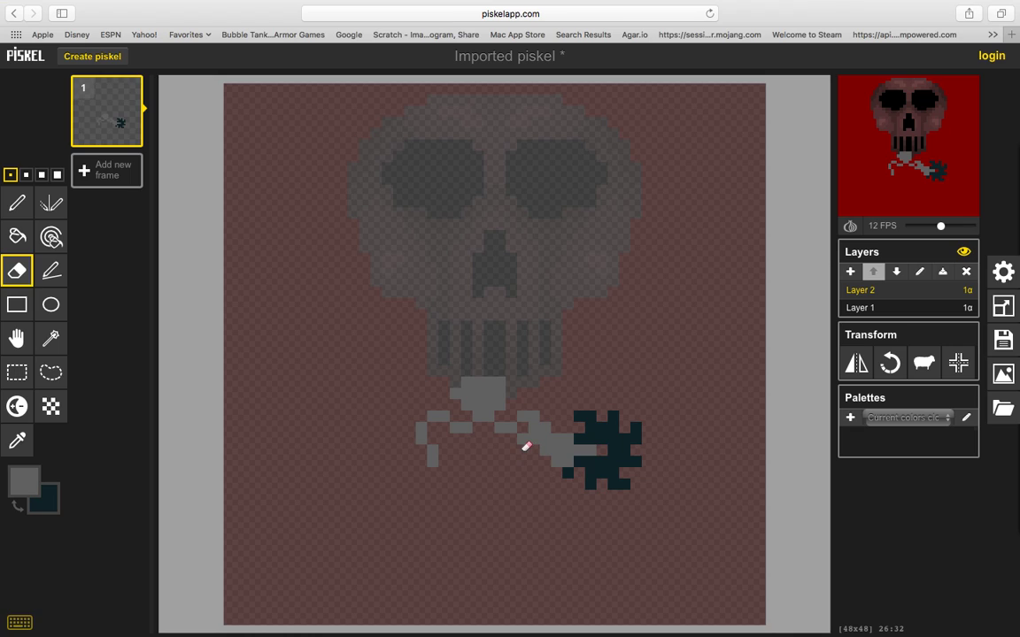
pyautogui.press('p')
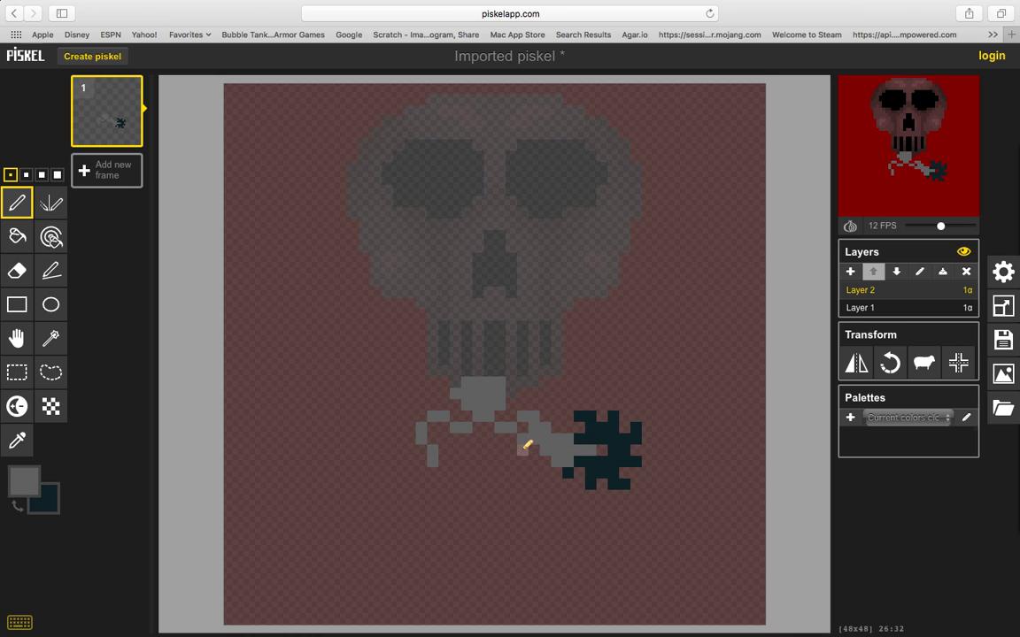
pyautogui.click(523, 447)
pyautogui.click(511, 461)
pyautogui.click(531, 462)
pyautogui.click(522, 472)
# Thicken the bone and draw a vertical grey line hanging down from it.
pyautogui.moveTo(534, 414); pyautogui.dragTo(528, 425)
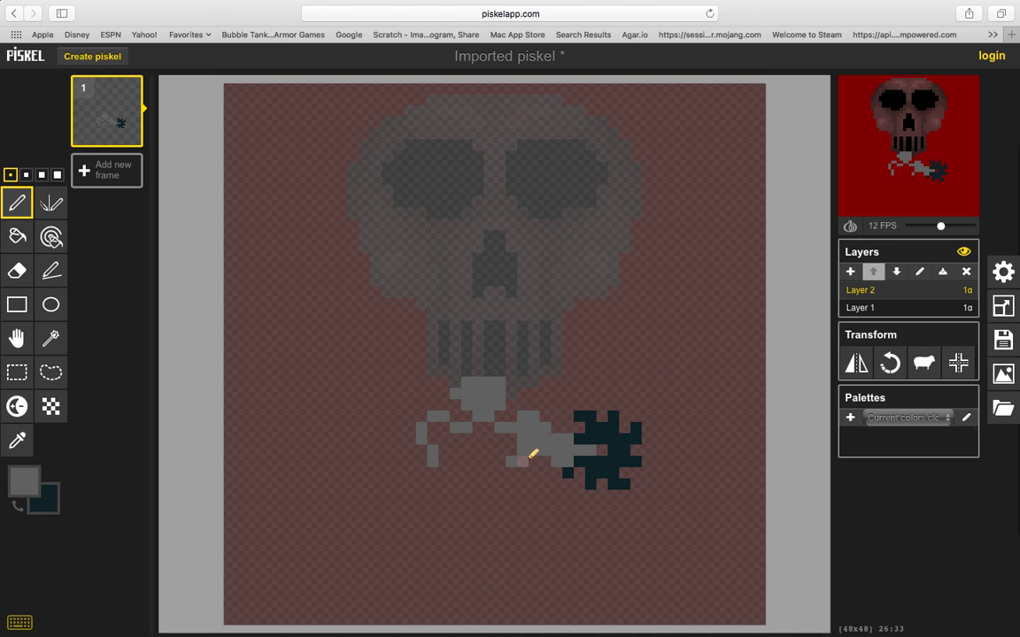
pyautogui.click(532, 461)
pyautogui.moveTo(522, 472); pyautogui.dragTo(523, 511)
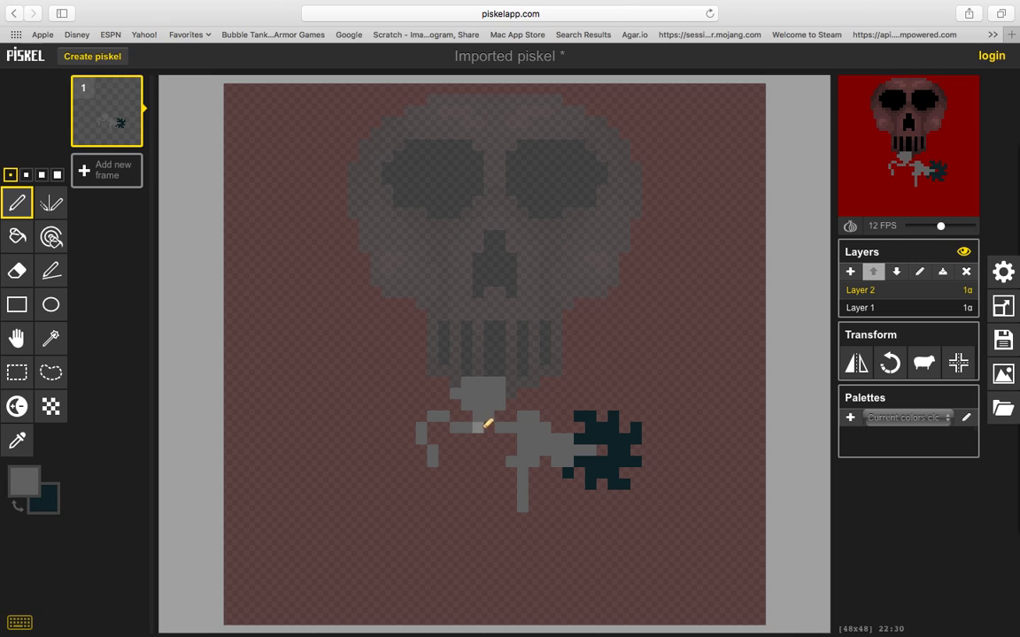
# Fill the gap between the arms grey and draw thin legs below the left arm.
pyautogui.moveTo(485, 423)
pyautogui.mouseDown()
pyautogui.moveTo(517, 433)
pyautogui.moveTo(514, 446)
pyautogui.moveTo(432, 426)
pyautogui.moveTo(458, 443)
pyautogui.moveTo(436, 439)
pyautogui.moveTo(448, 447)
pyautogui.mouseUp()
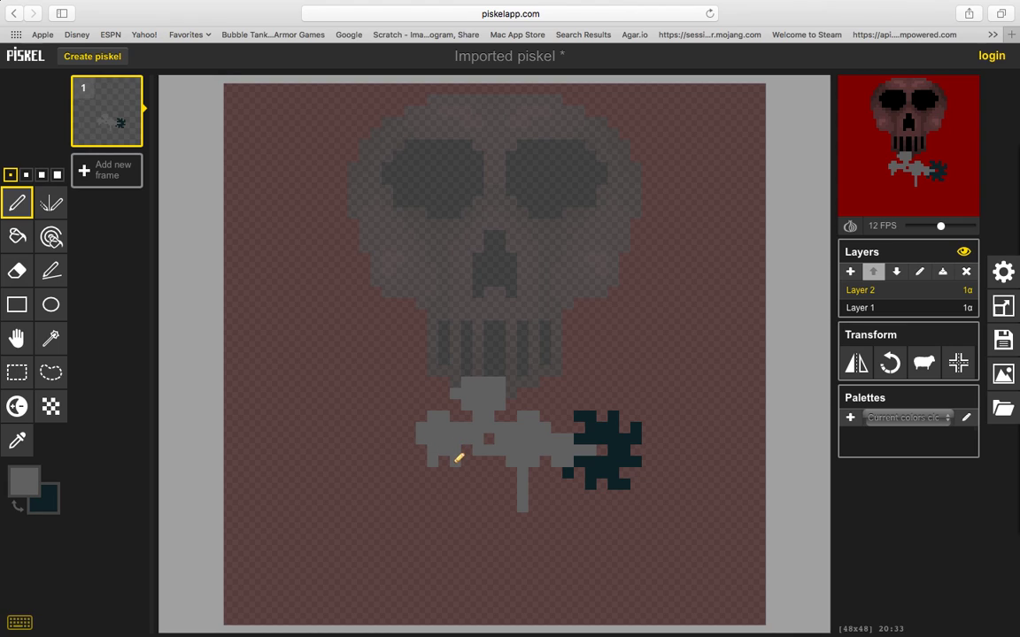
pyautogui.moveTo(456, 455); pyautogui.dragTo(454, 496)
pyautogui.click(433, 471)
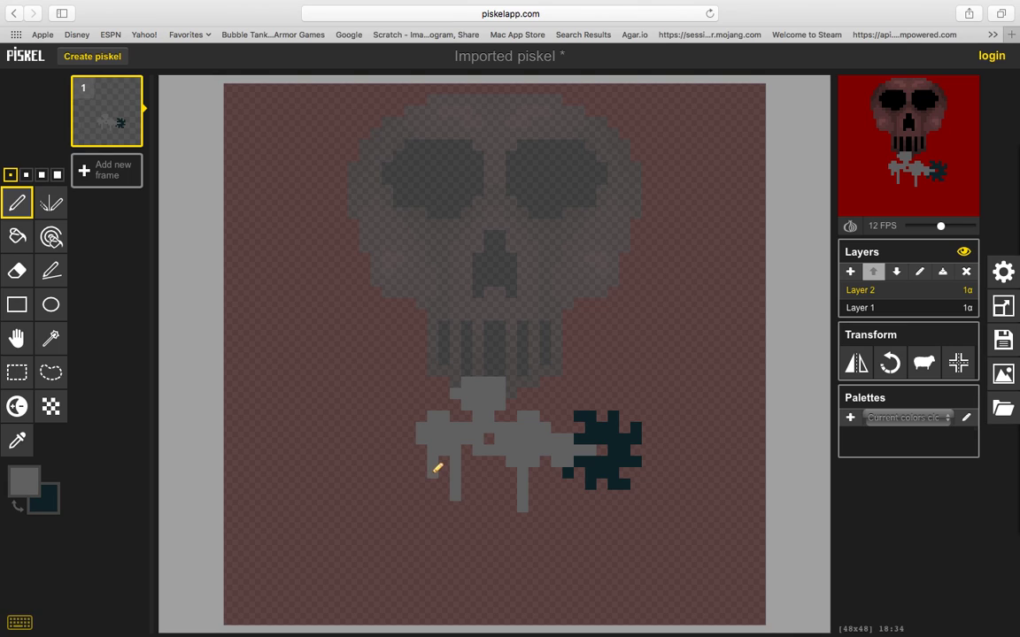
pyautogui.moveTo(433, 471); pyautogui.dragTo(433, 492)
pyautogui.click(433, 506)
# Replace the thin left legs with a short grey leg under the arm's left end.
pyautogui.hotkey('ctrl', 'z')
pyautogui.hotkey('ctrl', 'z')
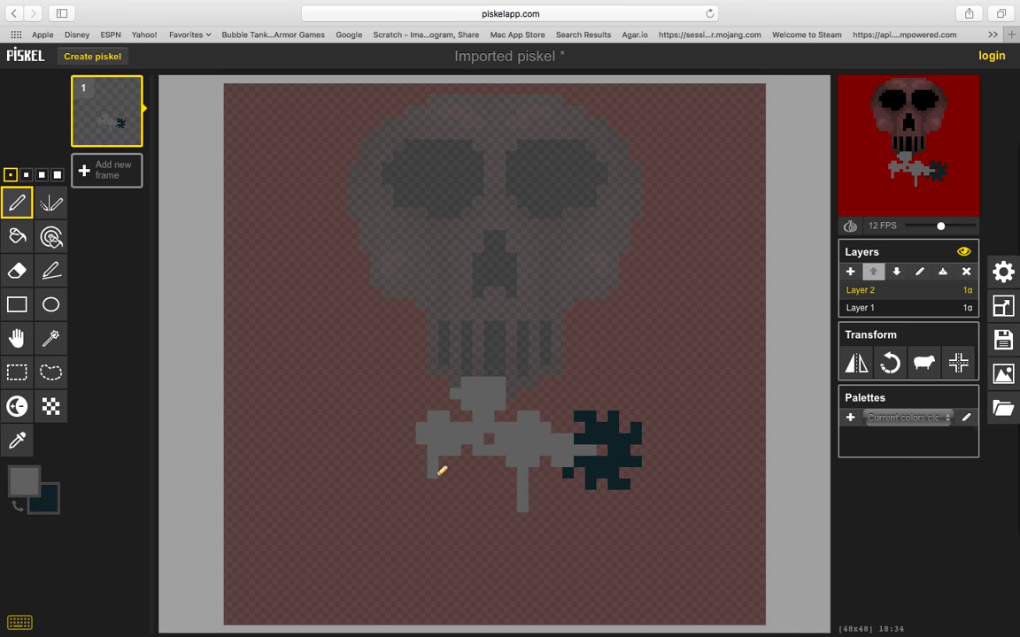
pyautogui.moveTo(421, 482); pyautogui.dragTo(422, 510)
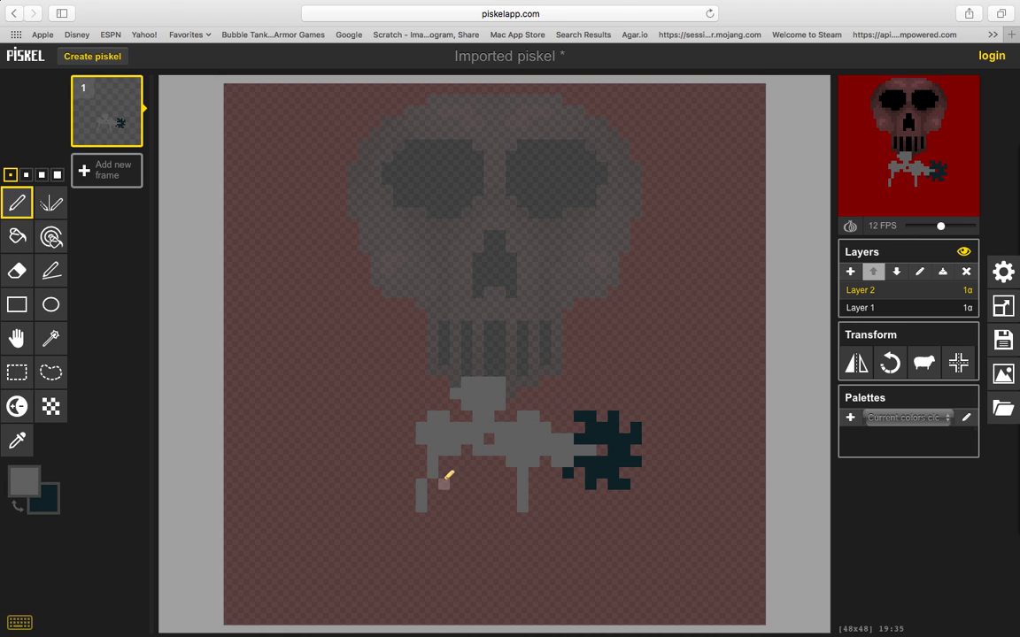
pyautogui.press('super+z')
pyautogui.press('super+z')
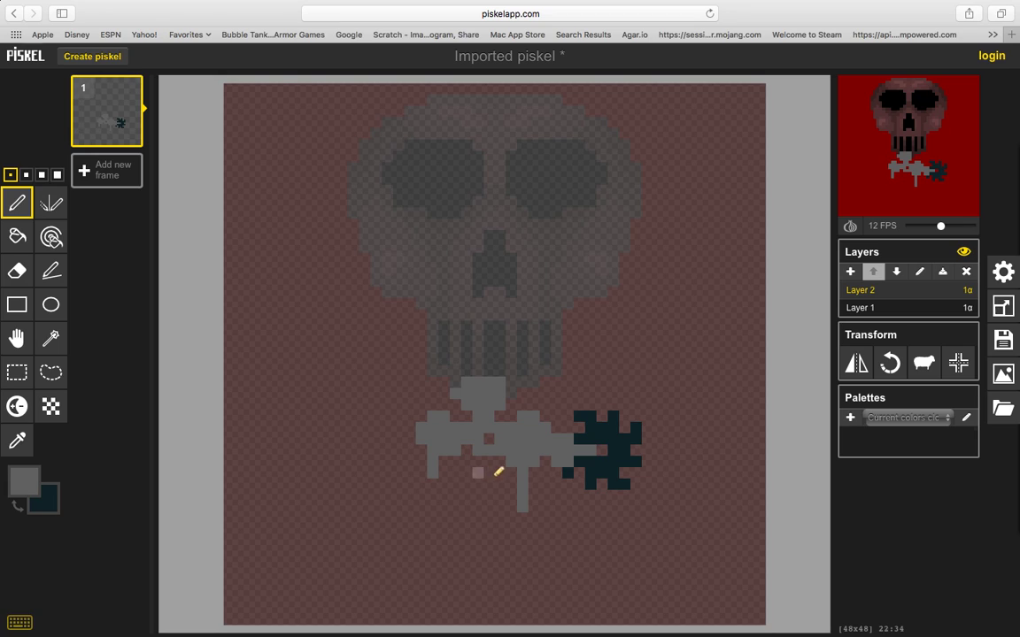
pyautogui.press('super+shift+z')
# Set the primary colour to bright red and paint two red eye pixels on the head.
pyautogui.click(16, 504)
pyautogui.click(24, 492)
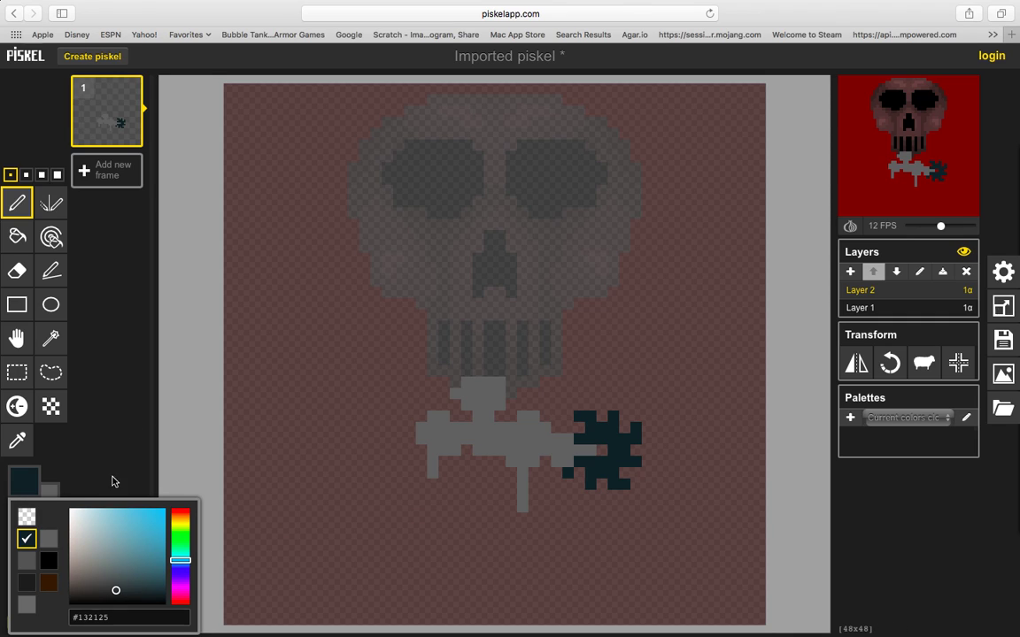
pyautogui.moveTo(182, 555)
pyautogui.mouseDown()
pyautogui.moveTo(182, 518)
pyautogui.moveTo(171, 523)
pyautogui.mouseUp()
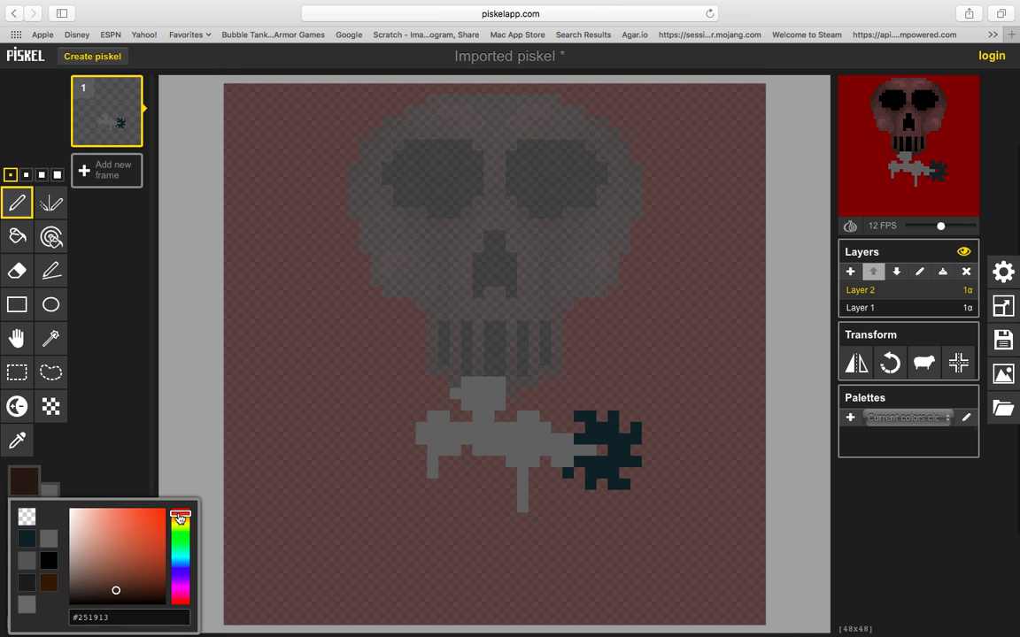
pyautogui.click(134, 558)
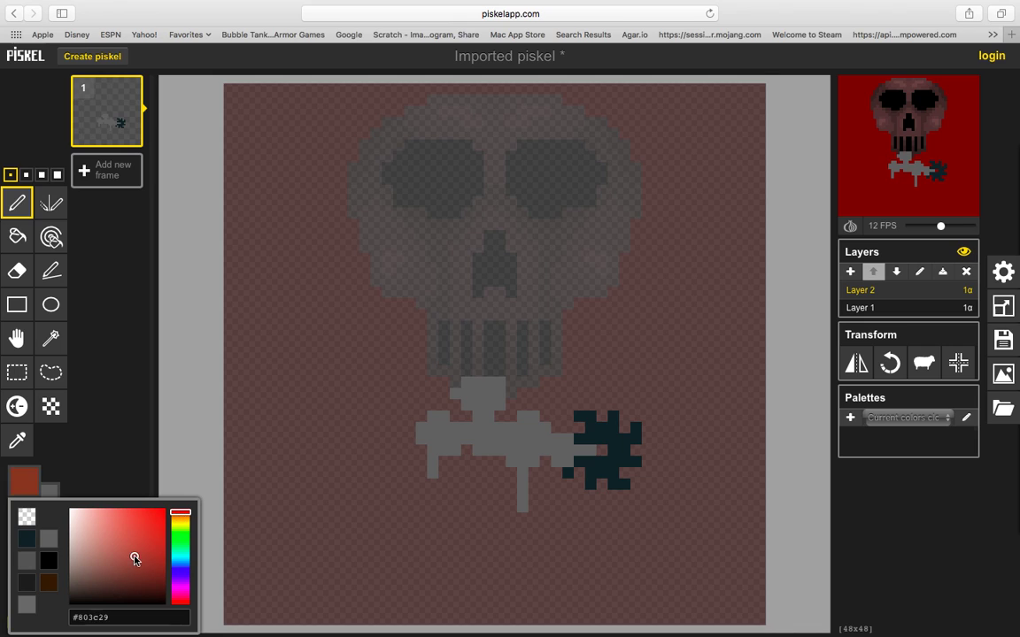
pyautogui.moveTo(135, 559); pyautogui.dragTo(152, 553)
pyautogui.moveTo(152, 553)
pyautogui.mouseDown()
pyautogui.moveTo(187, 496)
pyautogui.moveTo(148, 550)
pyautogui.moveTo(156, 547)
pyautogui.mouseUp()
pyautogui.click(123, 412)
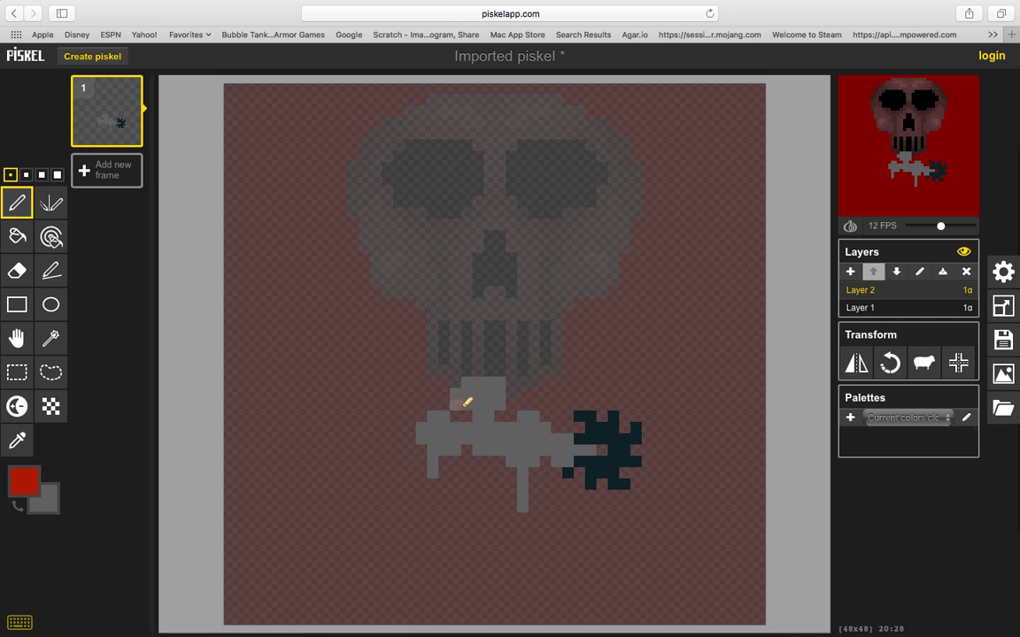
pyautogui.click(478, 393)
pyautogui.click(500, 393)
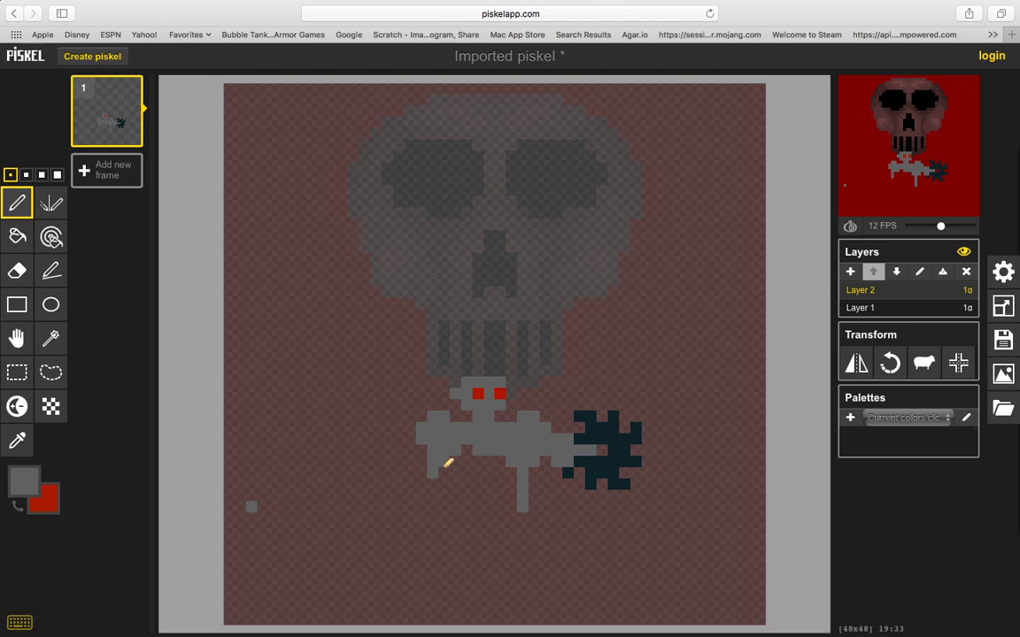
# Extend the left leg two pixels down and add a short grey foot row beneath it.
pyautogui.moveTo(436, 480); pyautogui.dragTo(437, 489)
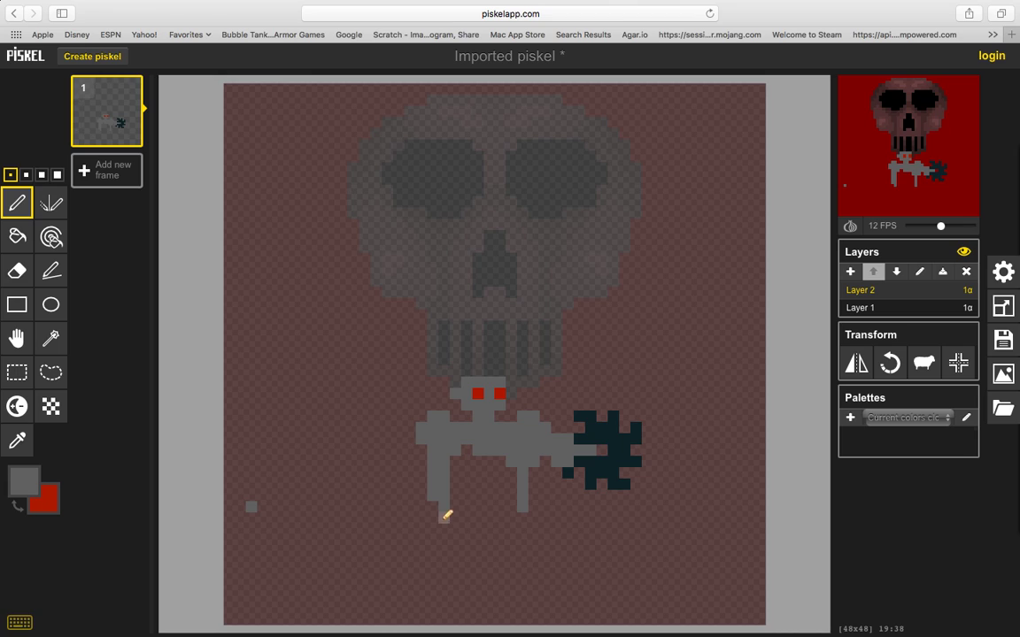
pyautogui.click(421, 506)
pyautogui.hotkey('ctrl', 'z')
pyautogui.moveTo(422, 518); pyautogui.dragTo(448, 517)
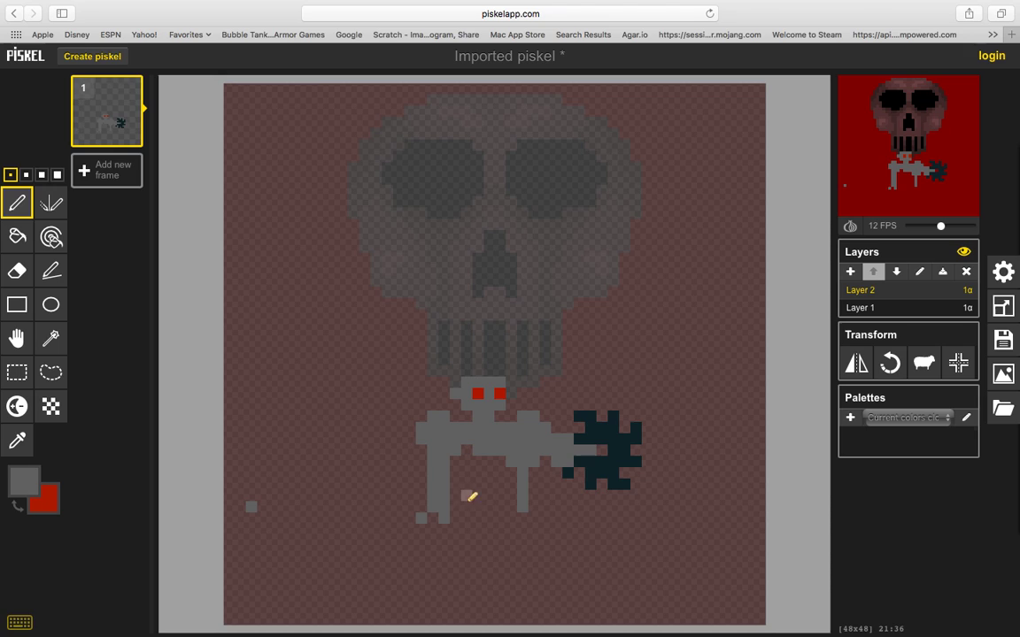
pyautogui.press('o')
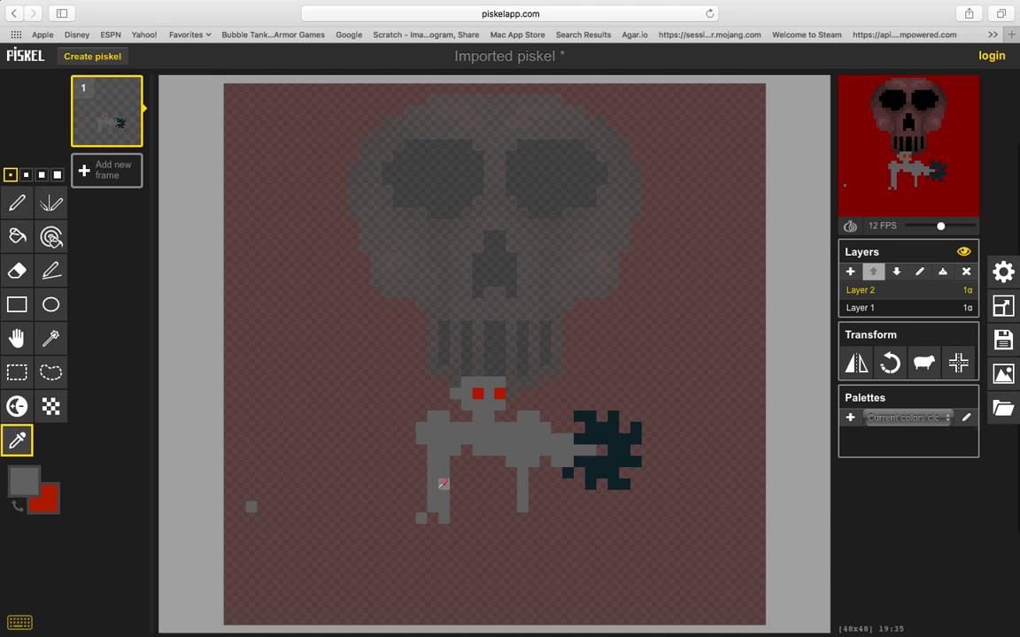
pyautogui.press('e')
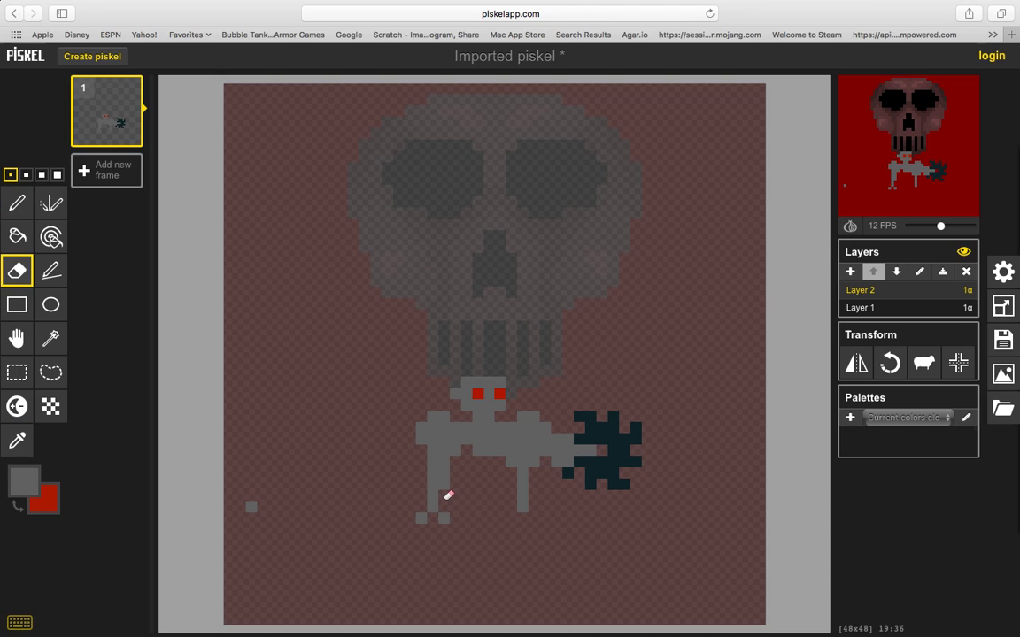
pyautogui.hotkey('ctrl', 'z')
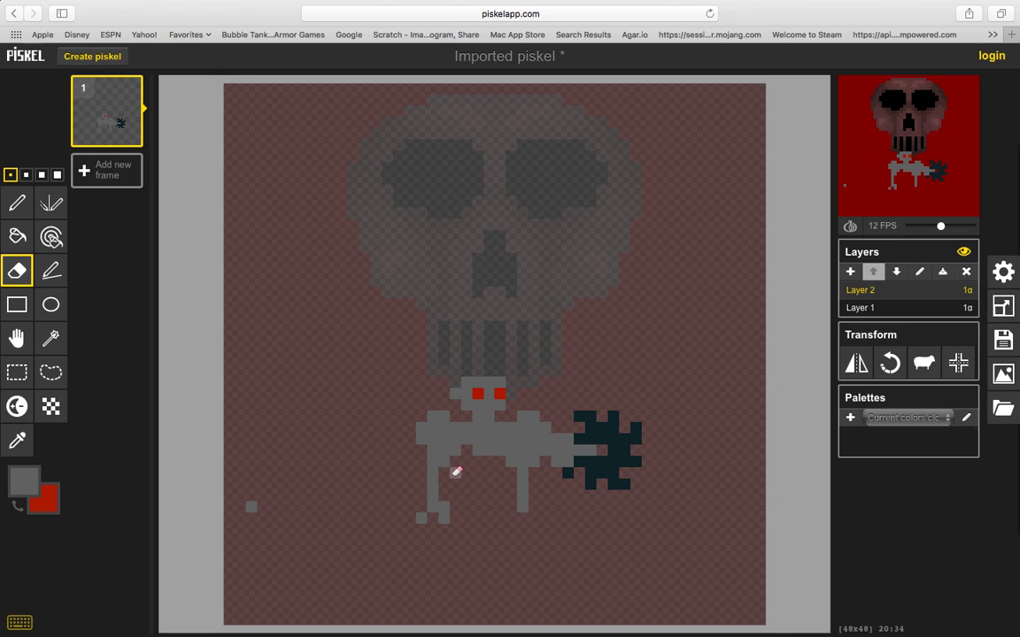
pyautogui.press('p')
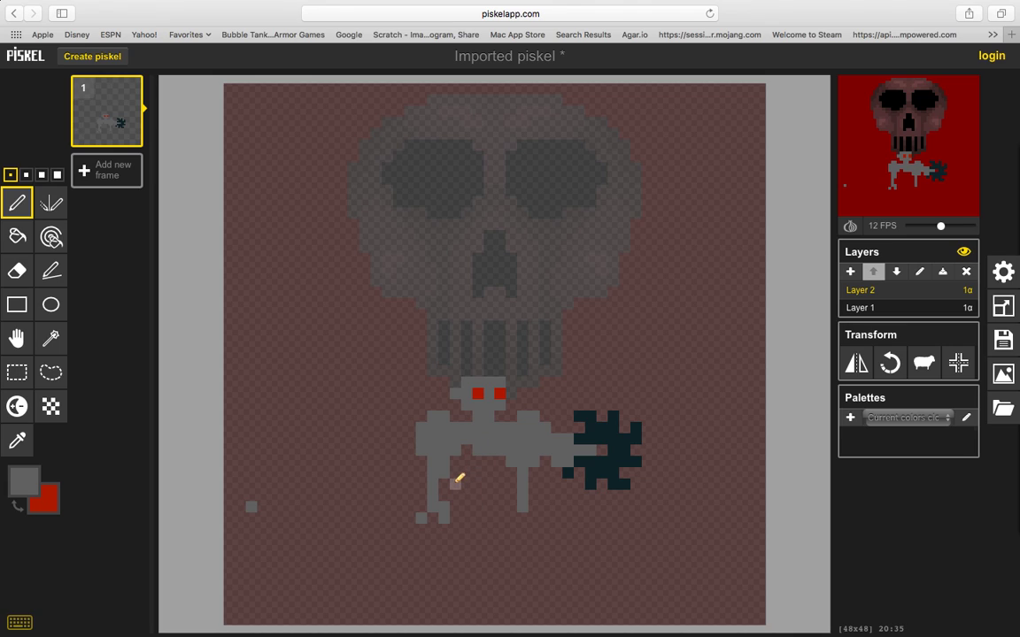
# Extend the left leg down to the canvas bottom and give it a grey foot.
pyautogui.moveTo(455, 484); pyautogui.dragTo(455, 497)
pyautogui.click(526, 518)
pyautogui.press('super+z')
pyautogui.click(458, 530)
pyautogui.moveTo(457, 540)
pyautogui.mouseDown()
pyautogui.moveTo(451, 591)
pyautogui.moveTo(427, 605)
pyautogui.mouseUp()
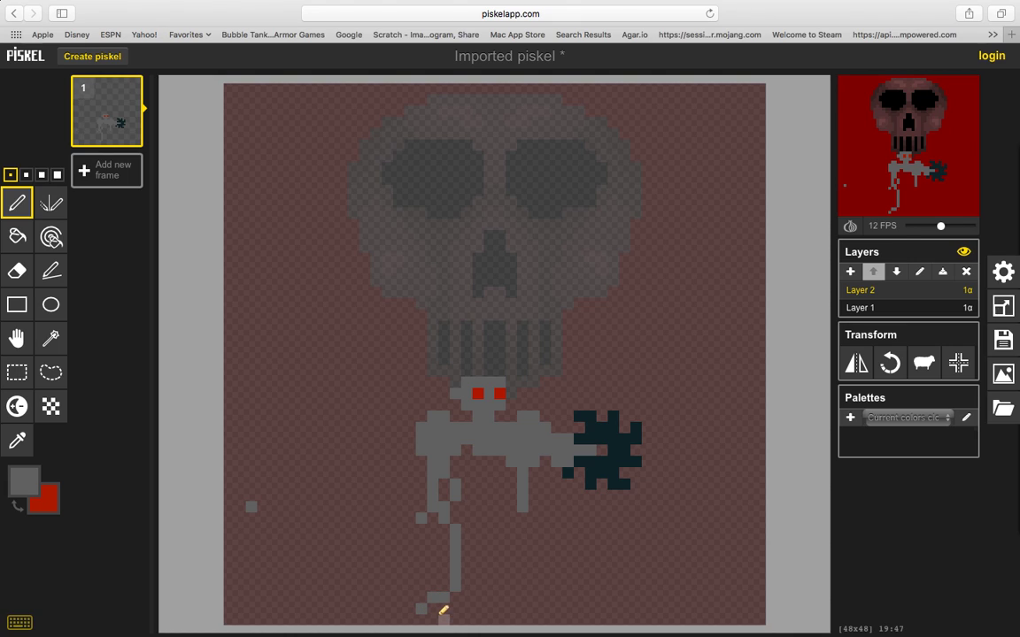
pyautogui.hotkey('ctrl', 'z')
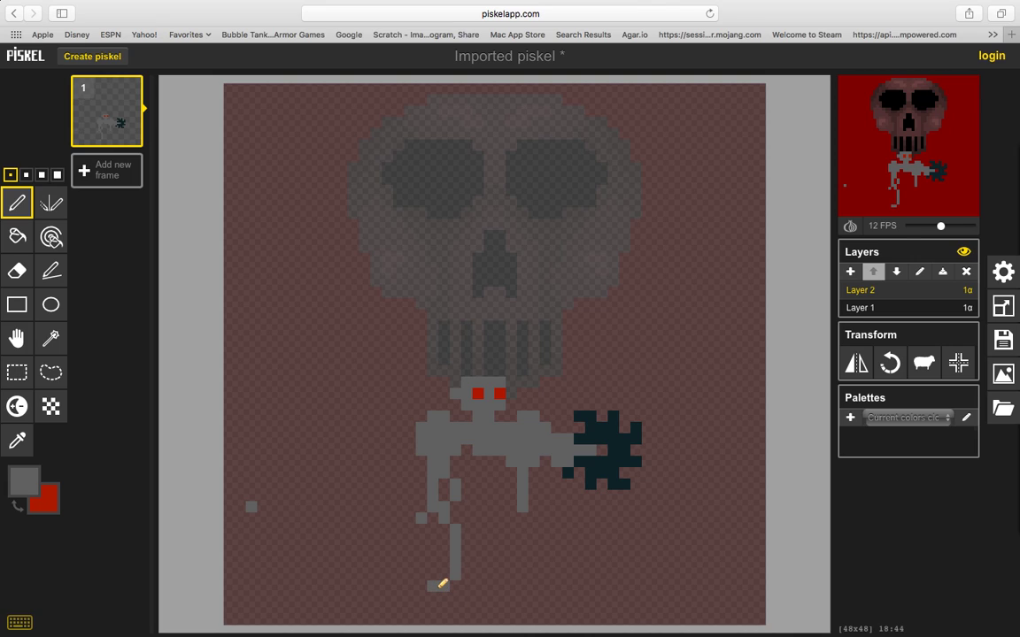
pyautogui.moveTo(439, 587)
pyautogui.mouseDown()
pyautogui.moveTo(428, 607)
pyautogui.moveTo(439, 607)
pyautogui.mouseUp()
pyautogui.hotkey('ctrl', 'z')
pyautogui.click(421, 597)
pyautogui.moveTo(428, 608); pyautogui.dragTo(458, 604)
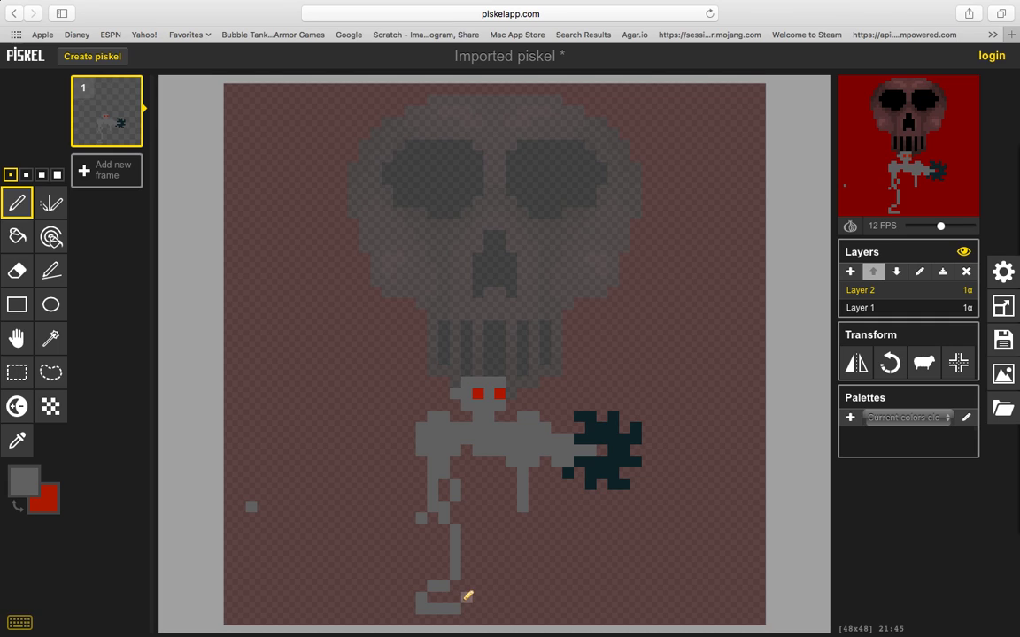
pyautogui.moveTo(467, 588)
pyautogui.mouseDown()
pyautogui.moveTo(428, 597)
pyautogui.moveTo(461, 593)
pyautogui.mouseUp()
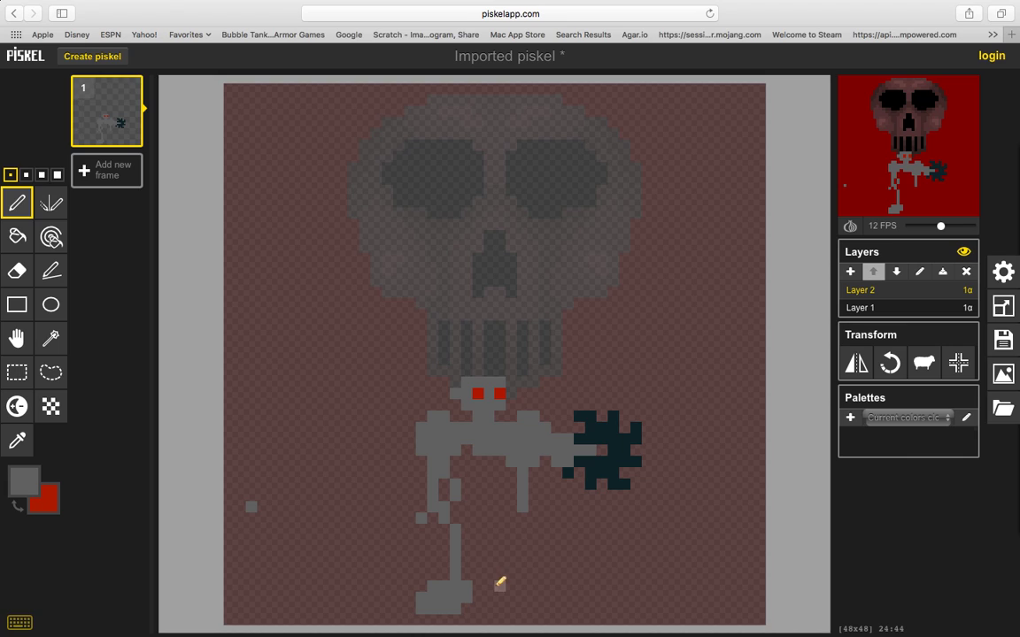
# Draw a solid grey foot under the right leg.
pyautogui.click(499, 591)
pyautogui.moveTo(505, 584)
pyautogui.mouseDown()
pyautogui.moveTo(537, 585)
pyautogui.moveTo(544, 599)
pyautogui.mouseUp()
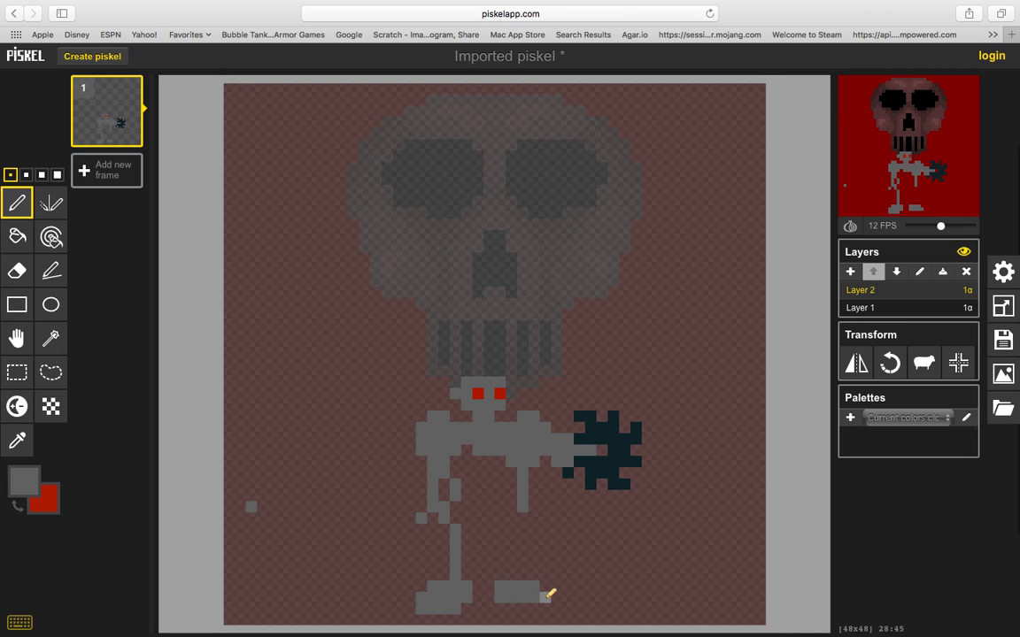
pyautogui.hotkey('ctrl', 'z')
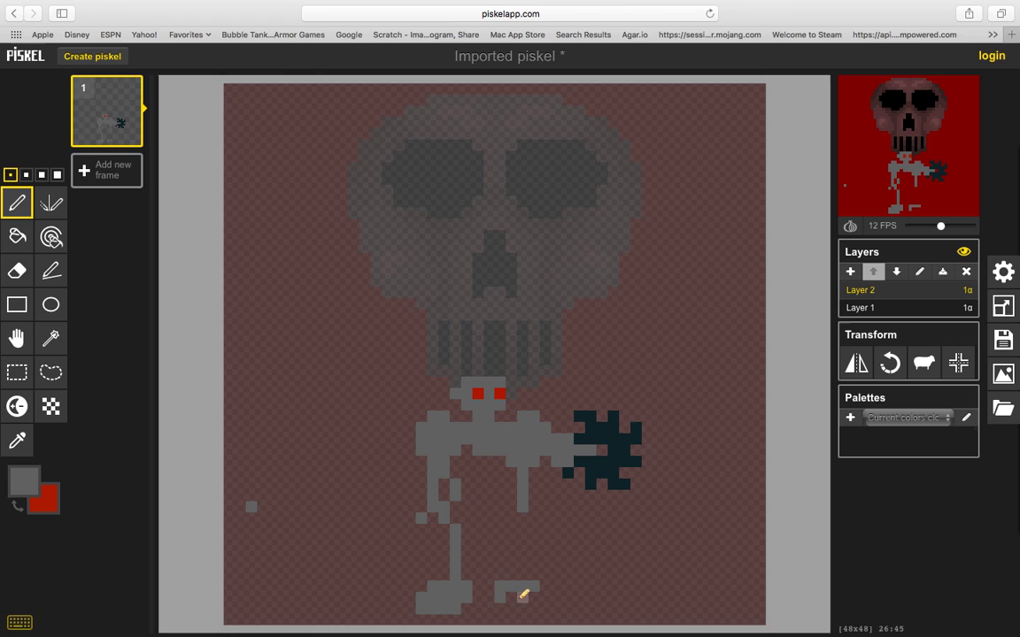
pyautogui.moveTo(517, 597); pyautogui.dragTo(548, 607)
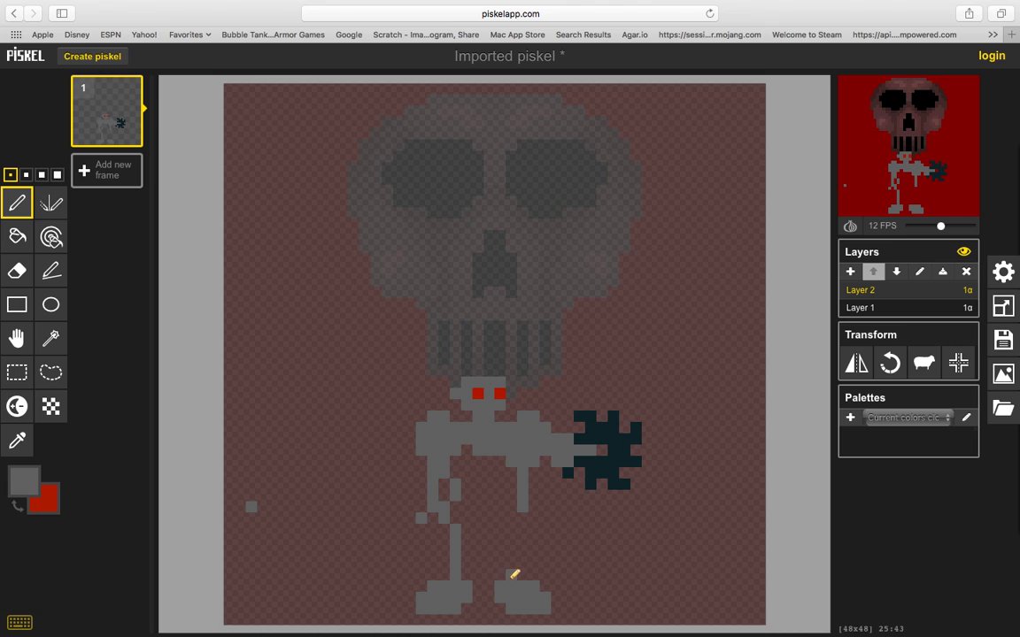
# Add a second grey column to each leg to double their width.
pyautogui.moveTo(514, 575)
pyautogui.mouseDown()
pyautogui.moveTo(514, 523)
pyautogui.moveTo(527, 529)
pyautogui.moveTo(529, 566)
pyautogui.mouseUp()
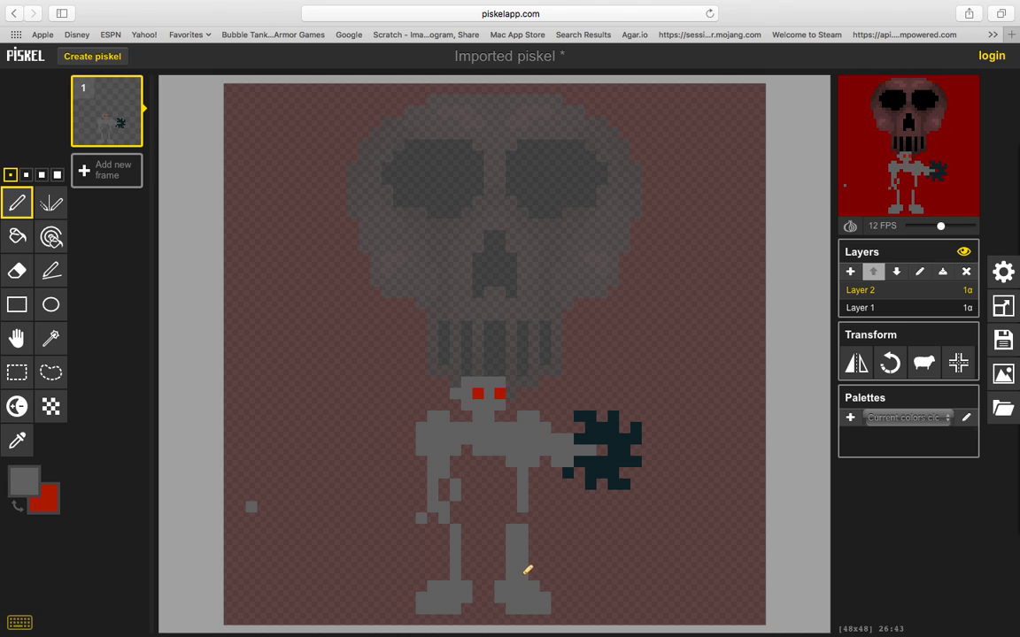
pyautogui.moveTo(448, 531); pyautogui.dragTo(449, 571)
pyautogui.hotkey('ctrl', 'z')
pyautogui.moveTo(464, 531); pyautogui.dragTo(466, 579)
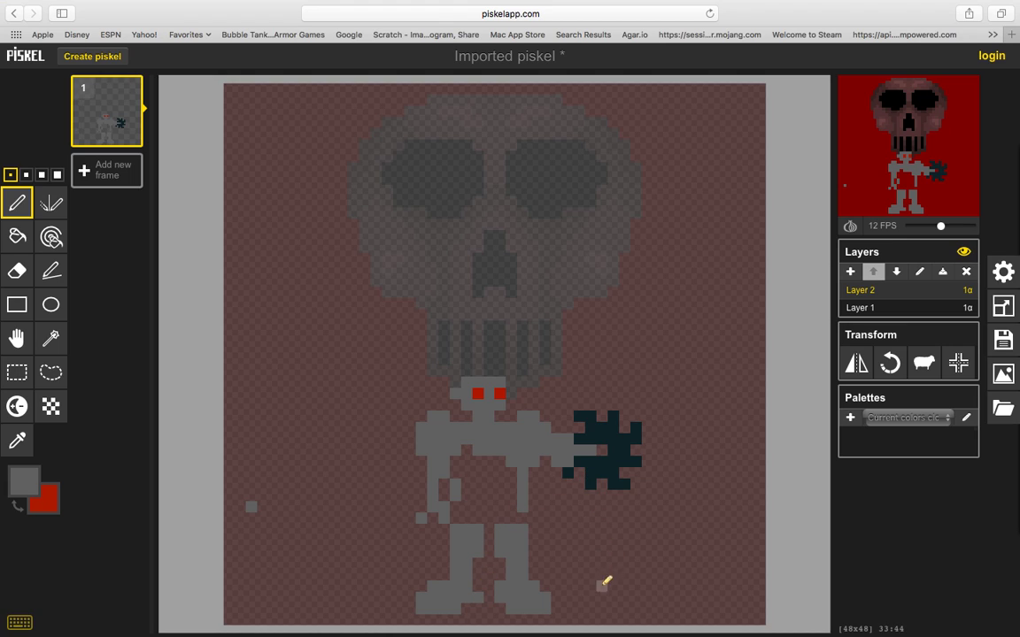
# Darken the primary grey and paint dark pixels on the robot's lower left arm.
pyautogui.press('e')
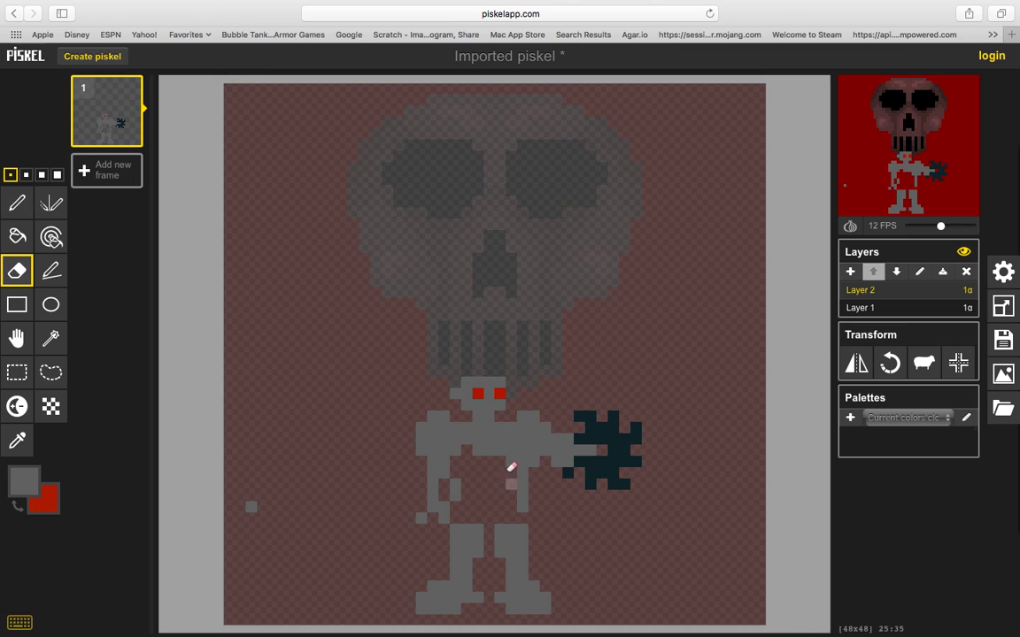
pyautogui.press('p')
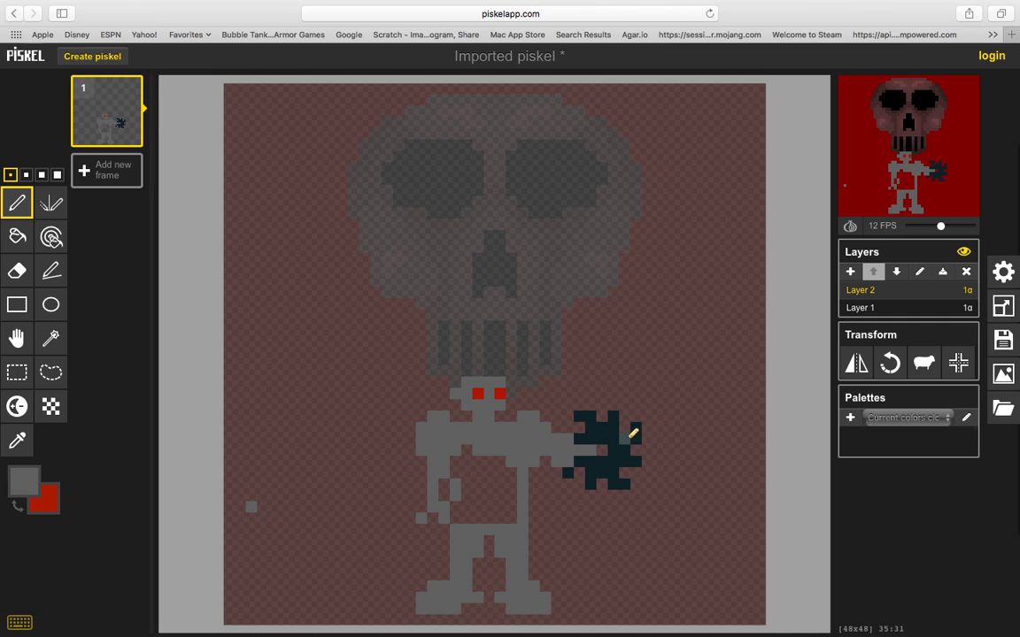
pyautogui.click(15, 498)
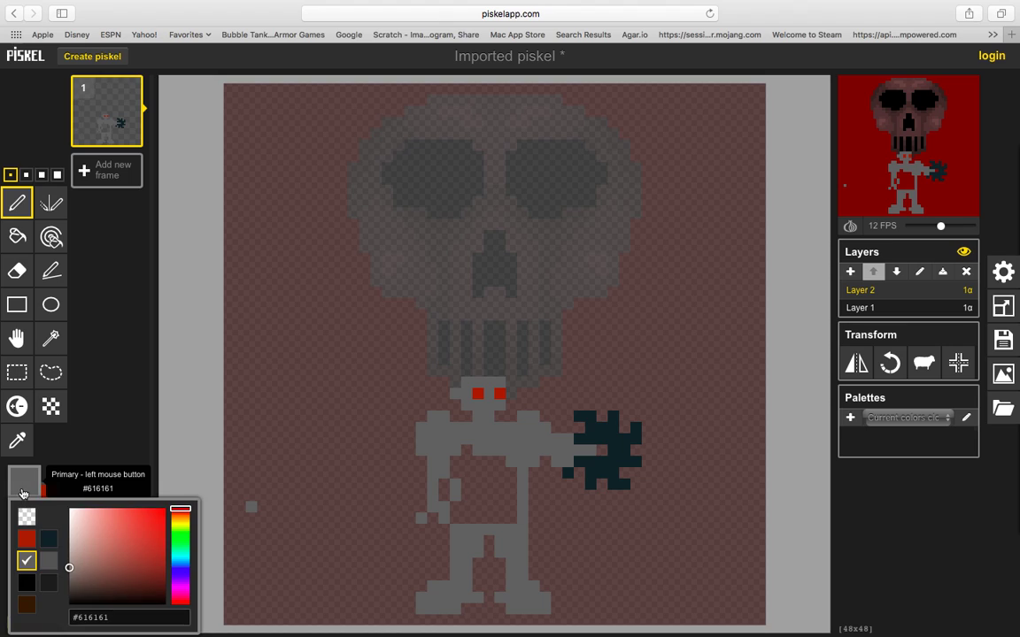
pyautogui.click(69, 581)
pyautogui.click(89, 478)
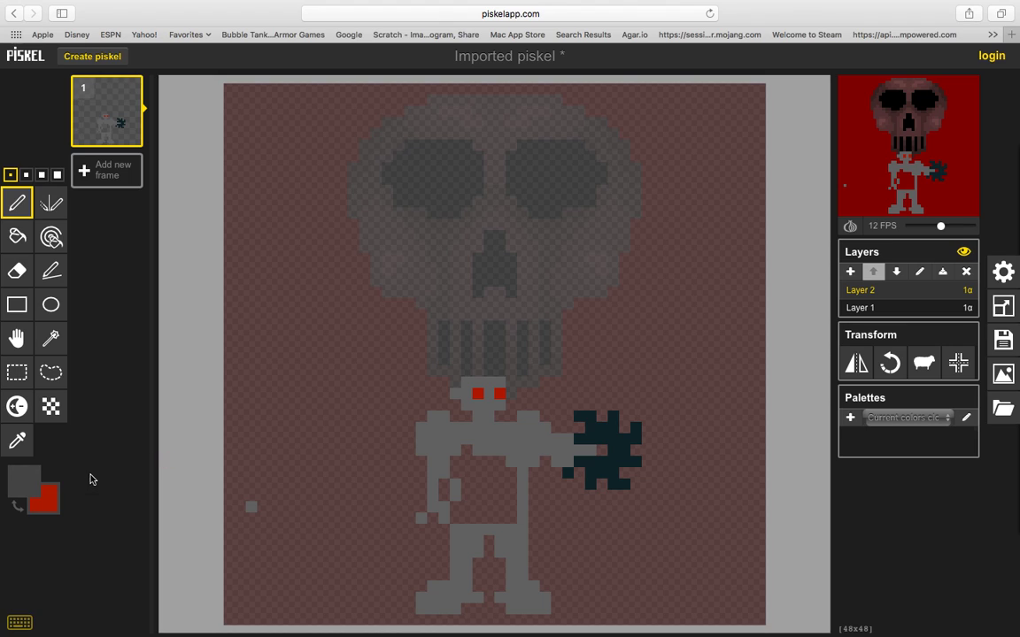
pyautogui.moveTo(421, 518); pyautogui.dragTo(454, 515)
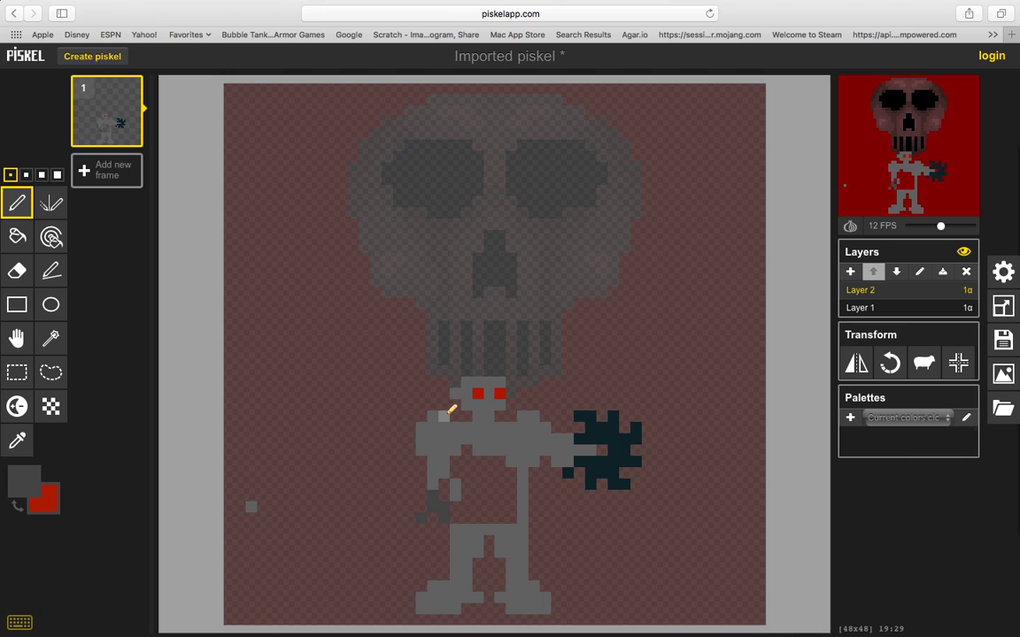
# Darken the grey further and repaint the shading over the left arm and hand.
pyautogui.click(25, 482)
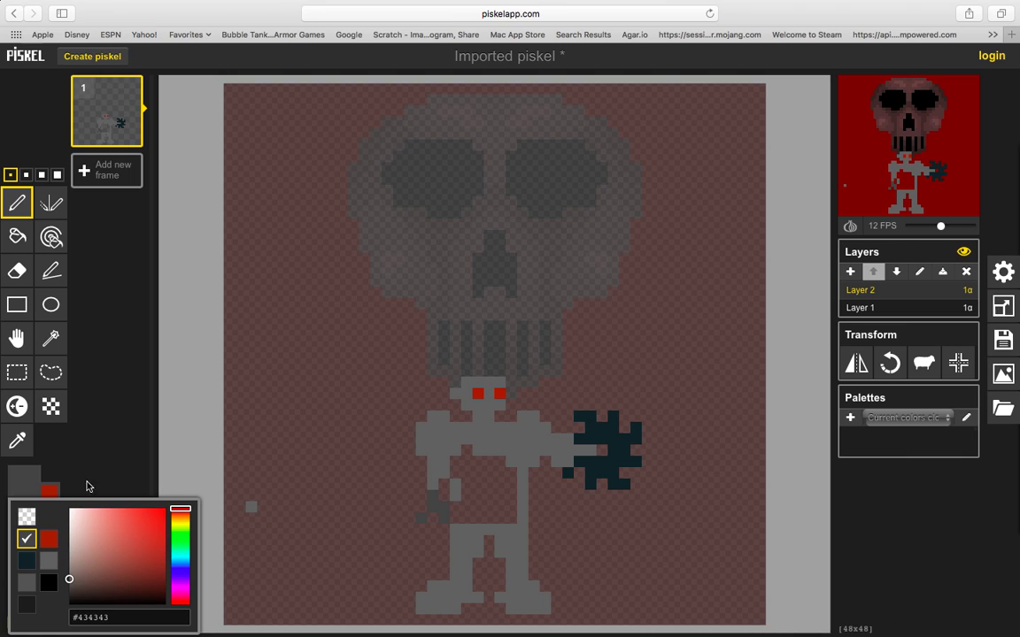
pyautogui.moveTo(70, 581); pyautogui.dragTo(71, 587)
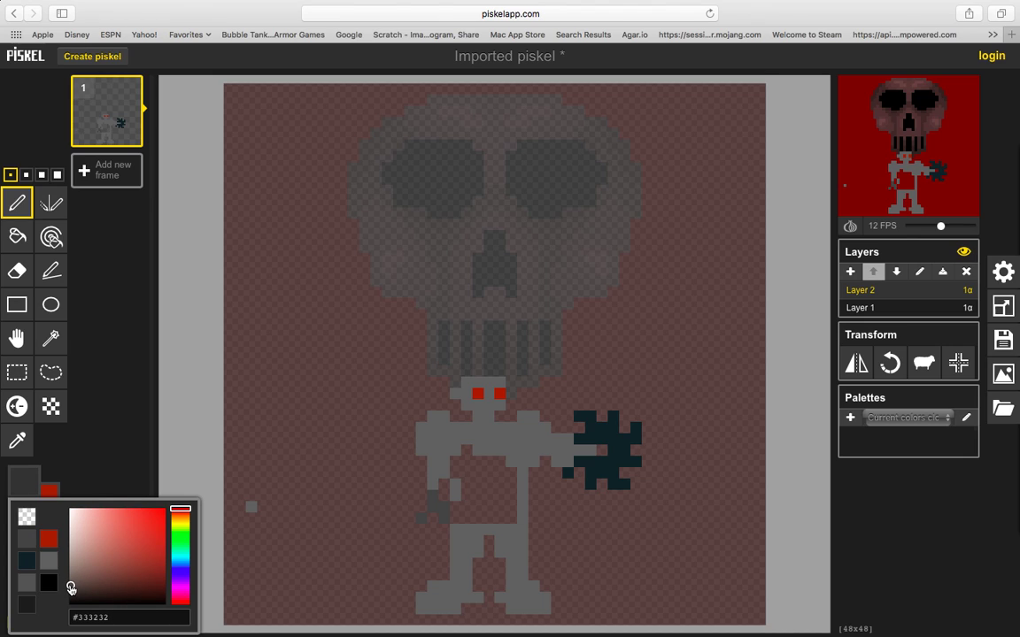
pyautogui.click(120, 340)
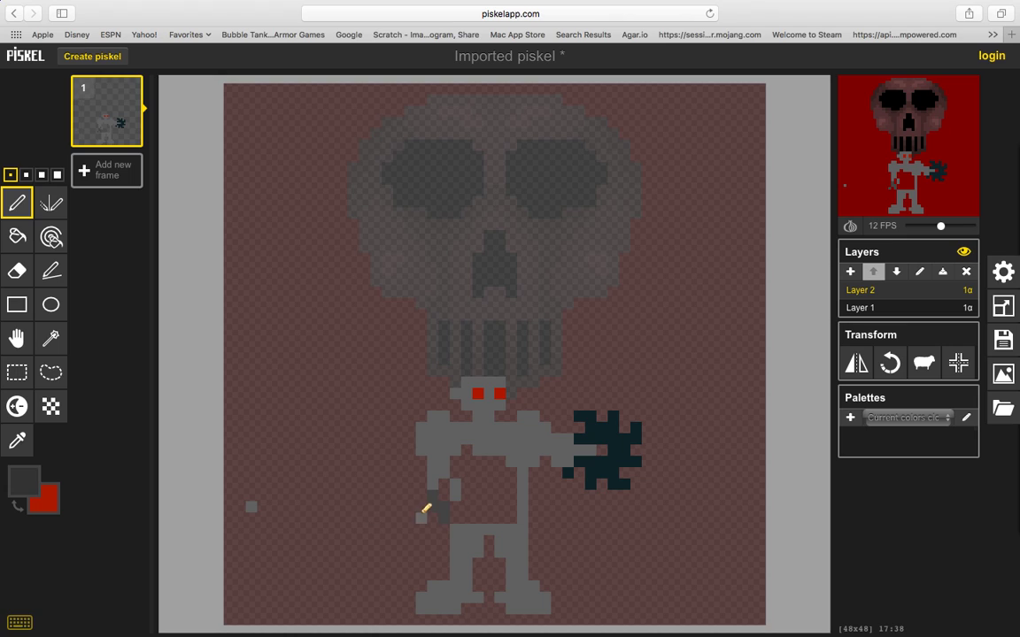
pyautogui.moveTo(422, 517)
pyautogui.mouseDown()
pyautogui.moveTo(439, 504)
pyautogui.moveTo(444, 517)
pyautogui.mouseUp()
# Dither the left hand into a dark-grey checker pattern and darken the primary grey.
pyautogui.moveTo(438, 502); pyautogui.dragTo(432, 517)
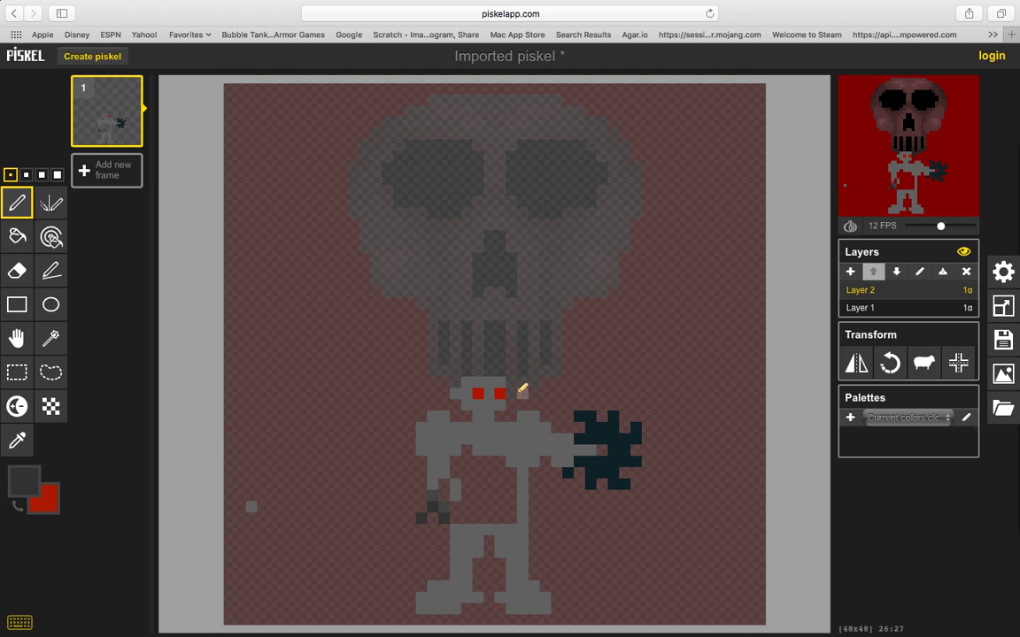
pyautogui.click(24, 480)
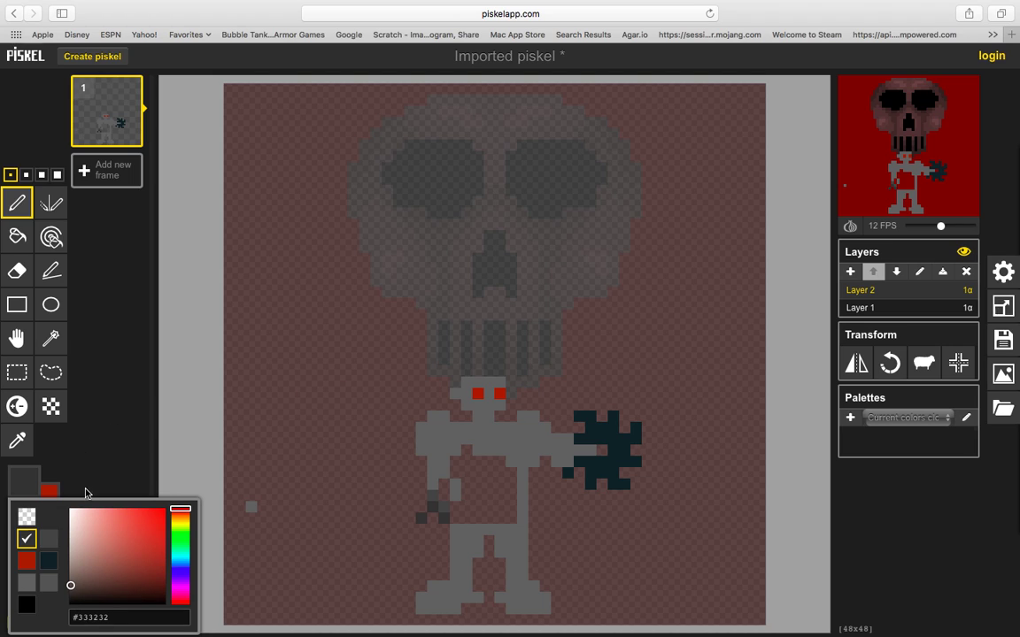
pyautogui.moveTo(71, 585); pyautogui.dragTo(70, 593)
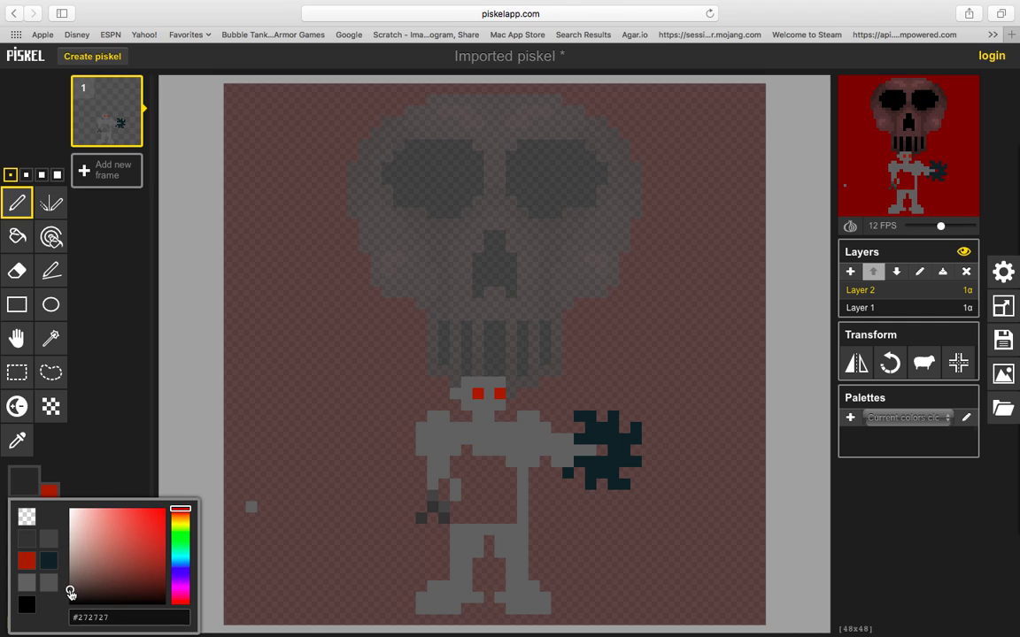
pyautogui.click(102, 320)
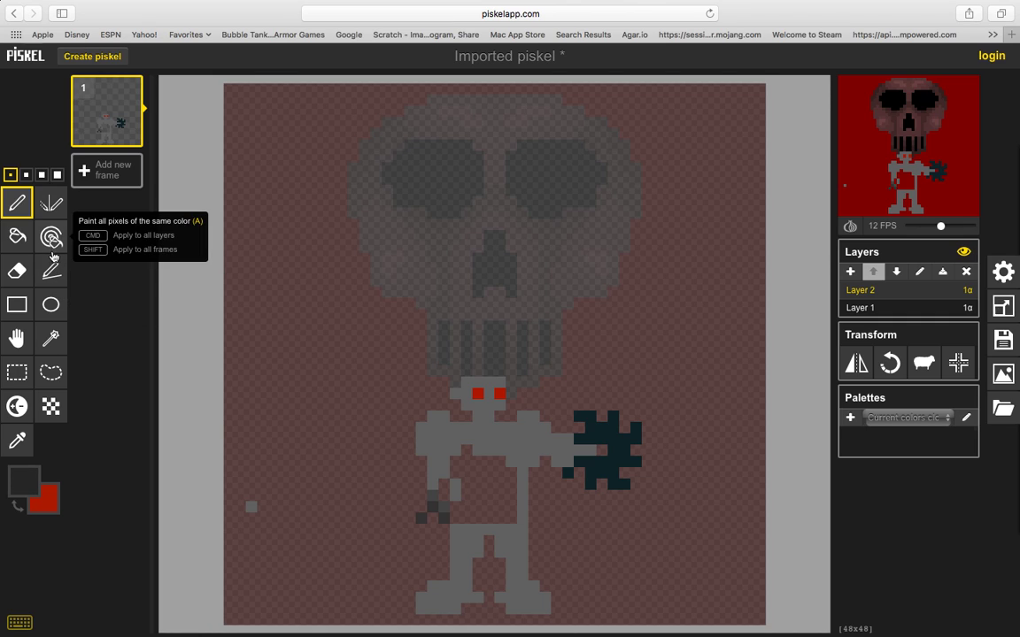
pyautogui.click(24, 480)
pyautogui.click(69, 593)
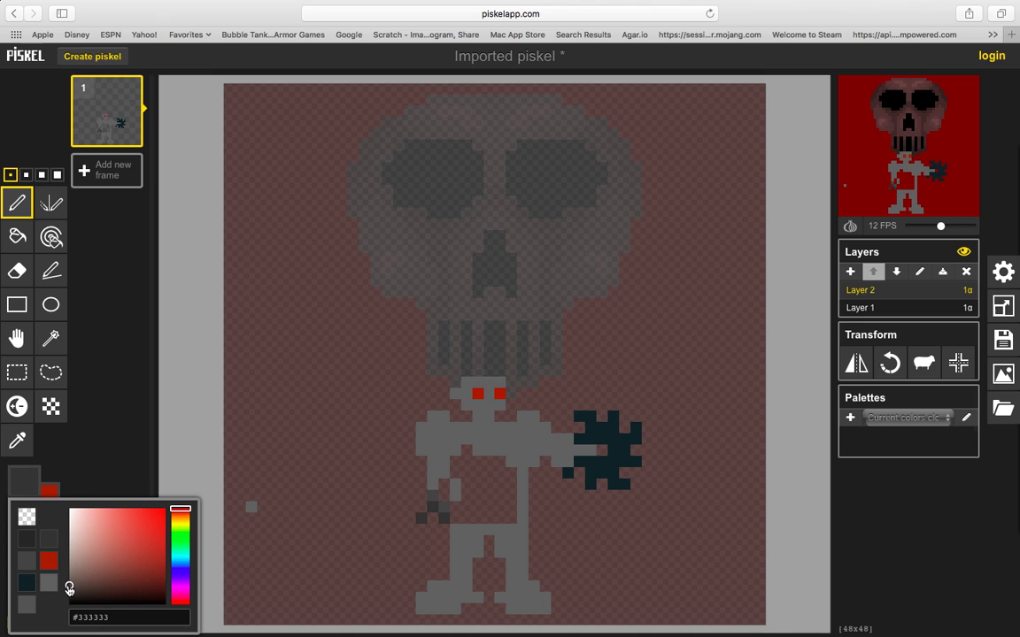
pyautogui.click(75, 463)
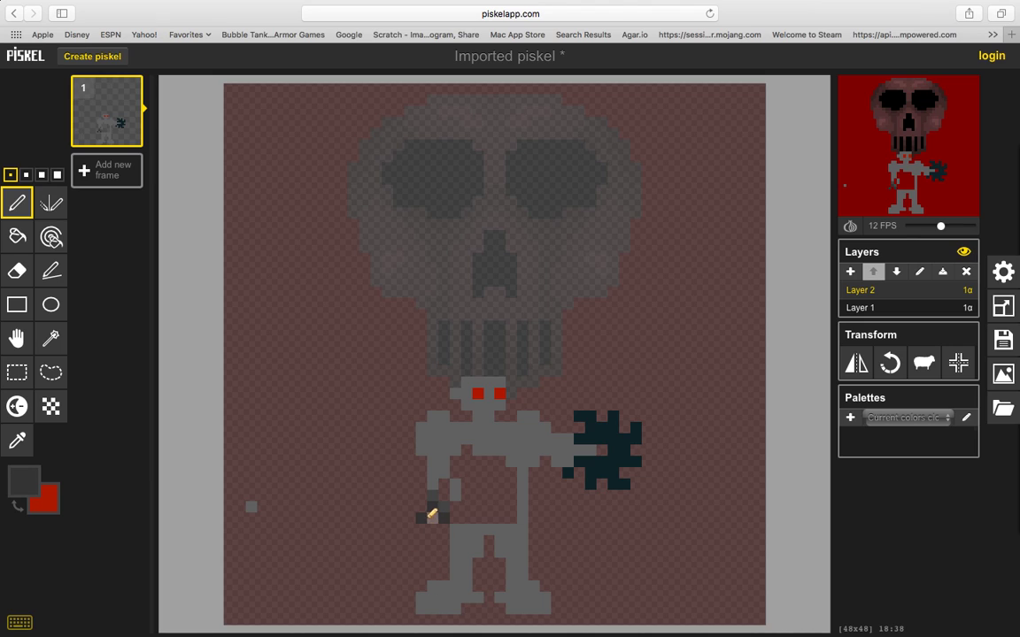
# Recolour the hand's matching pixels dark grey with Paint-same-colour, flooding the background too.
pyautogui.click(50, 236)
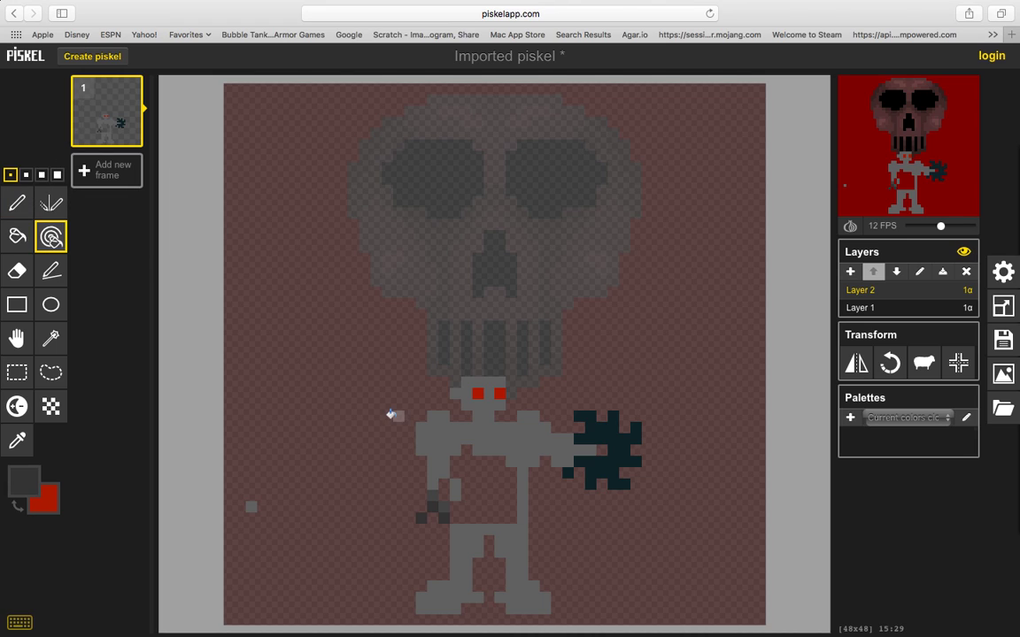
pyautogui.click(422, 515)
pyautogui.click(24, 480)
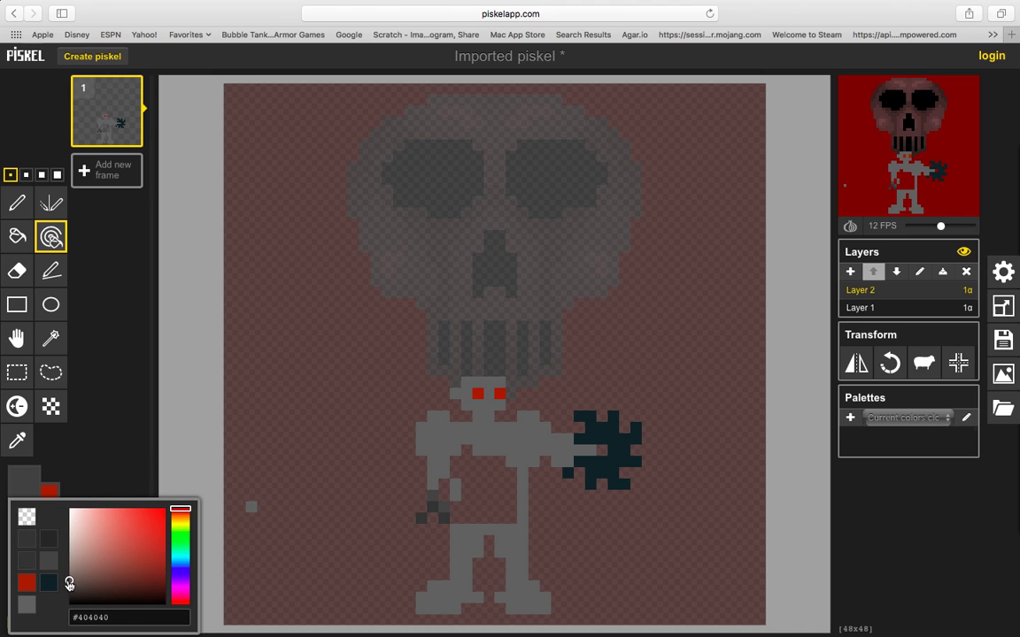
pyautogui.click(114, 475)
pyautogui.click(425, 504)
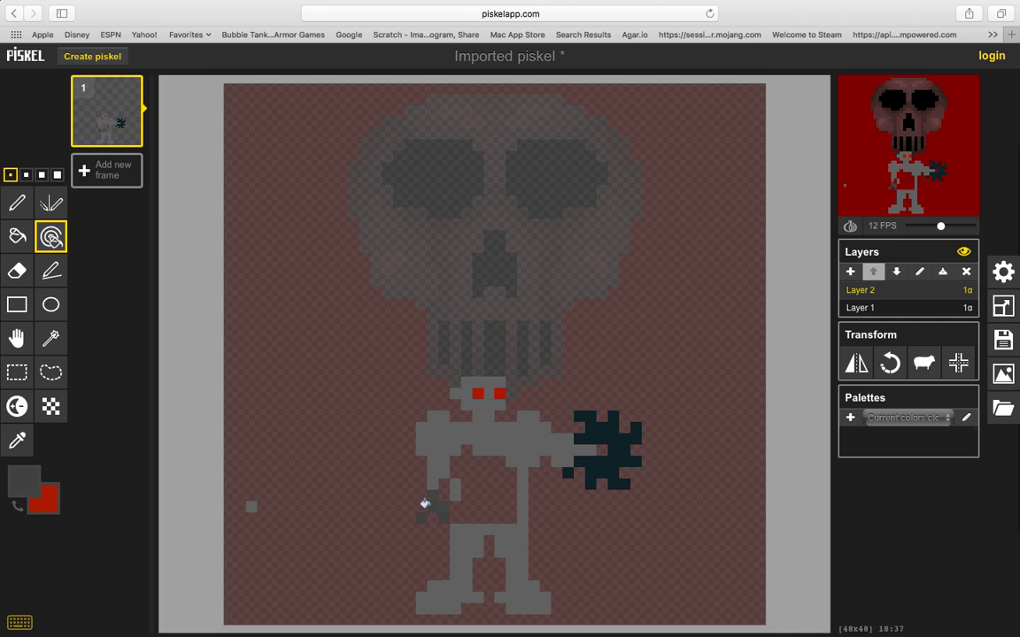
pyautogui.click(24, 480)
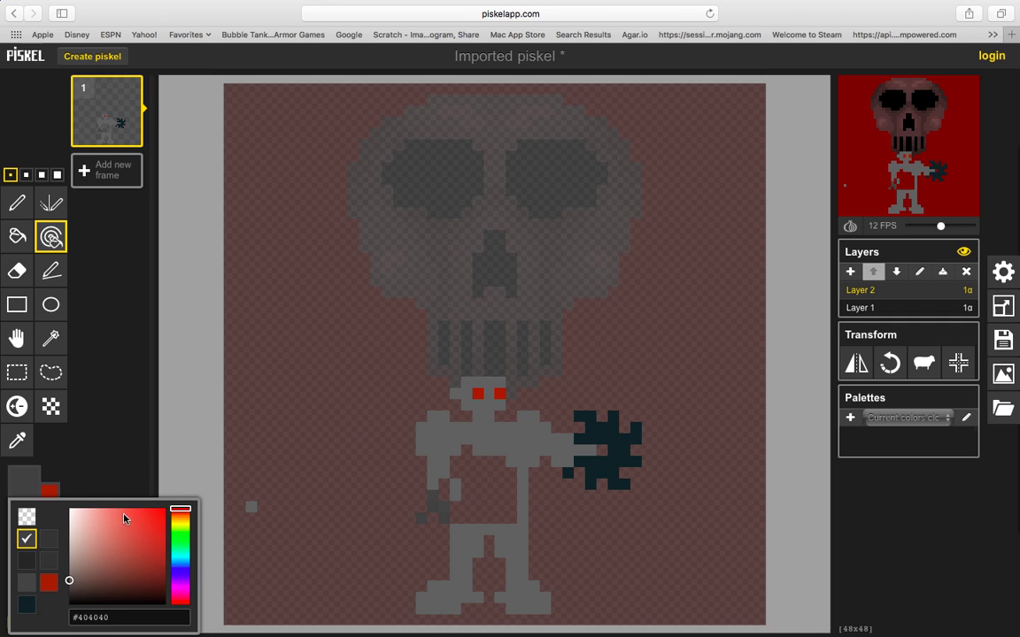
pyautogui.click(70, 585)
pyautogui.click(84, 420)
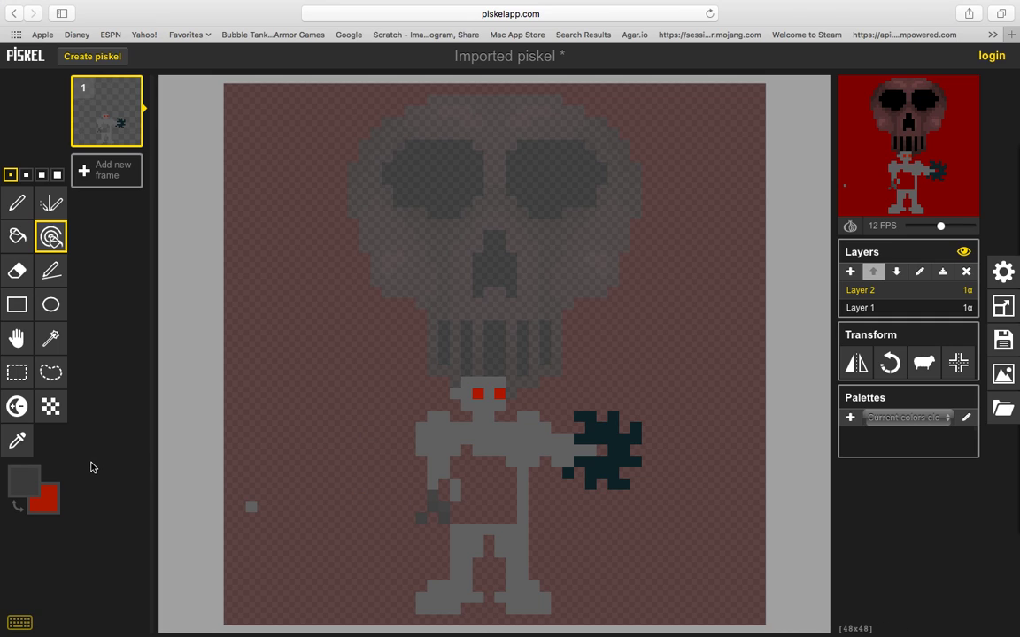
pyautogui.click(429, 509)
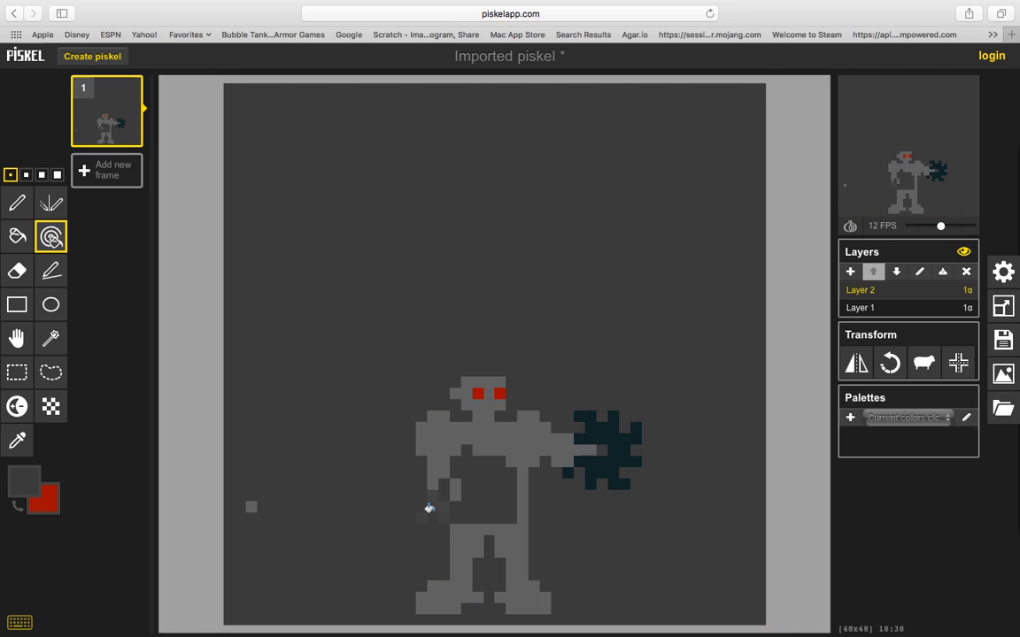
# Undo the dark background fill and darken a pixel on the robot's arm.
pyautogui.hotkey('ctrl', 'z')
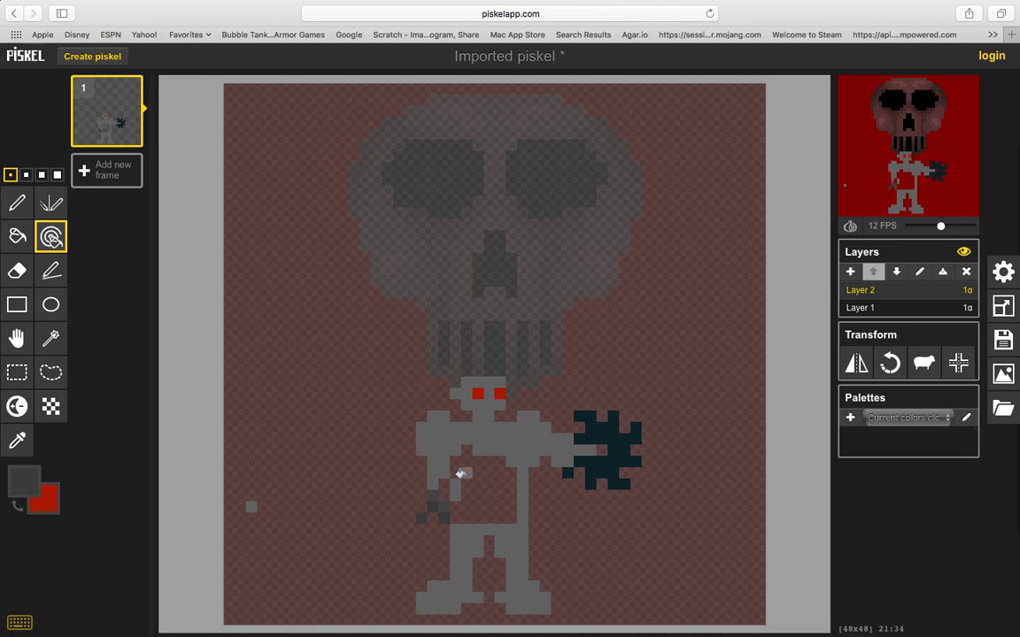
pyautogui.press('o')
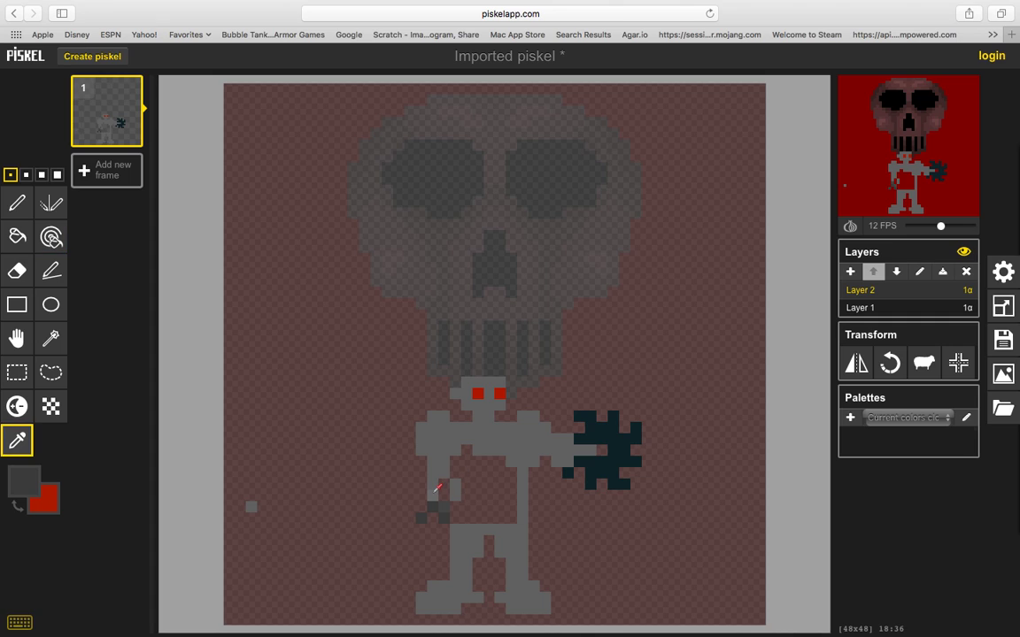
pyautogui.press('p')
pyautogui.click(433, 485)
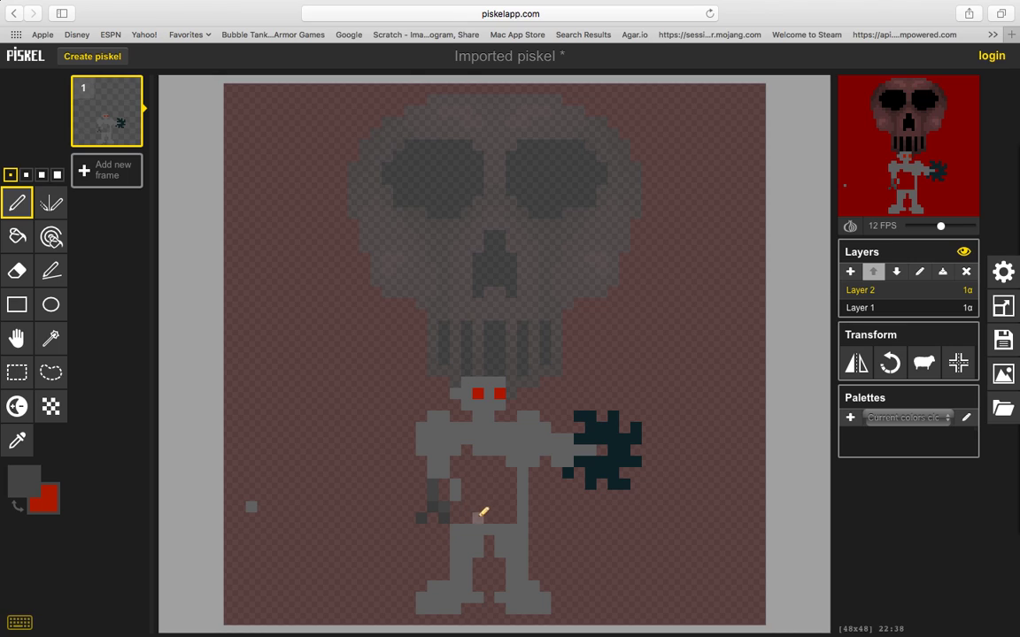
# Sample the body's light grey, then erase and redraw the lower arm column.
pyautogui.press('o')
pyautogui.click(456, 485)
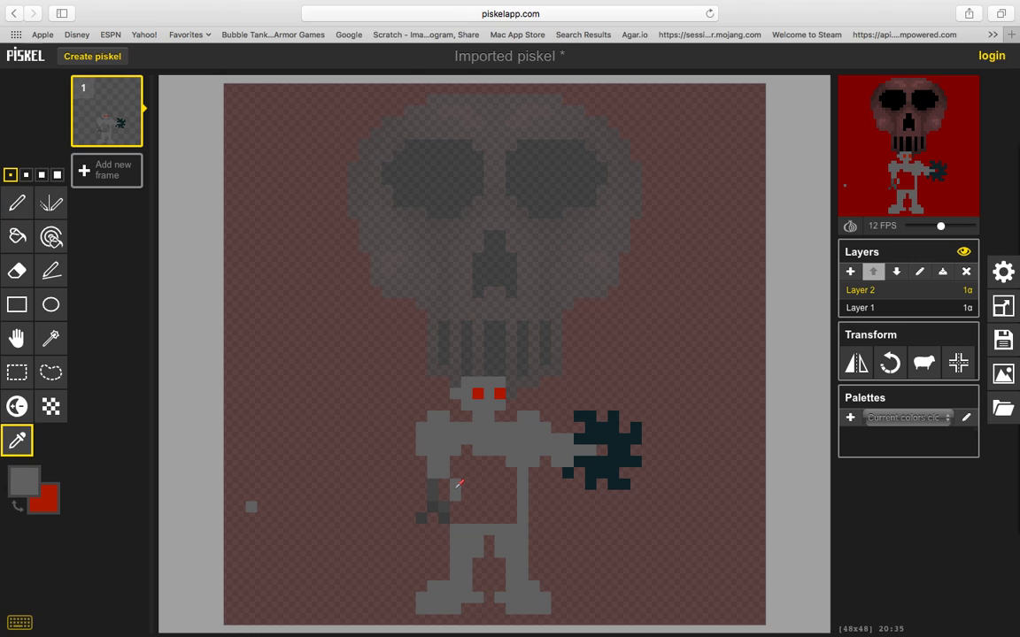
pyautogui.press('p')
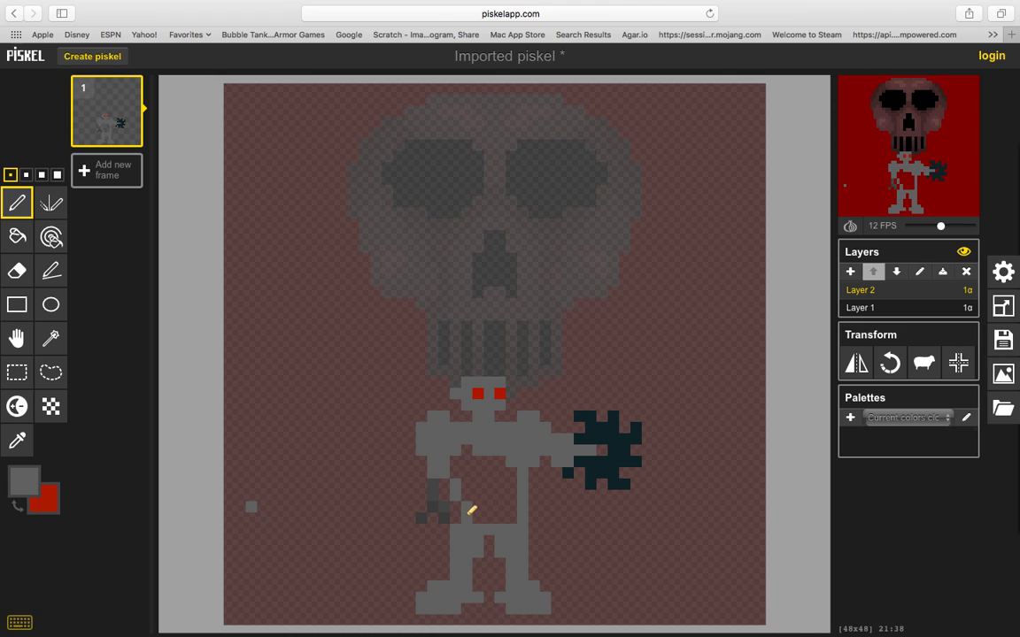
pyautogui.press('e')
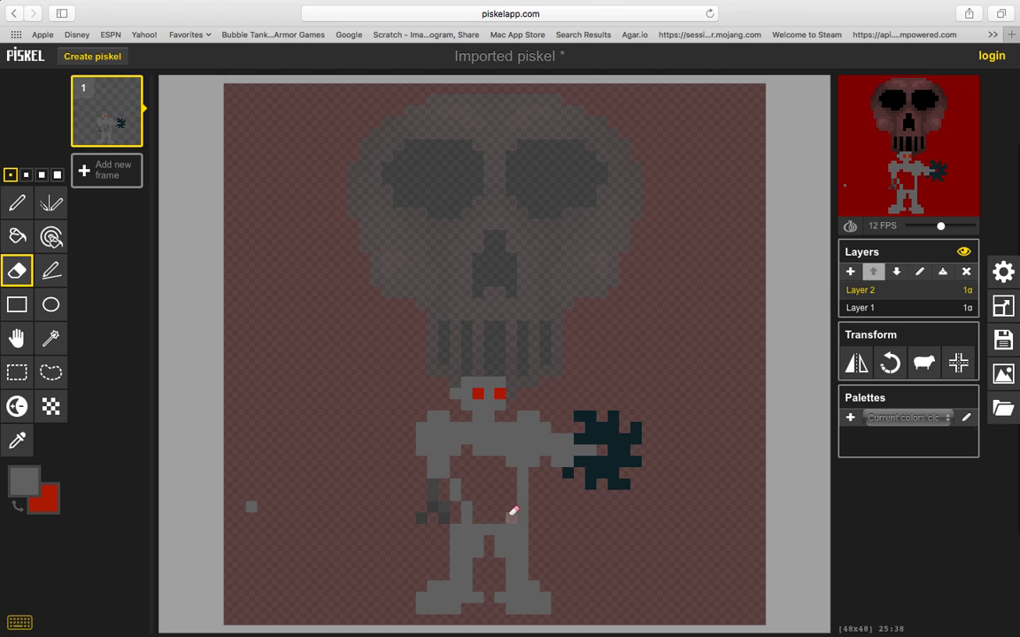
pyautogui.moveTo(525, 515); pyautogui.dragTo(526, 500)
pyautogui.press('o')
pyautogui.press('p')
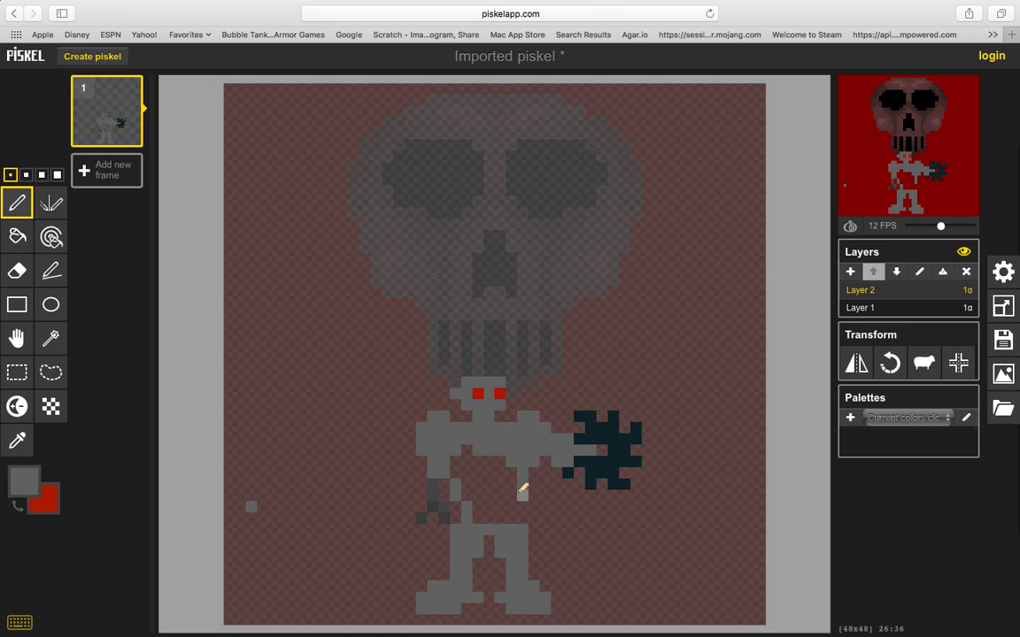
pyautogui.moveTo(516, 500); pyautogui.dragTo(513, 521)
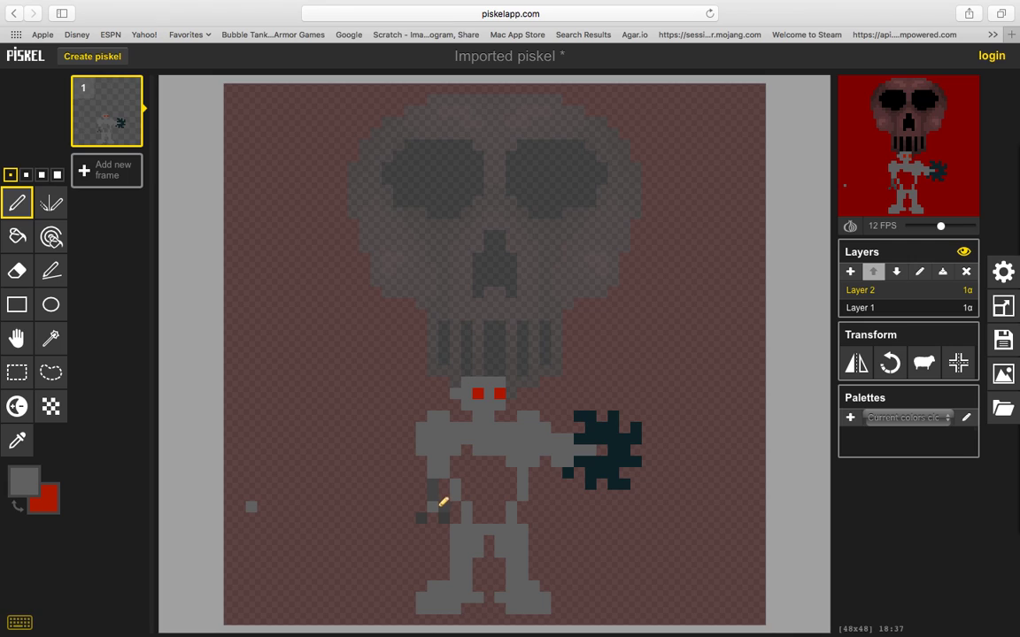
# Sample the darker grey and add a pixel at the edge of the head.
pyautogui.press('o')
pyautogui.click(438, 511)
pyautogui.press('p')
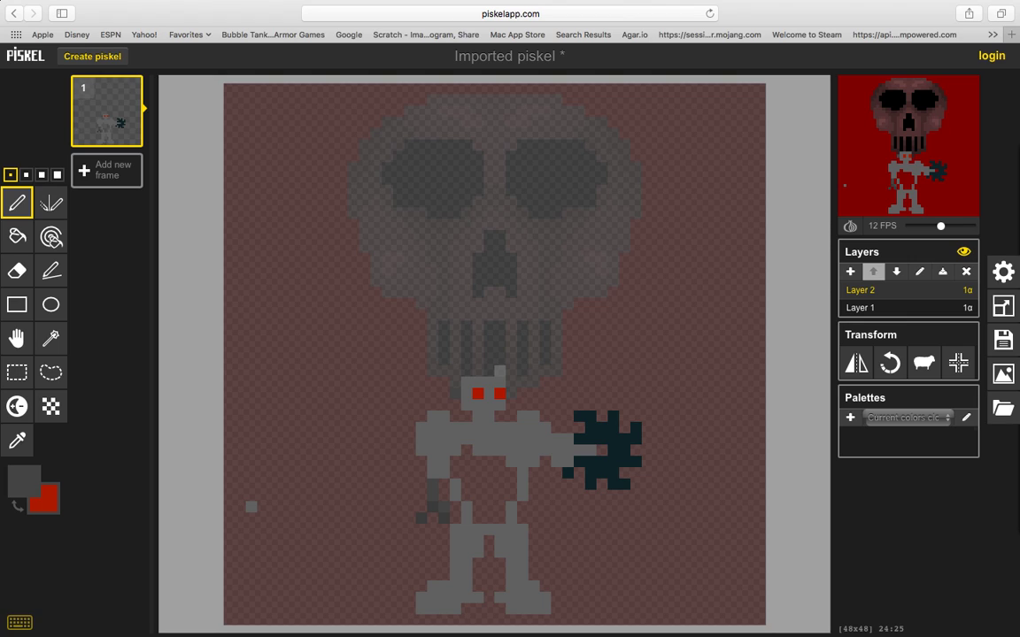
pyautogui.click(455, 393)
# Bucket-fill the hollow torso and legs with the robot's light grey.
pyautogui.click(16, 235)
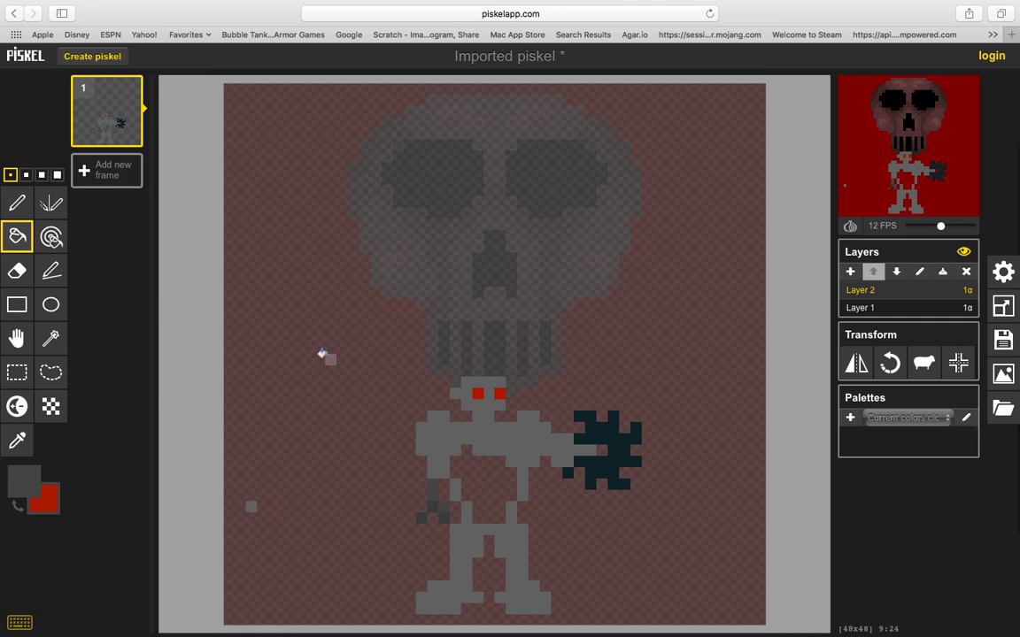
pyautogui.press('o')
pyautogui.click(433, 425)
pyautogui.press('p')
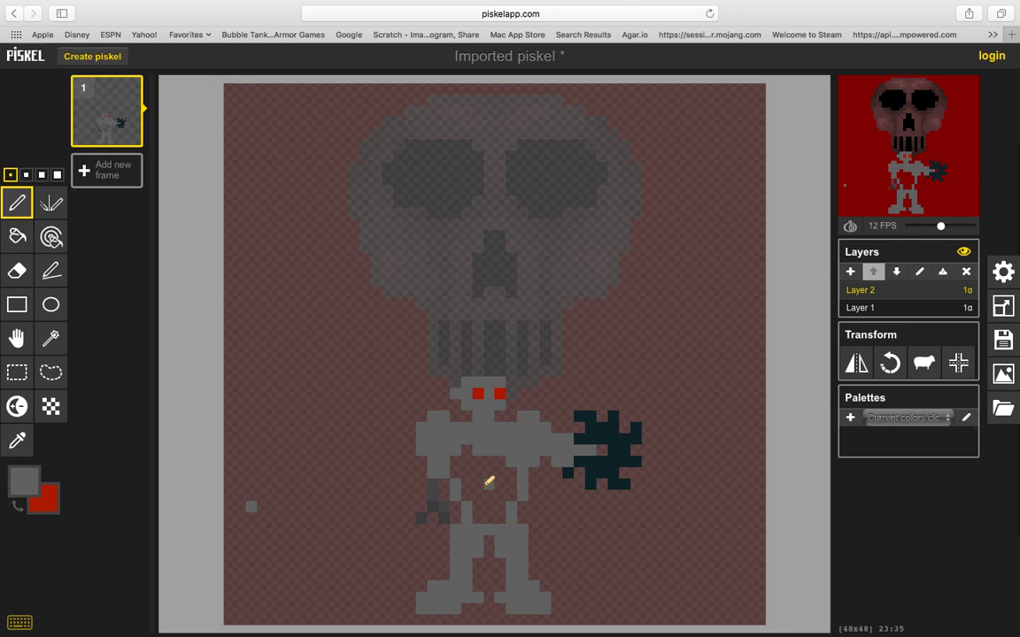
pyautogui.press('b')
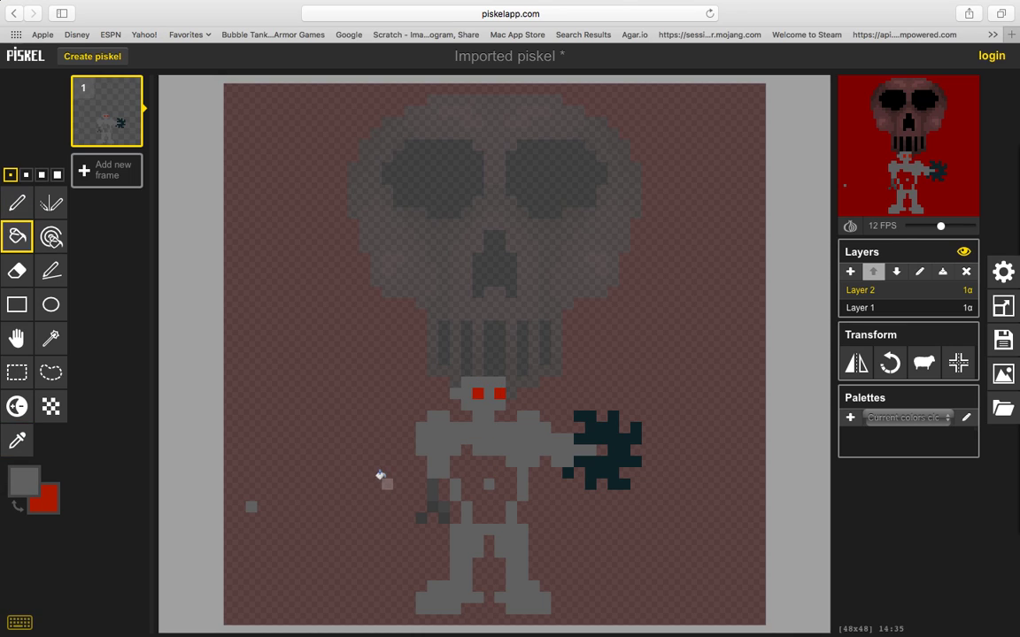
pyautogui.click(468, 461)
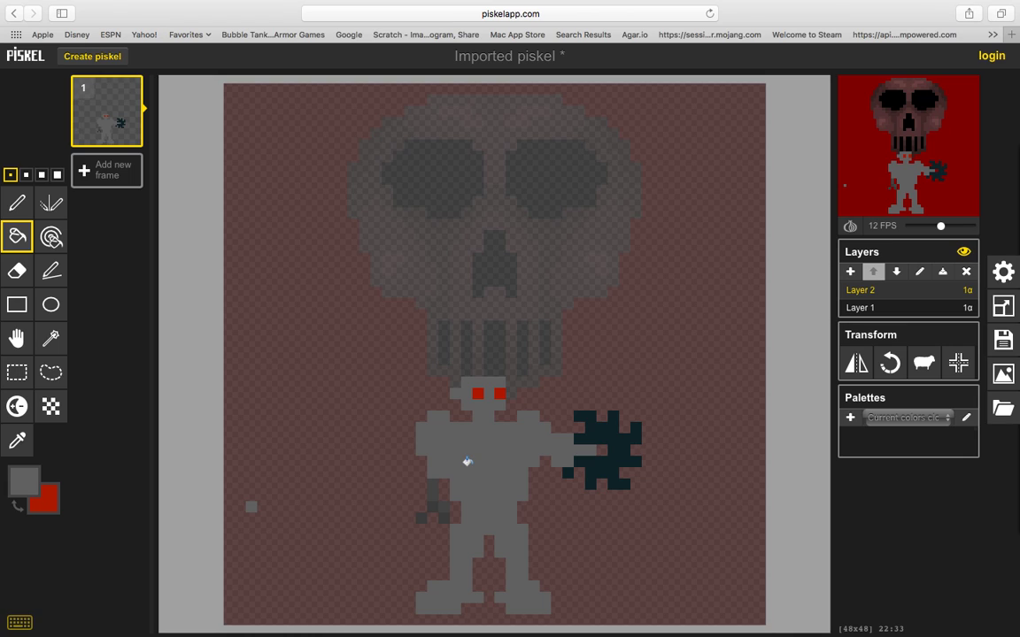
# Extend the dark-grey arm column upward and add a dark shading pixel on the left shoulder.
pyautogui.press('o')
pyautogui.click(425, 498)
pyautogui.press('p')
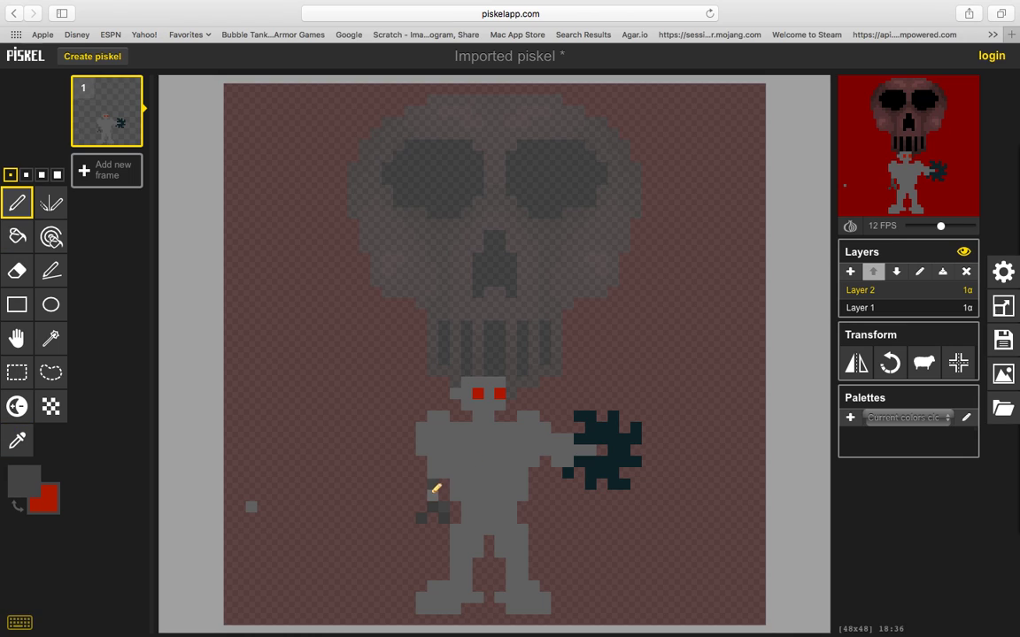
pyautogui.moveTo(435, 467); pyautogui.dragTo(433, 456)
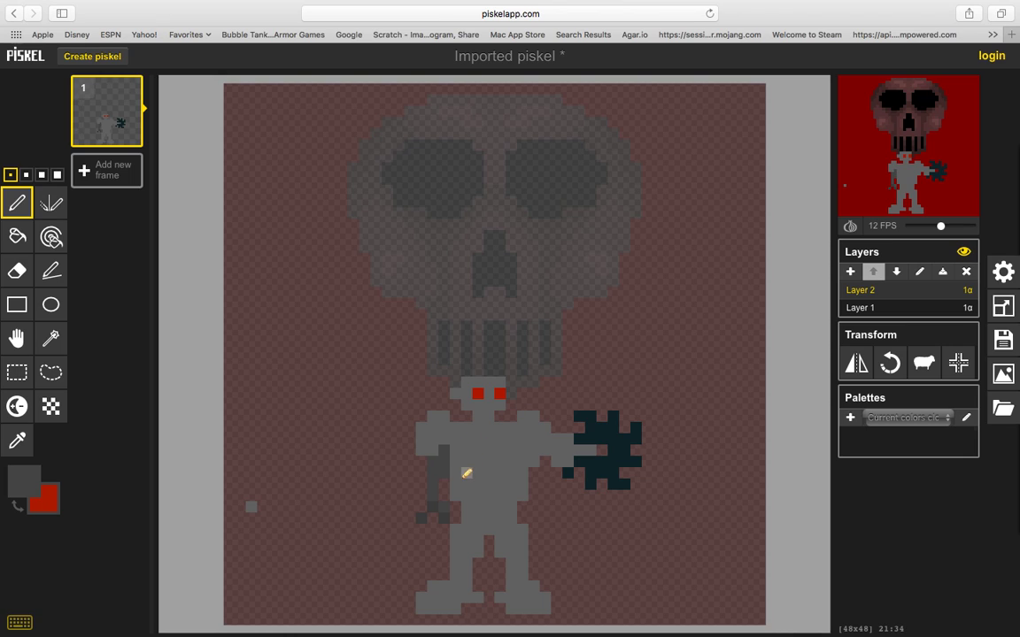
pyautogui.press('o')
pyautogui.click(431, 508)
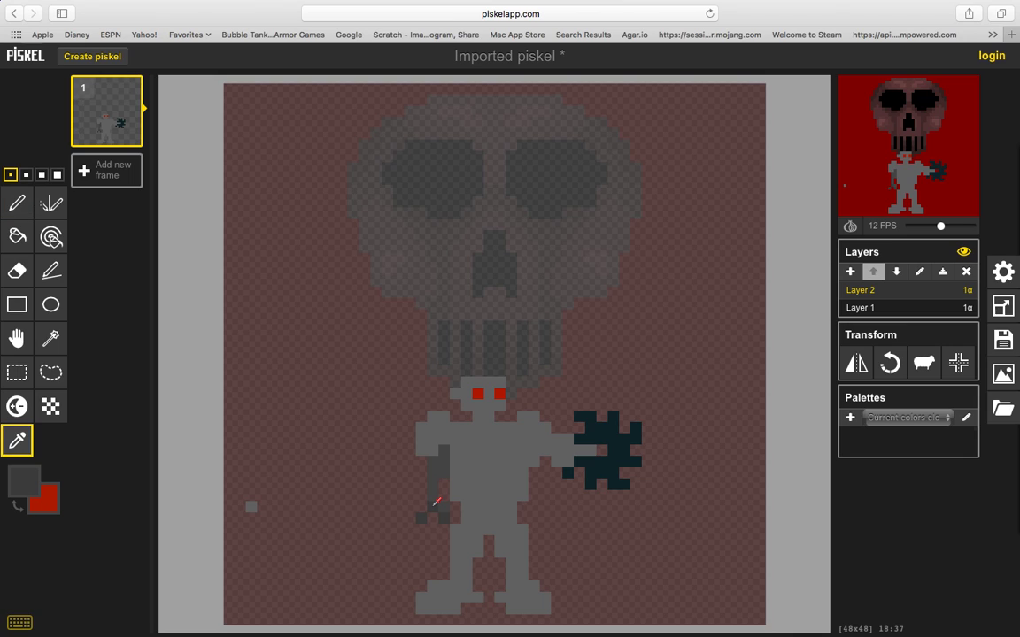
pyautogui.press('p')
pyautogui.click(432, 428)
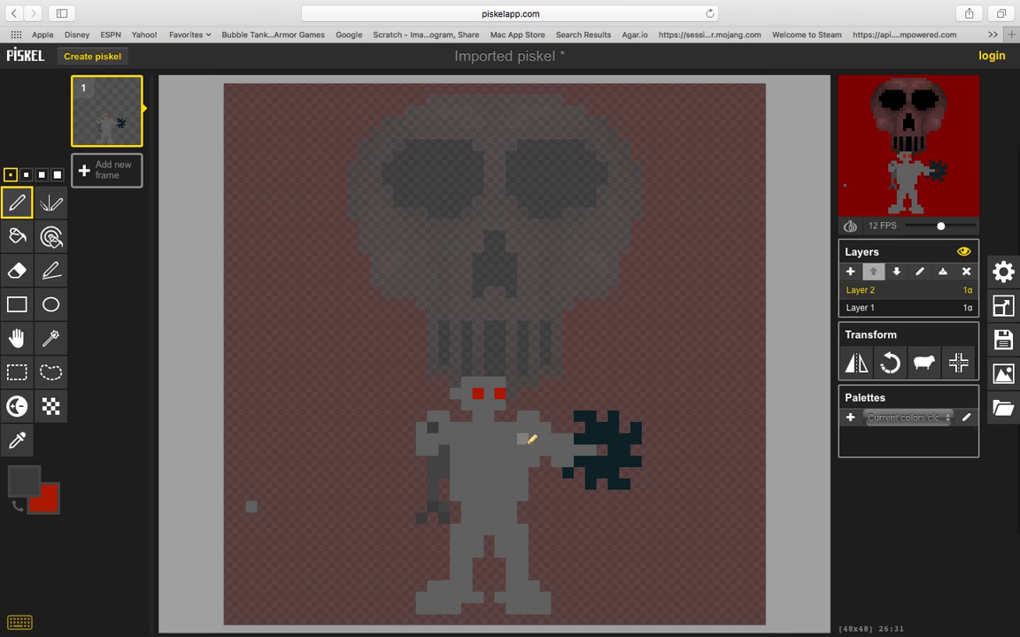
# Dot dark grey on the right shoulder and fill pixels joining the right hand to the black gear claw.
pyautogui.click(533, 428)
pyautogui.press('o')
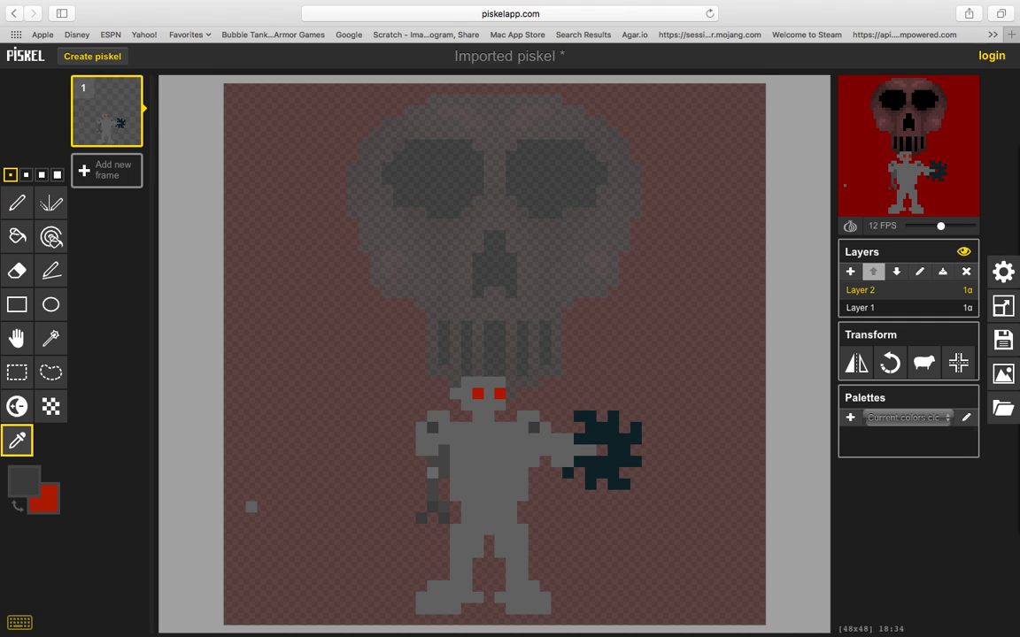
pyautogui.press('p')
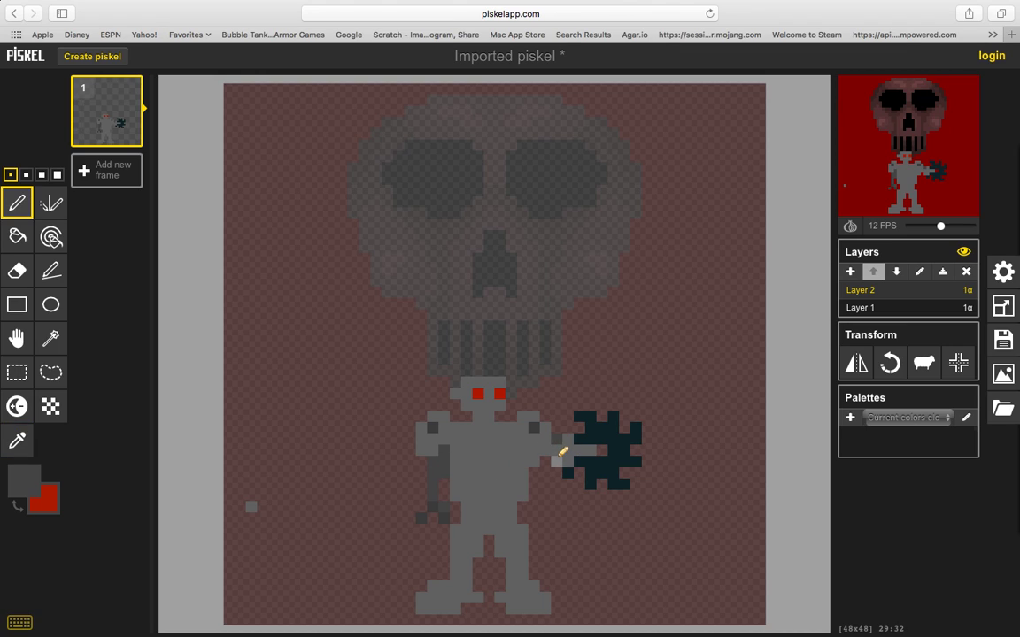
pyautogui.moveTo(563, 440); pyautogui.dragTo(571, 451)
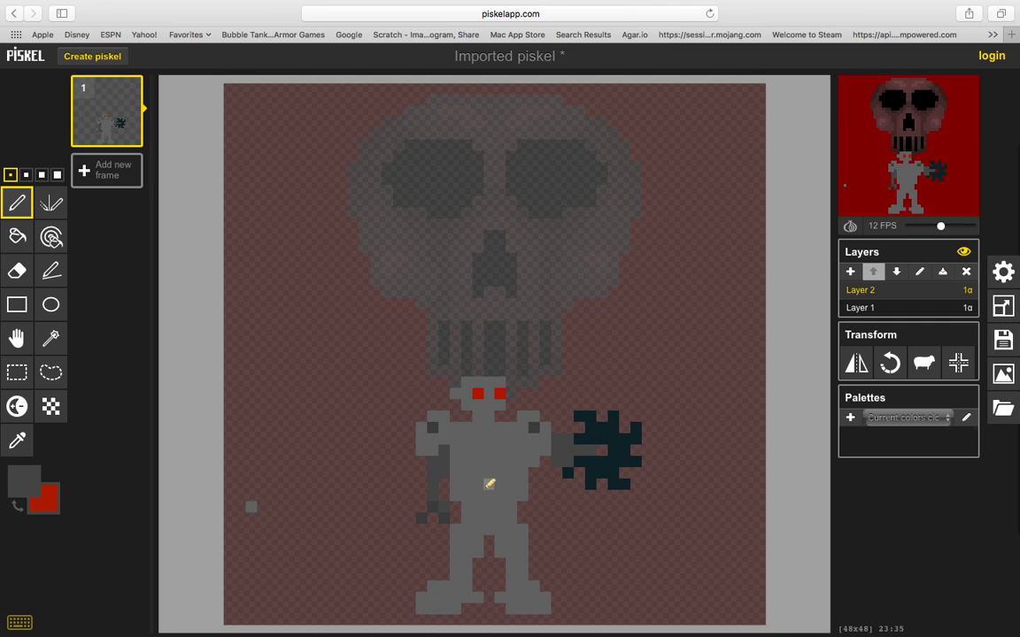
pyautogui.press('alt')
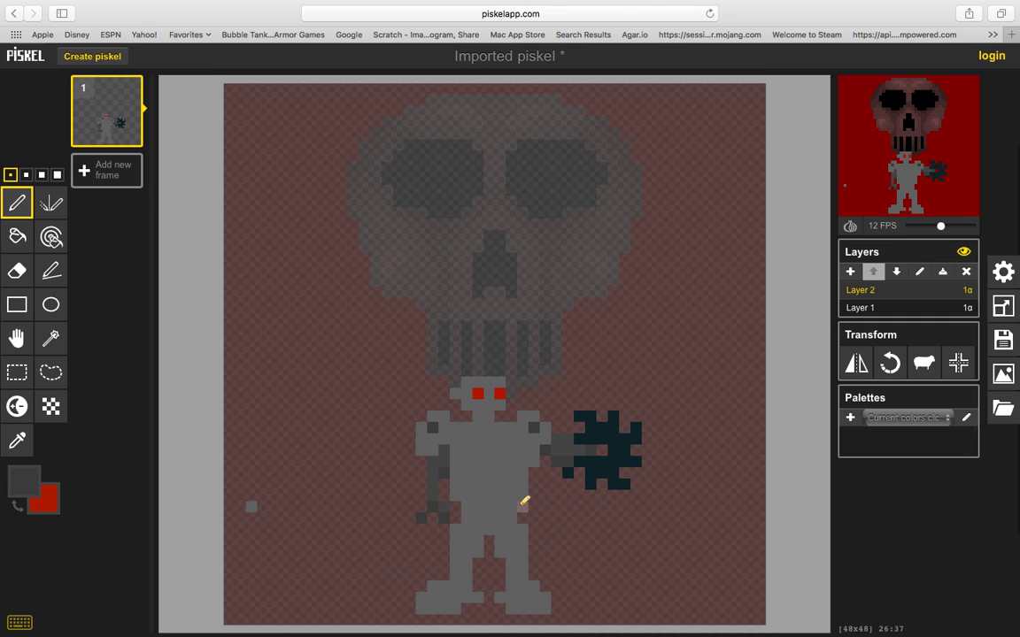
pyautogui.press('o')
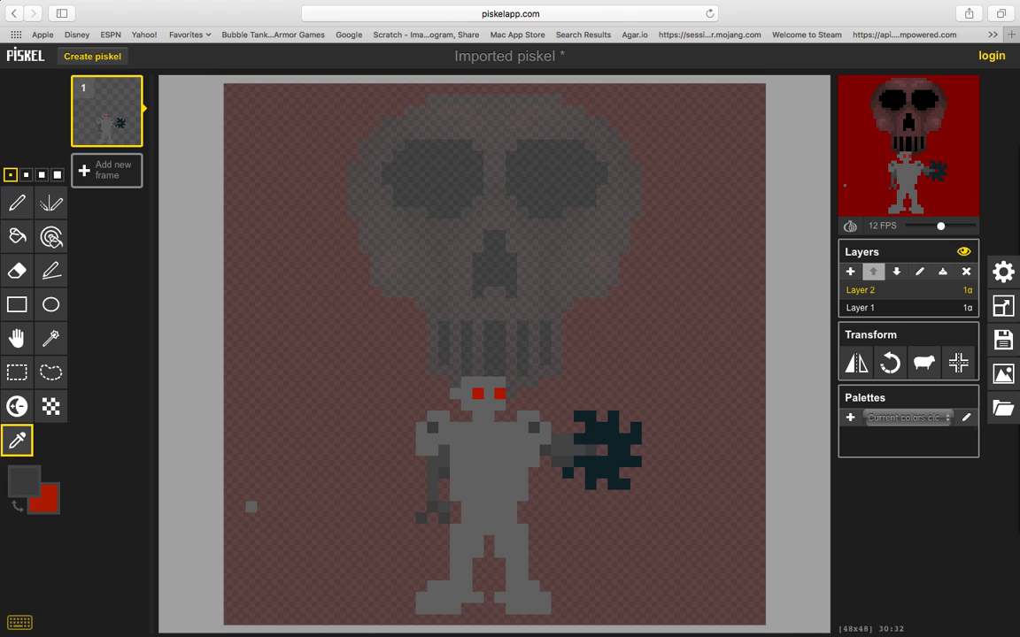
pyautogui.press('p')
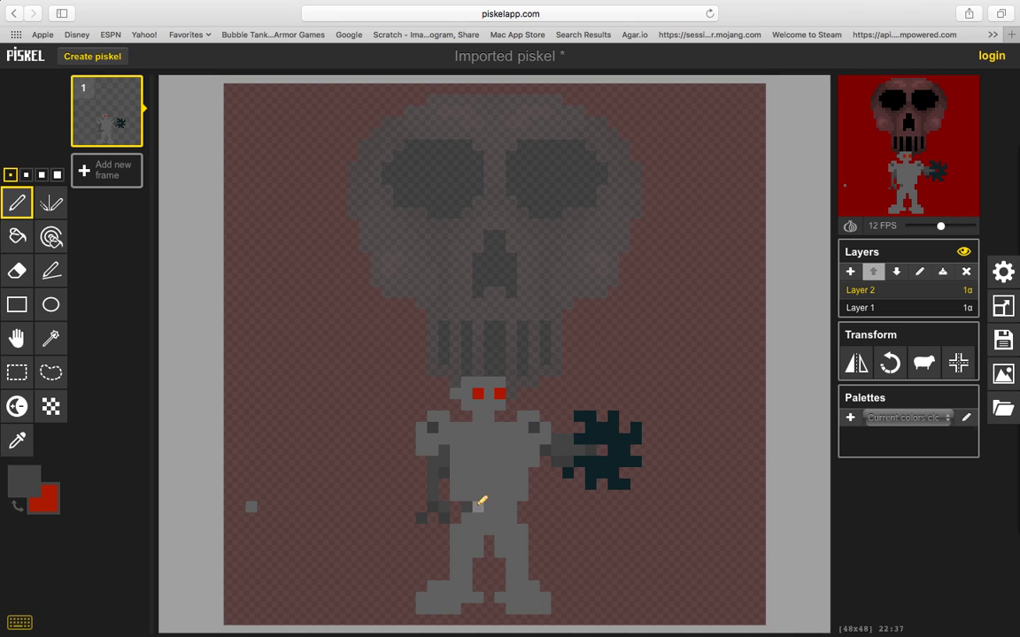
# Draw a horizontal dark-grey belt line across the robot's waist.
pyautogui.moveTo(461, 506); pyautogui.dragTo(515, 507)
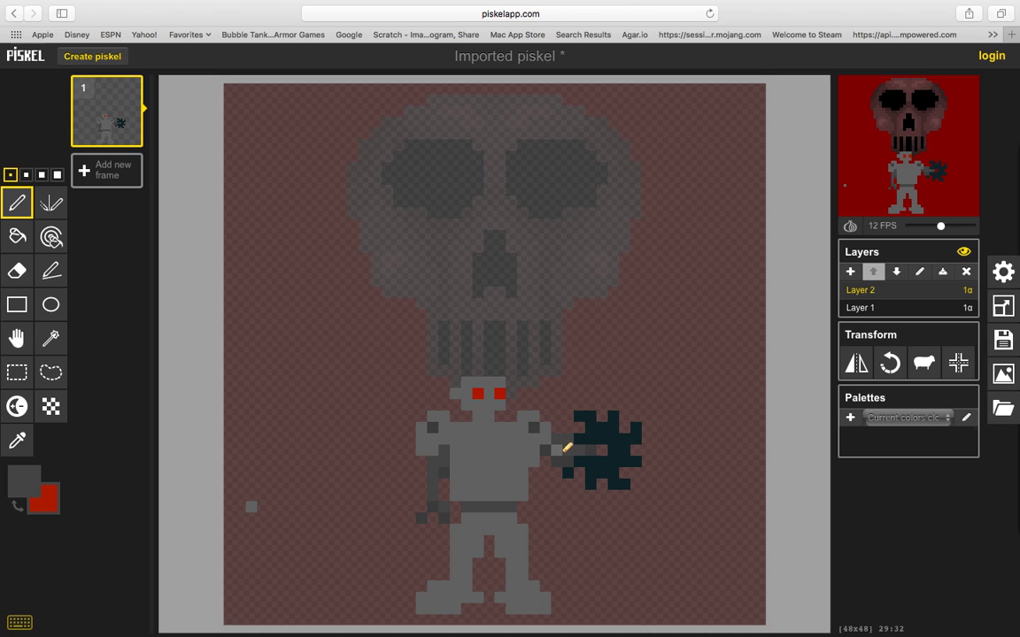
pyautogui.press('o')
pyautogui.press('p')
pyautogui.press('e')
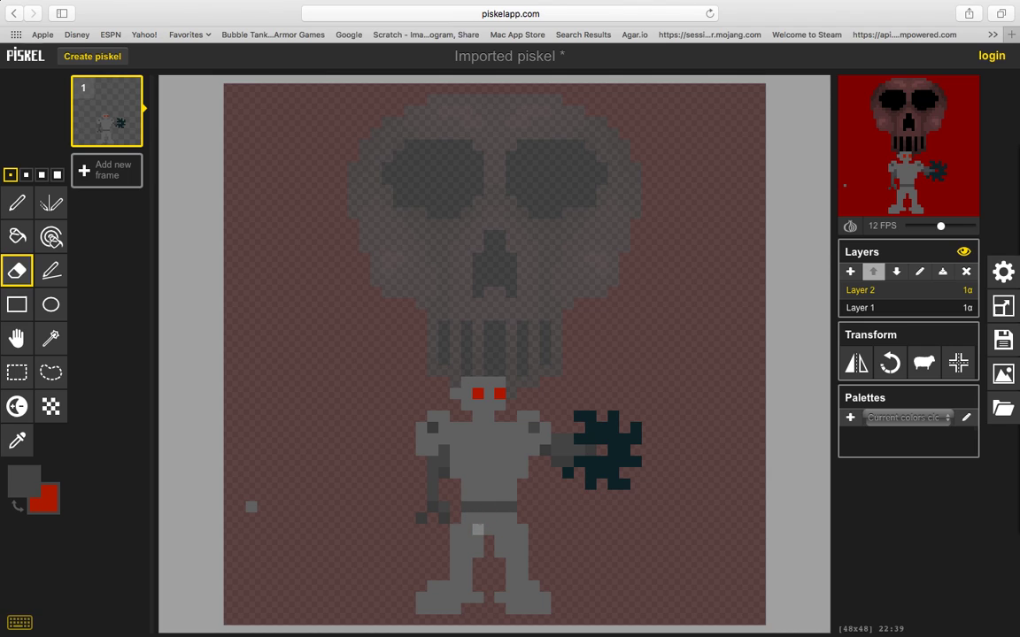
pyautogui.press('o')
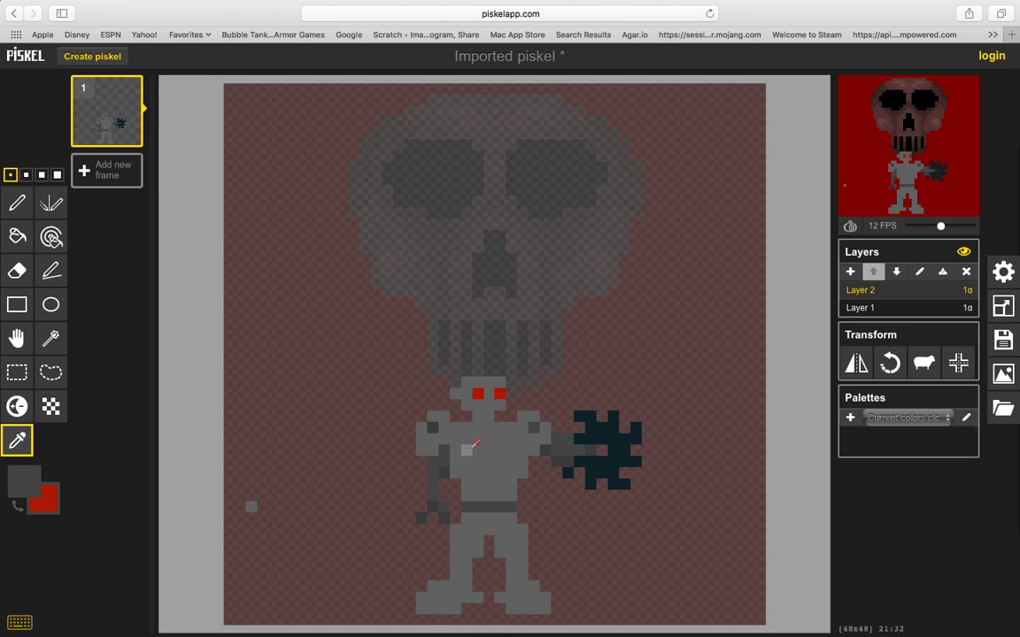
# Return to the Pen and bring up the primary colour swatch's picker.
pyautogui.press('p')
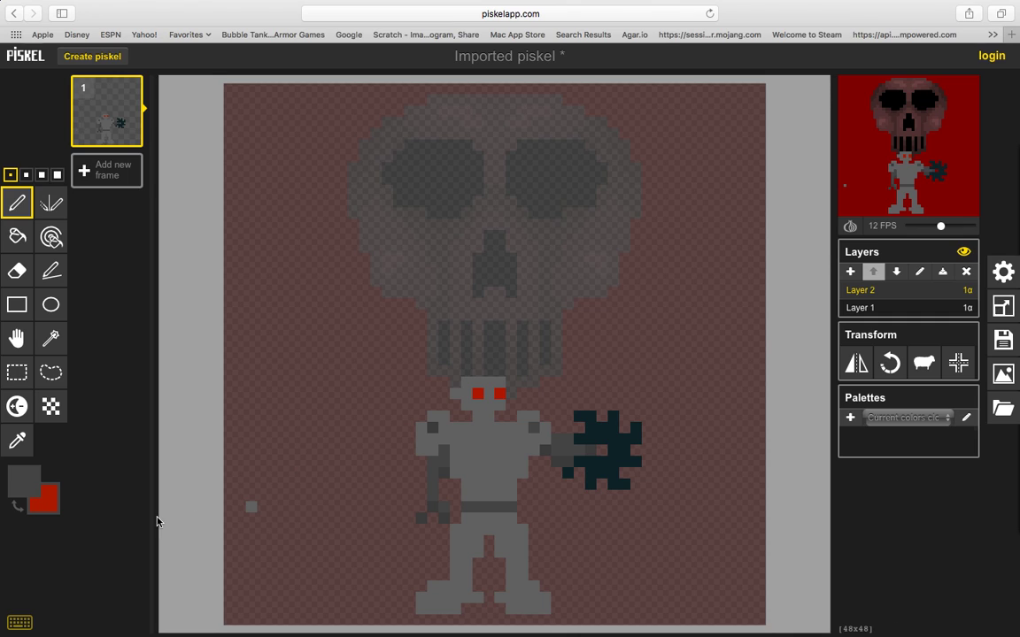
pyautogui.click(23, 482)
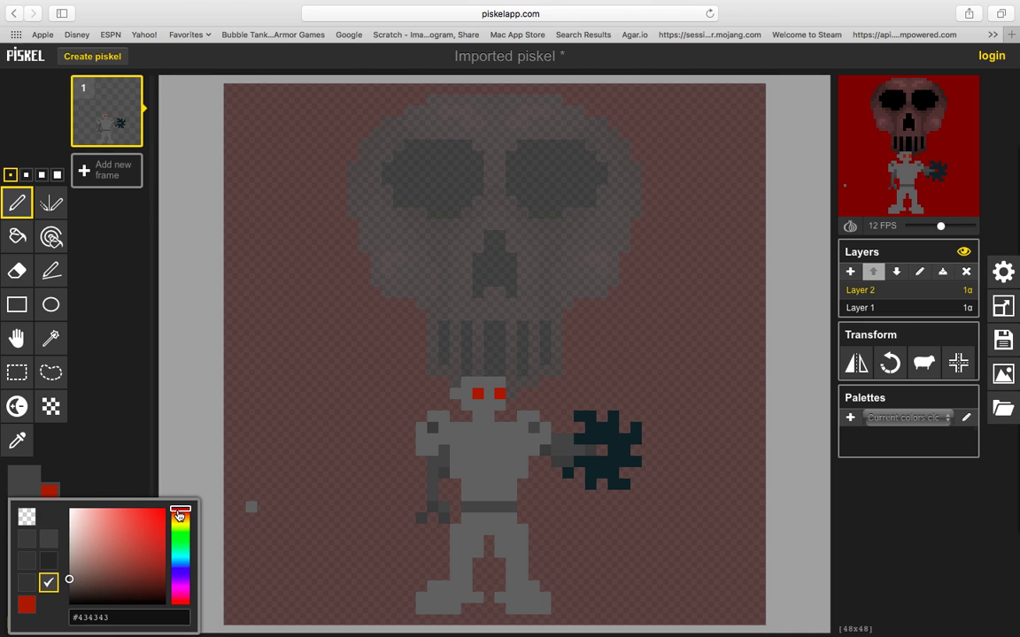
# Pick a medium blue and draw a stripe beneath both red eyes, undoing a stray pixel.
pyautogui.moveTo(181, 513); pyautogui.dragTo(181, 572)
pyautogui.moveTo(84, 577)
pyautogui.mouseDown()
pyautogui.moveTo(155, 551)
pyautogui.moveTo(138, 543)
pyautogui.mouseUp()
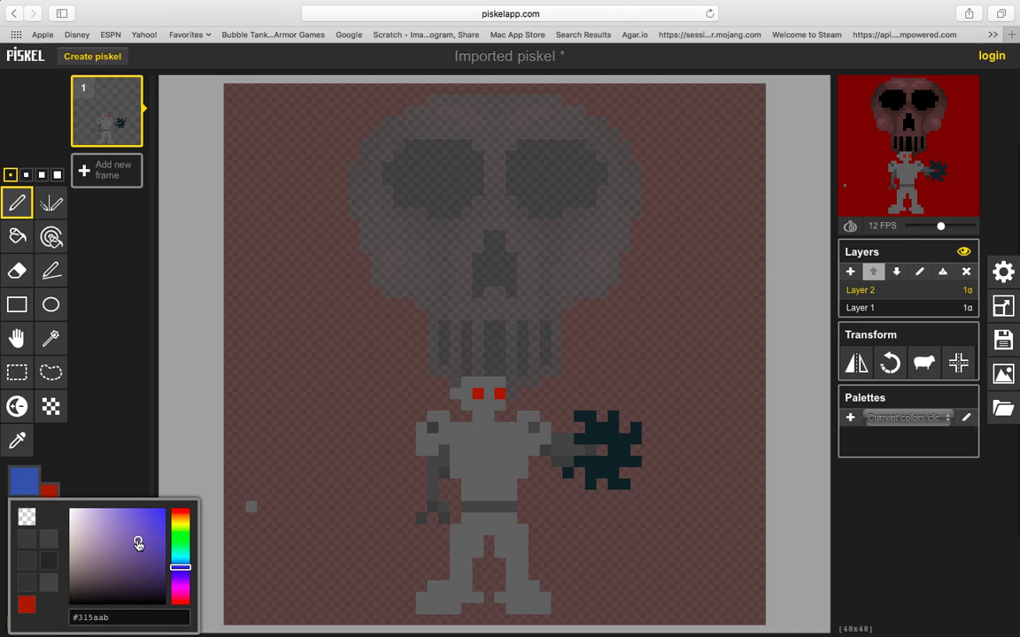
pyautogui.click(107, 434)
pyautogui.click(478, 403)
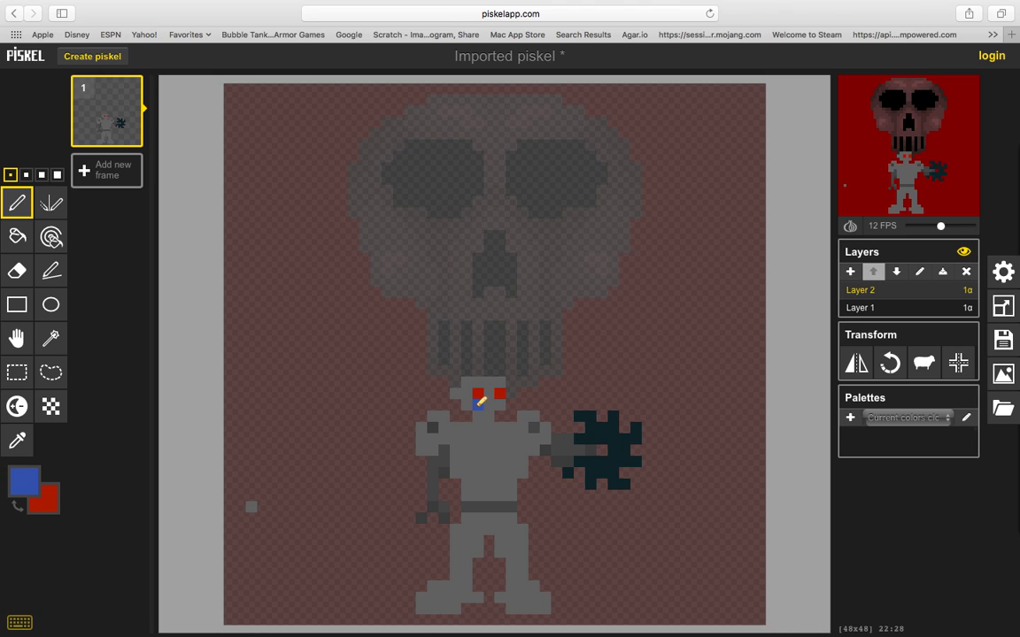
pyautogui.moveTo(478, 404); pyautogui.dragTo(494, 403)
pyautogui.click(466, 405)
pyautogui.hotkey('ctrl', 'z')
# Change the drawing colour to a darker blue.
pyautogui.click(24, 480)
pyautogui.click(137, 549)
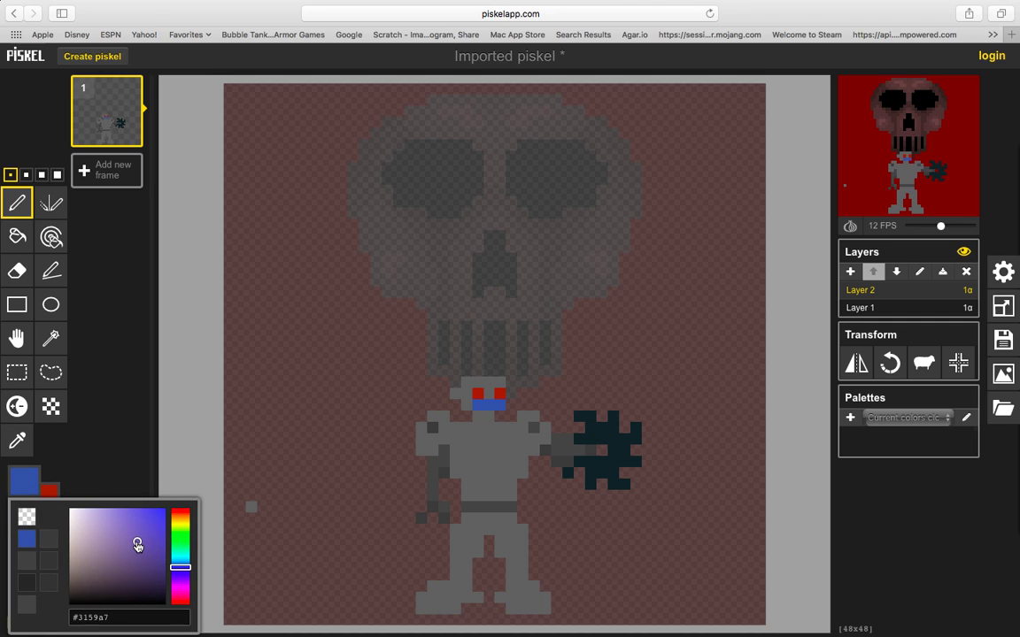
pyautogui.moveTo(137, 548); pyautogui.dragTo(139, 555)
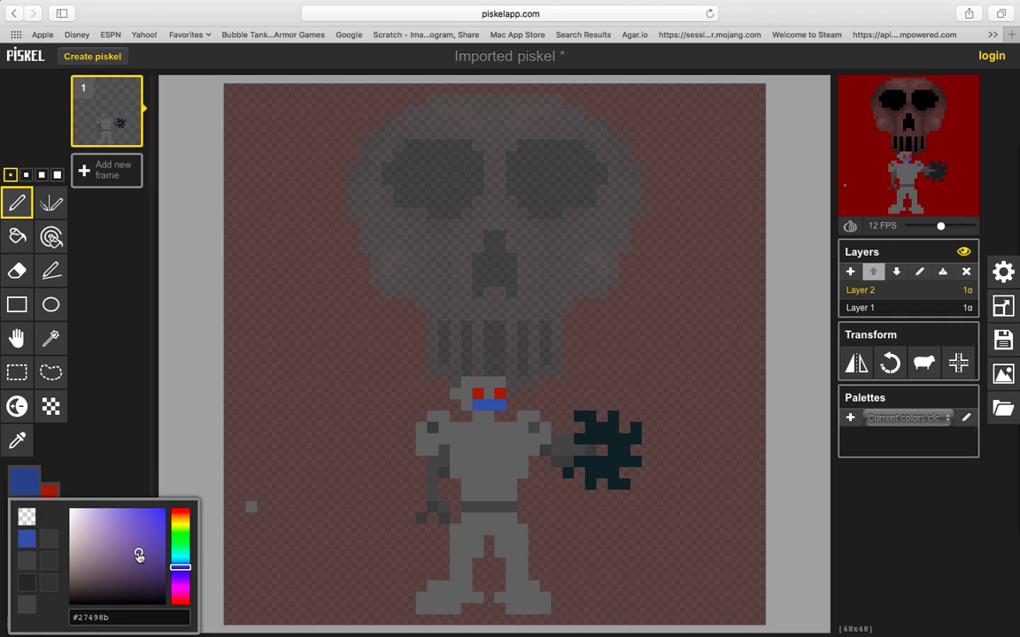
pyautogui.click(108, 364)
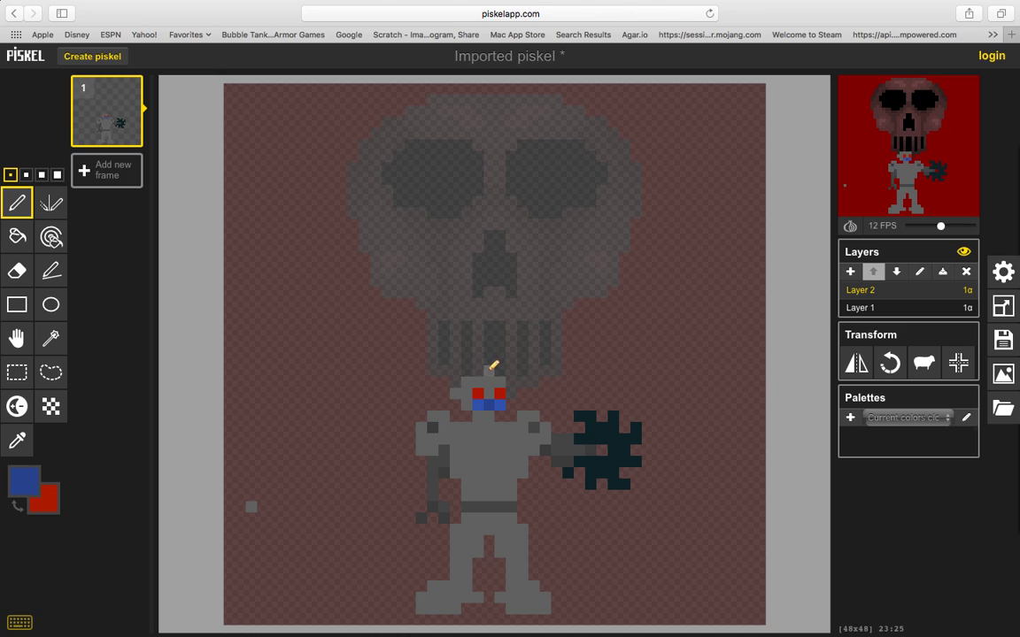
# Sample the robot's grey and draw a short antenna above its head, undoing the stray curl.
pyautogui.press('o')
pyautogui.click(488, 381)
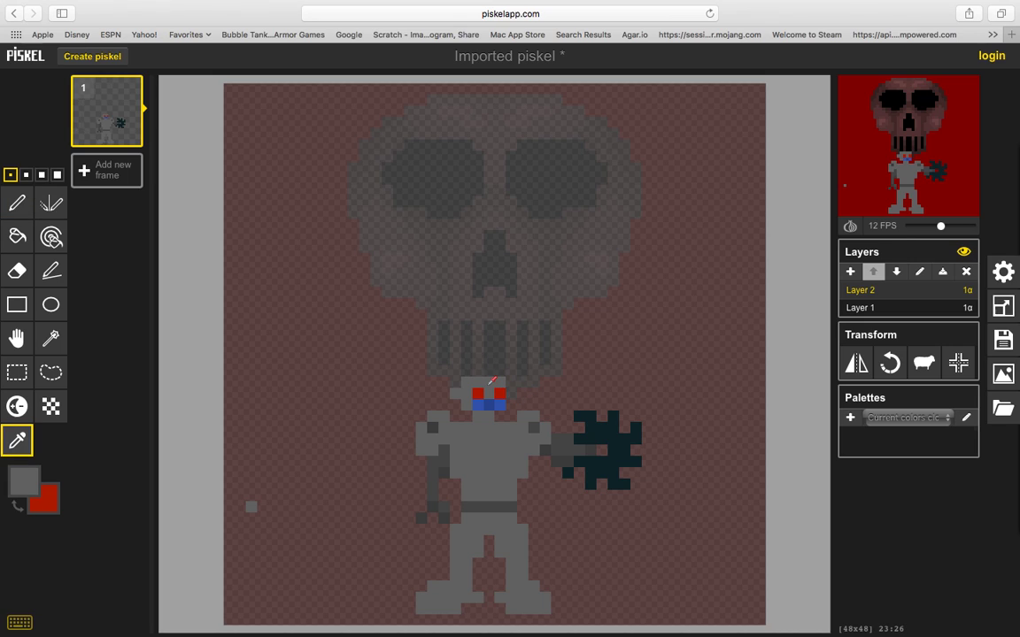
pyautogui.press('p')
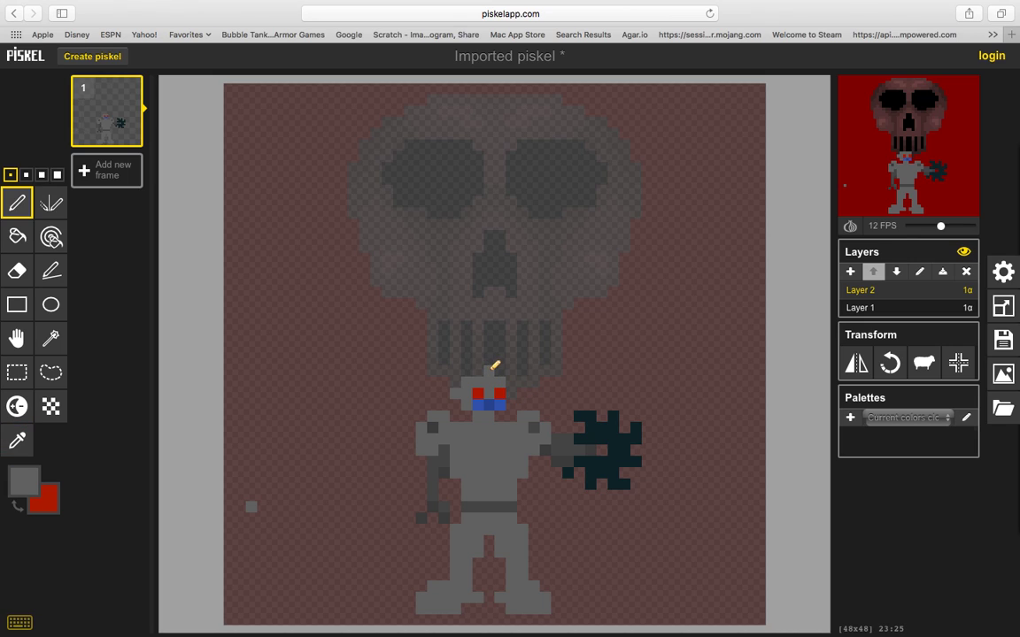
pyautogui.moveTo(487, 370); pyautogui.dragTo(485, 347)
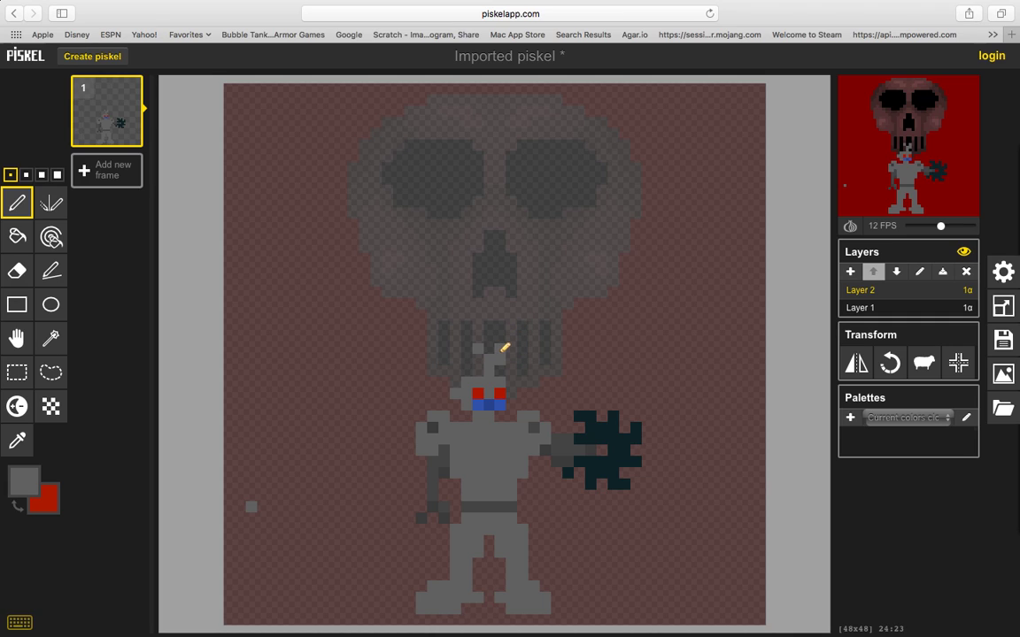
pyautogui.moveTo(485, 343); pyautogui.dragTo(486, 355)
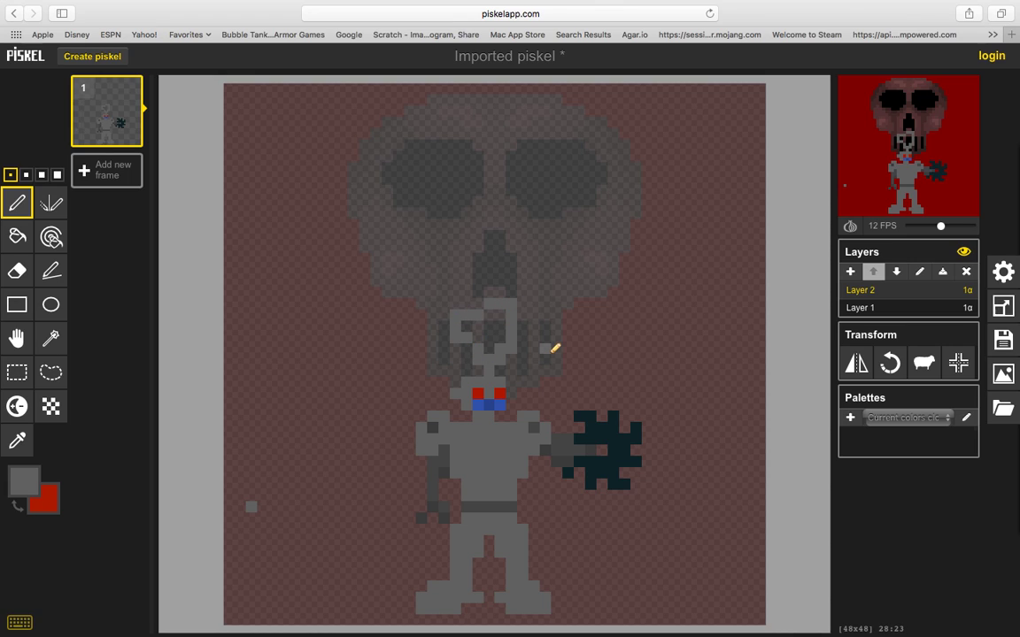
pyautogui.hotkey('ctrl', 'z')
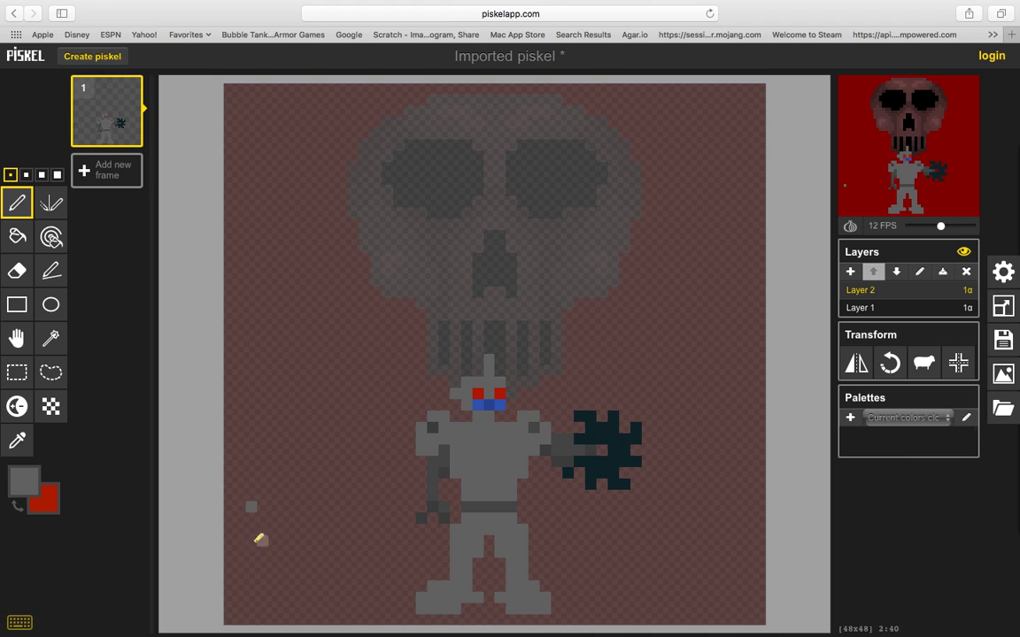
pyautogui.press('e')
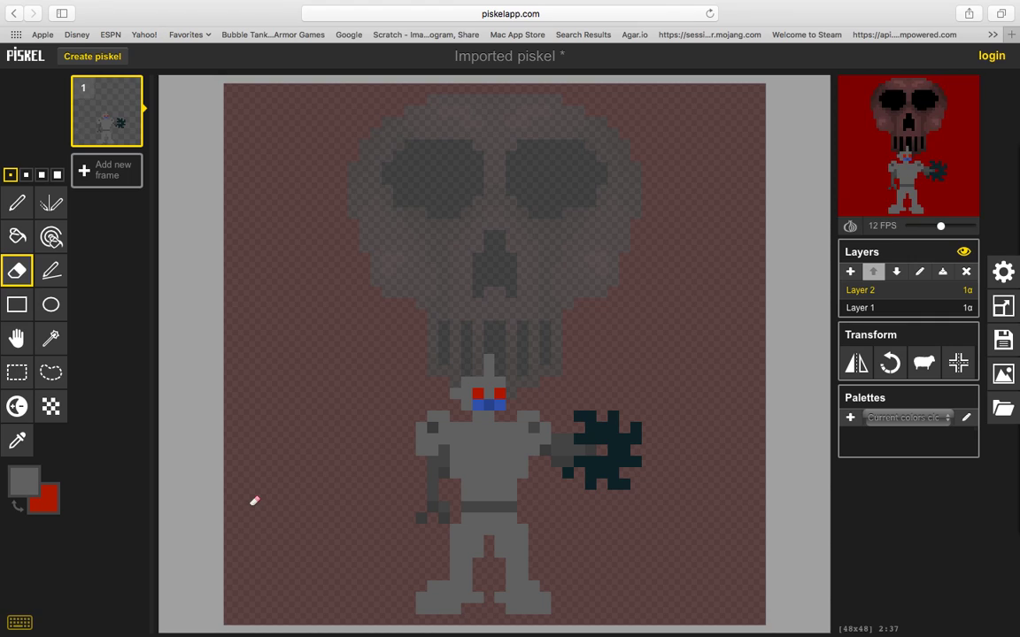
pyautogui.press('p')
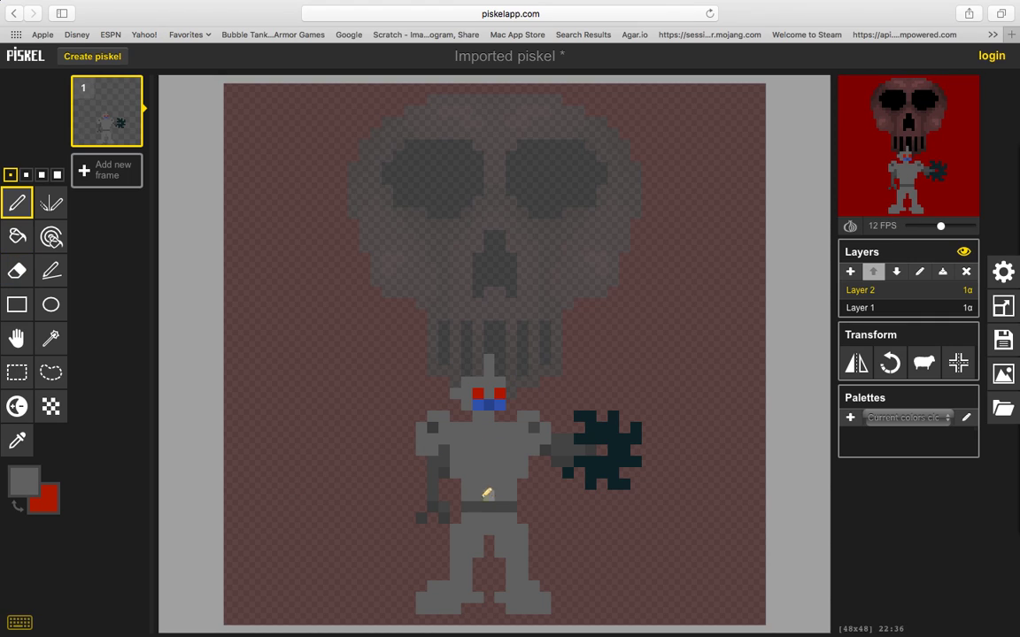
# Set the drawing colour to a pale tan shade.
pyautogui.click(25, 481)
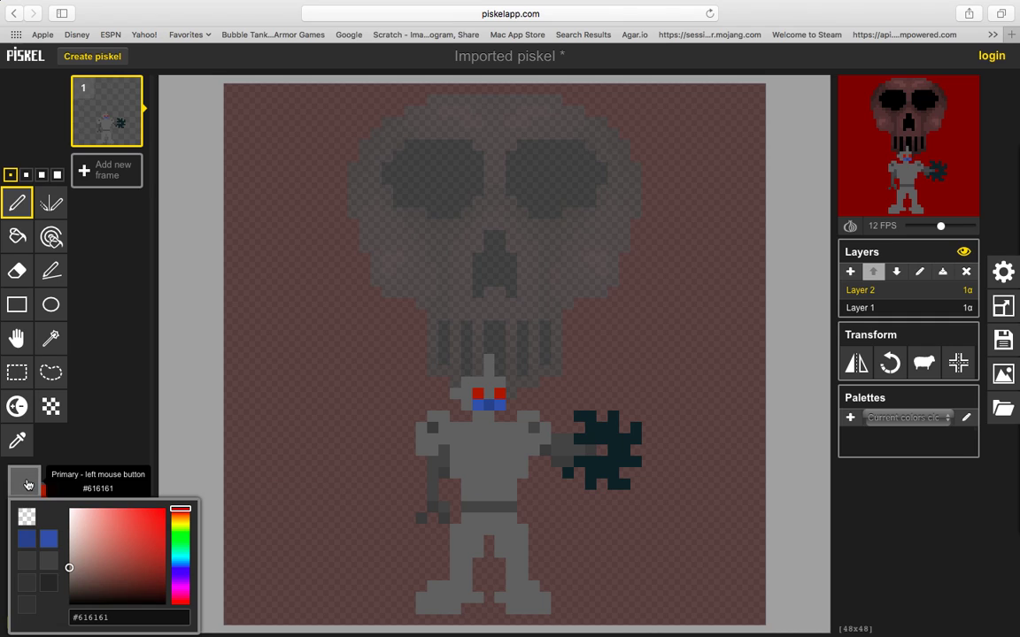
pyautogui.moveTo(180, 511); pyautogui.dragTo(183, 525)
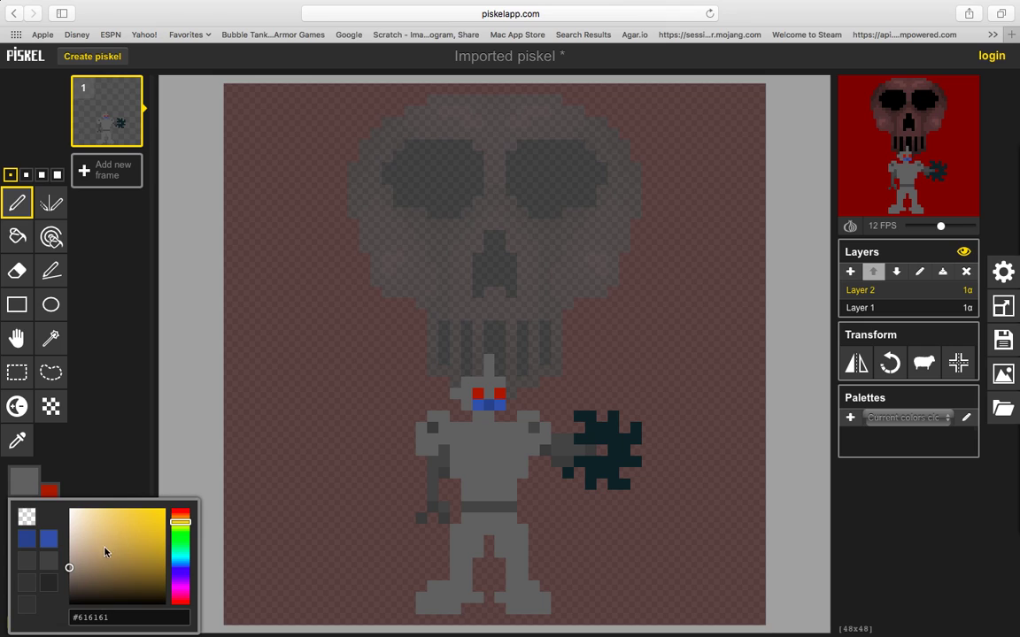
pyautogui.moveTo(104, 552); pyautogui.dragTo(98, 534)
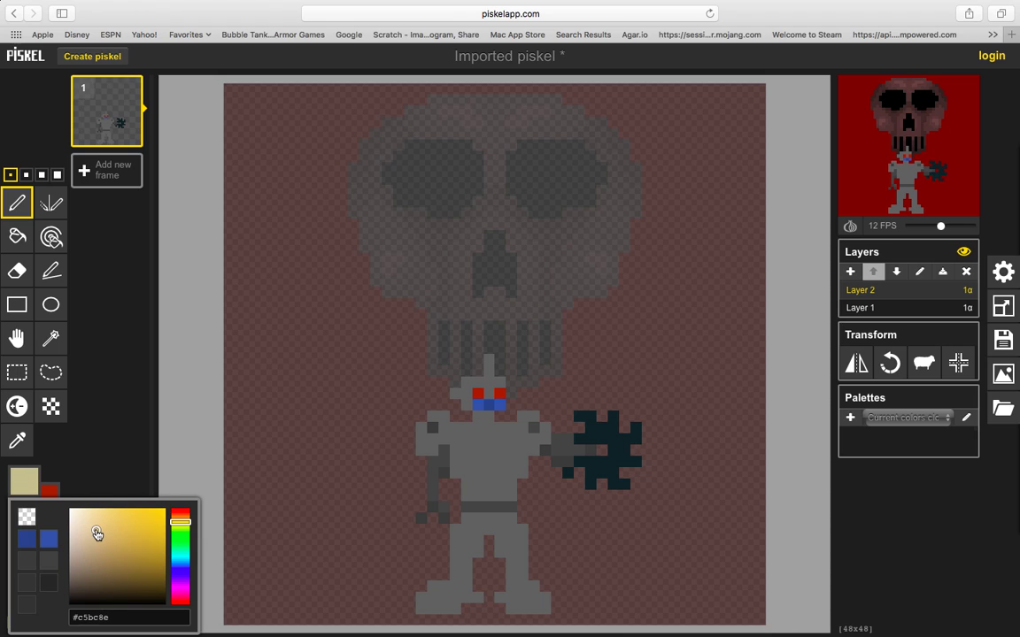
pyautogui.click(100, 357)
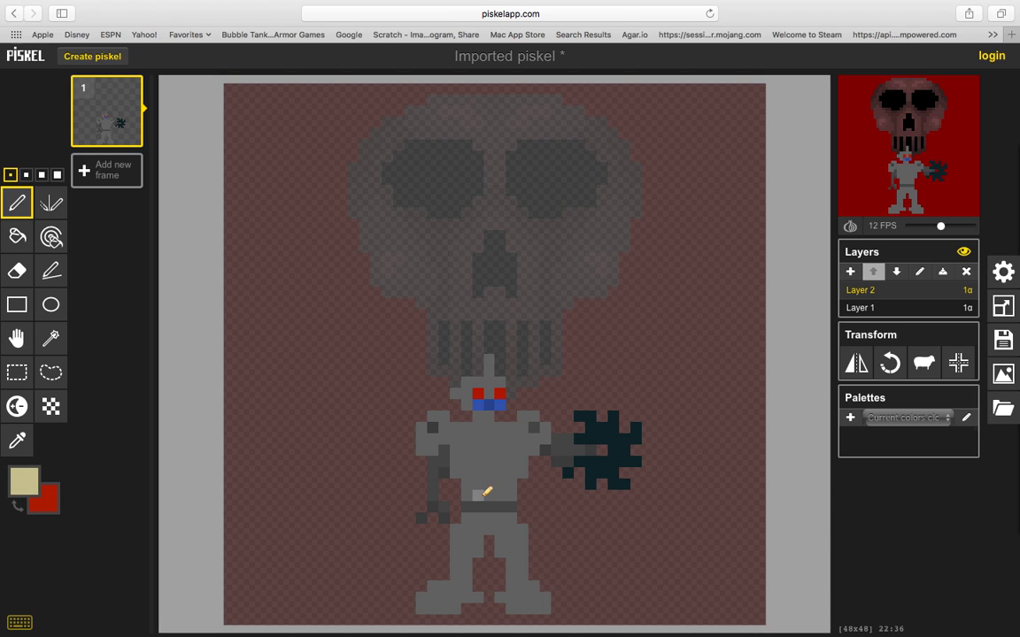
# Paint the first tan emblem pixels on the torso, undoing a stroke over the belt.
pyautogui.click(479, 494)
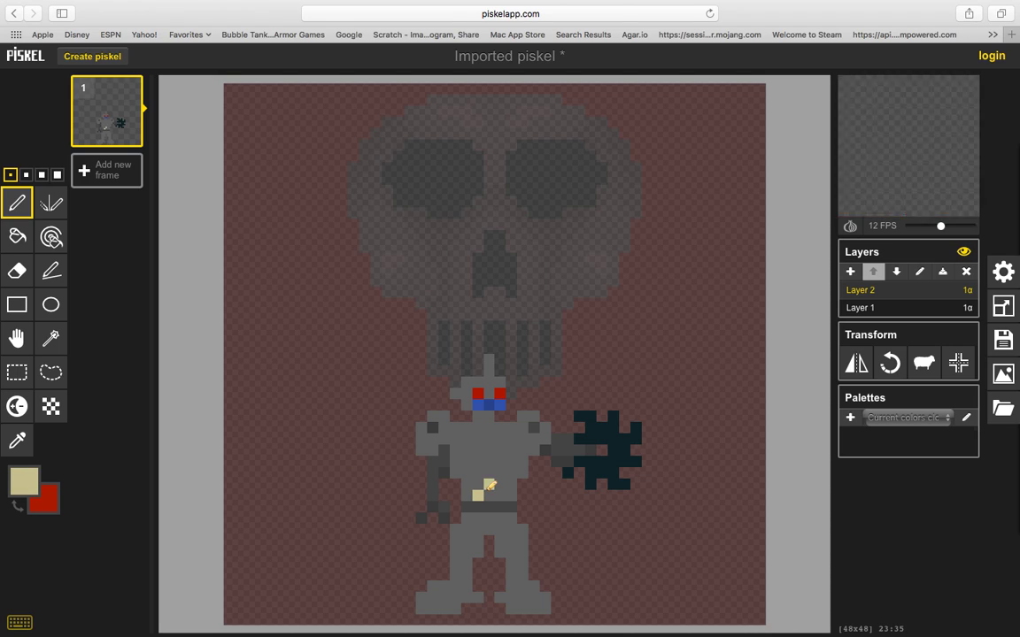
pyautogui.click(486, 486)
pyautogui.click(500, 485)
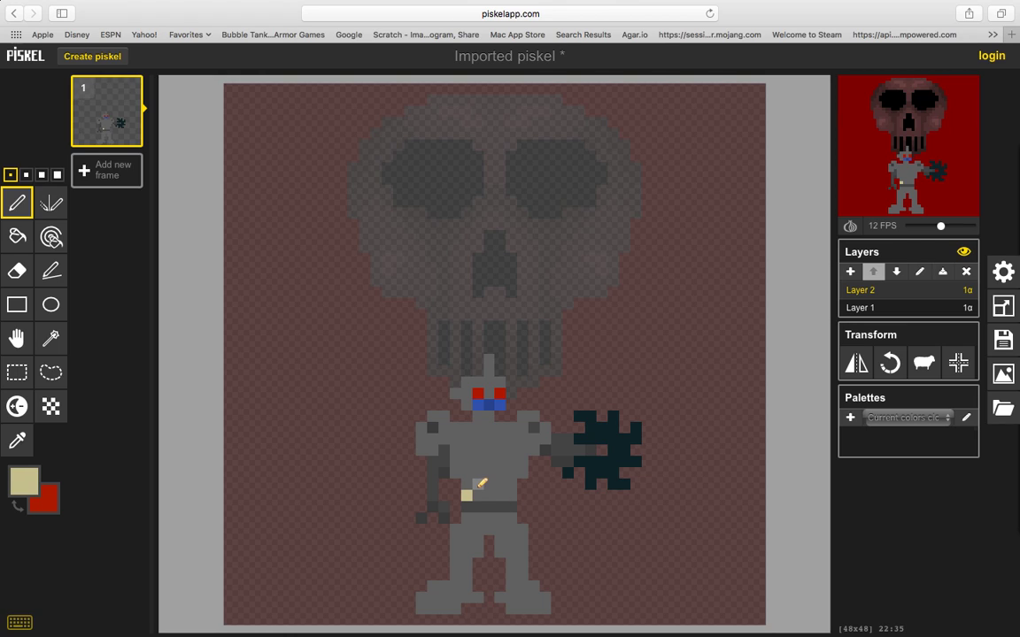
pyautogui.click(478, 484)
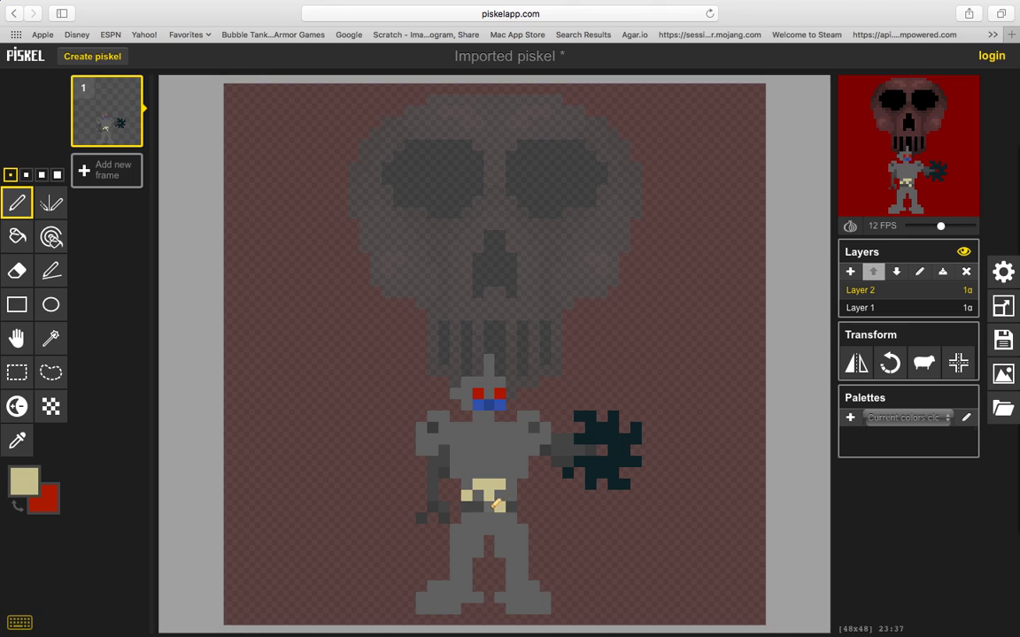
pyautogui.moveTo(493, 504); pyautogui.dragTo(484, 517)
pyautogui.hotkey('ctrl', 'z')
pyautogui.hotkey('ctrl', 'z')
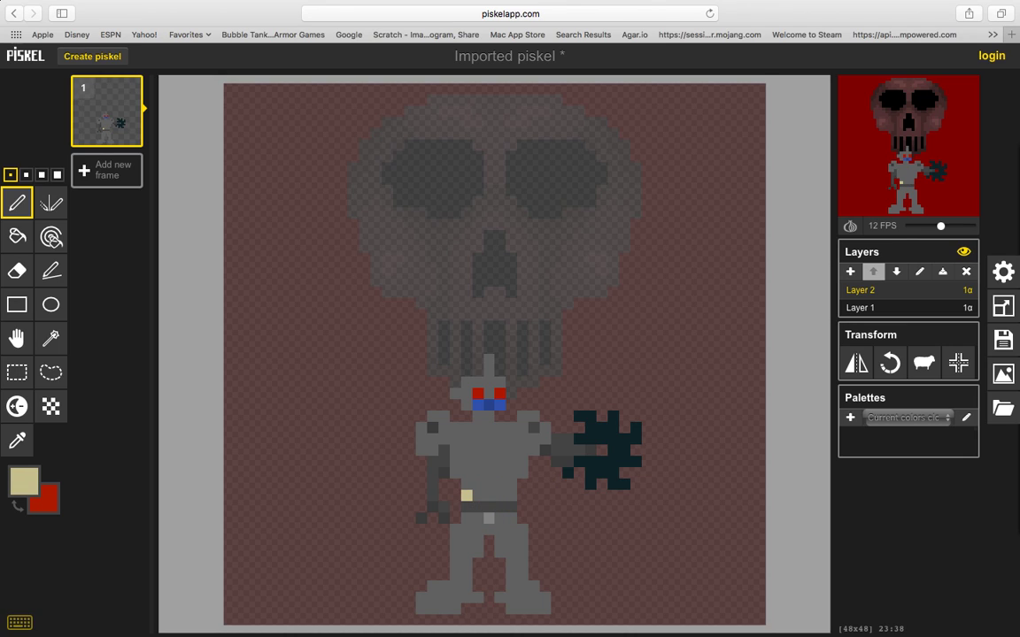
# Fill out the tan emblem across the torso, over the belt and just below it.
pyautogui.click(478, 494)
pyautogui.click(488, 484)
pyautogui.moveTo(491, 486); pyautogui.dragTo(507, 486)
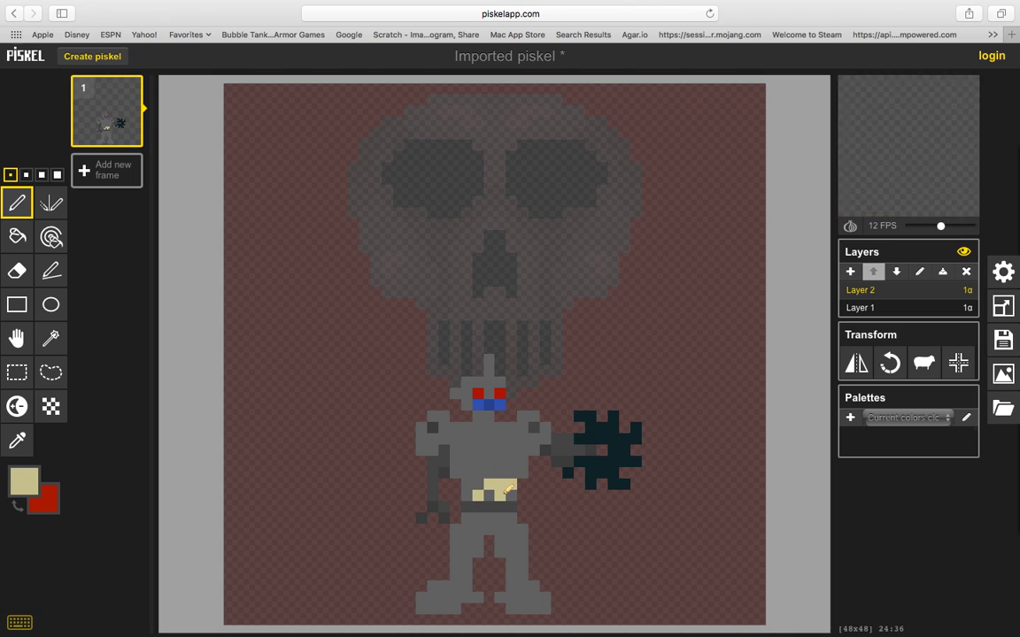
pyautogui.click(483, 505)
pyautogui.click(506, 503)
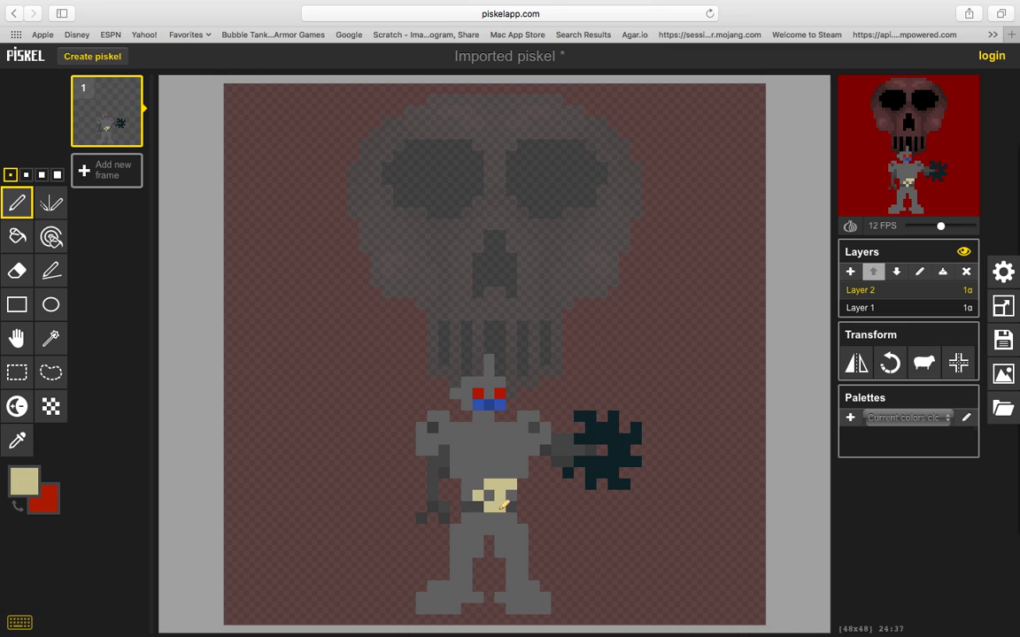
pyautogui.click(491, 517)
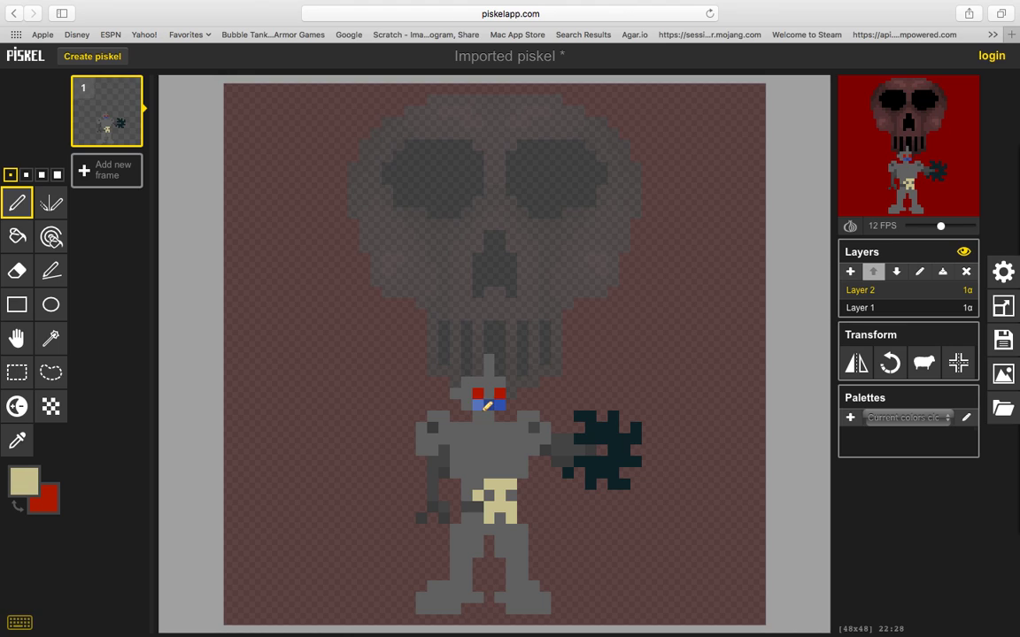
# Sample the blue from the robot's face and paint blue eye pixels on the tan emblem.
pyautogui.press('o')
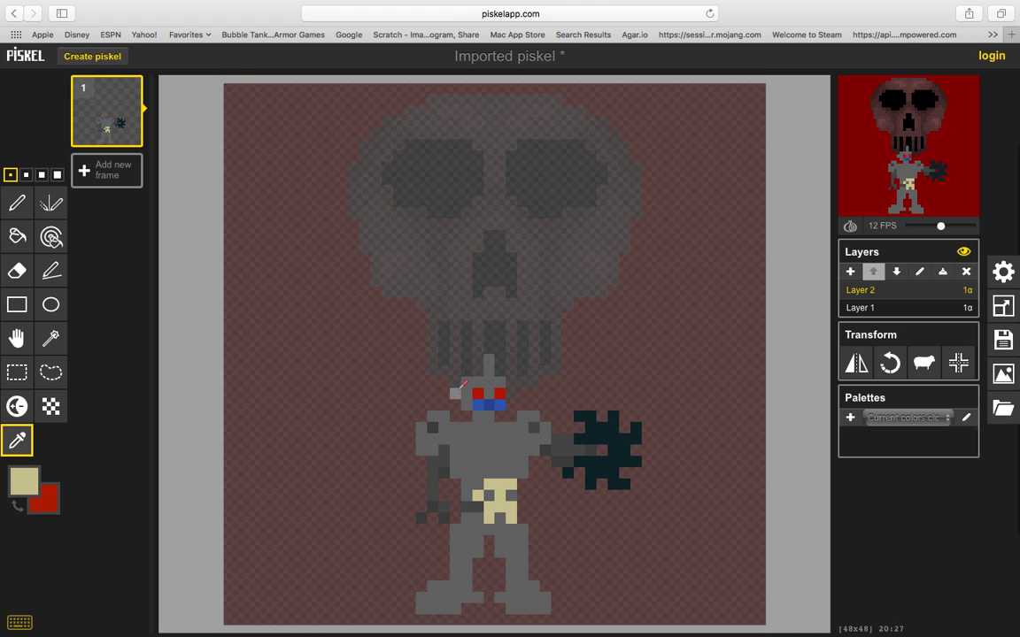
pyautogui.click(483, 405)
pyautogui.press('p')
pyautogui.click(488, 495)
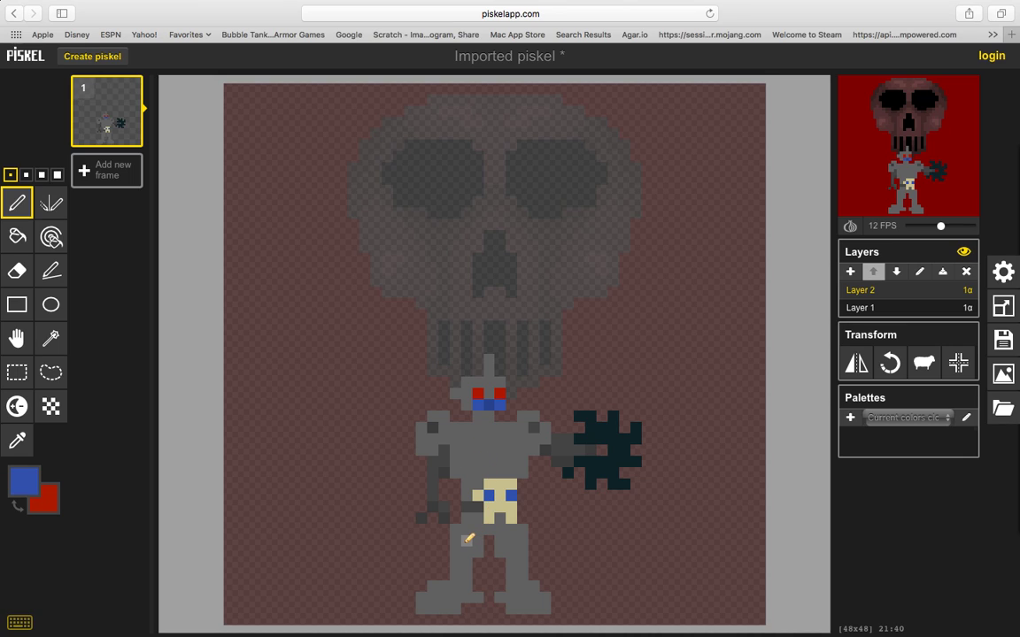
pyautogui.press('o')
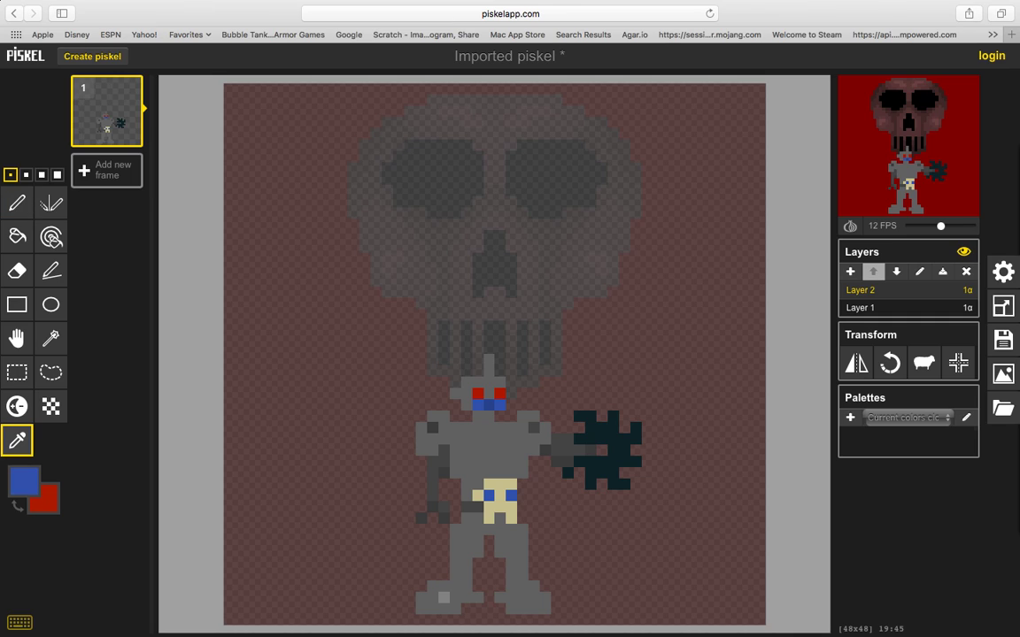
pyautogui.click(23, 492)
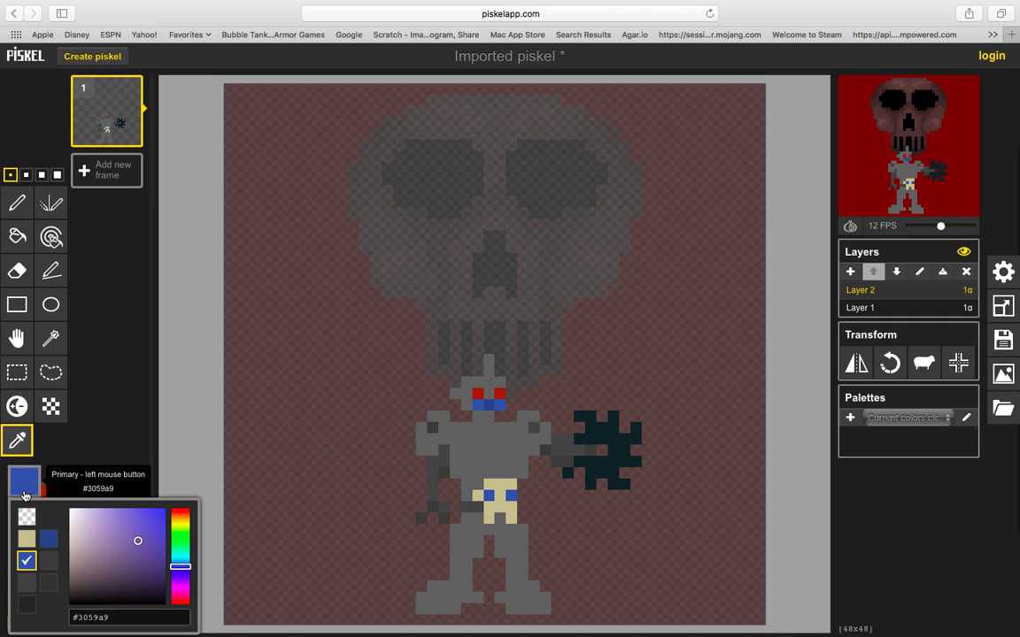
pyautogui.click(108, 394)
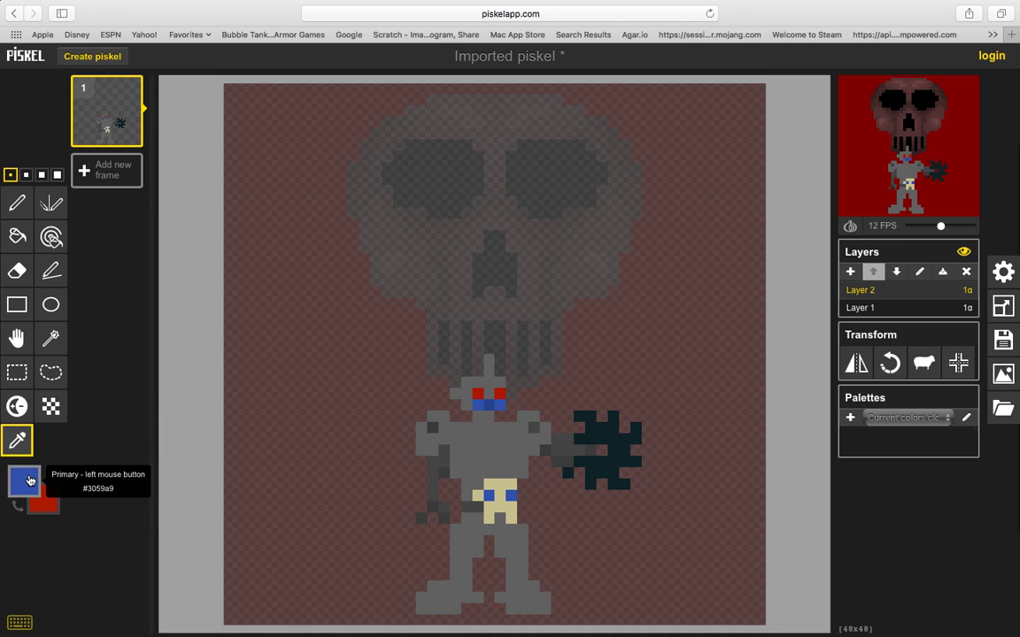
# Run a Google search for 'robots' in a new Safari tab.
pyautogui.click(1000, 31)
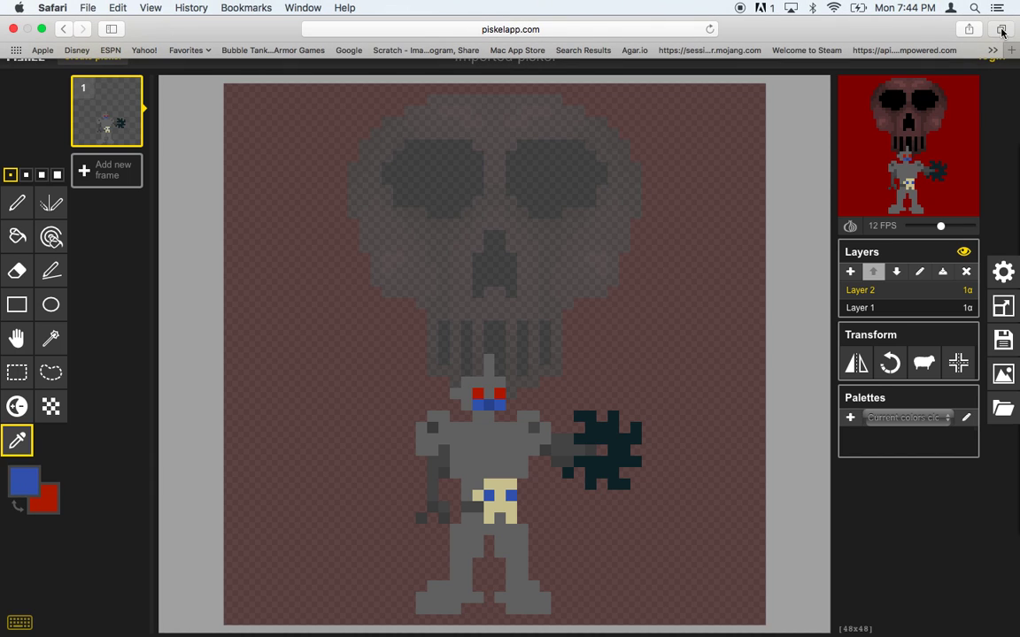
pyautogui.click(775, 179)
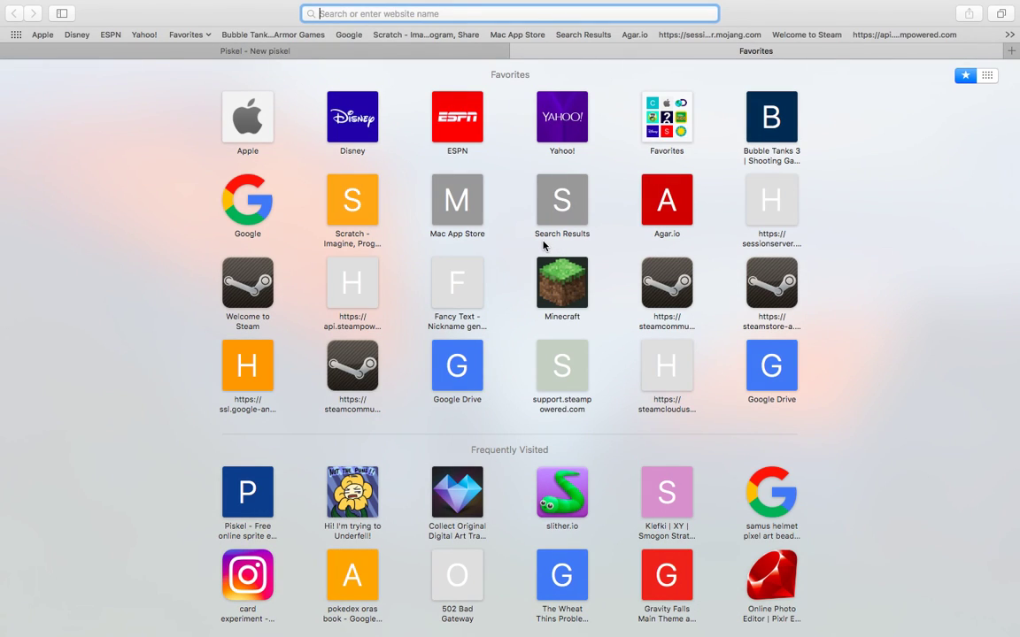
pyautogui.write('ro')
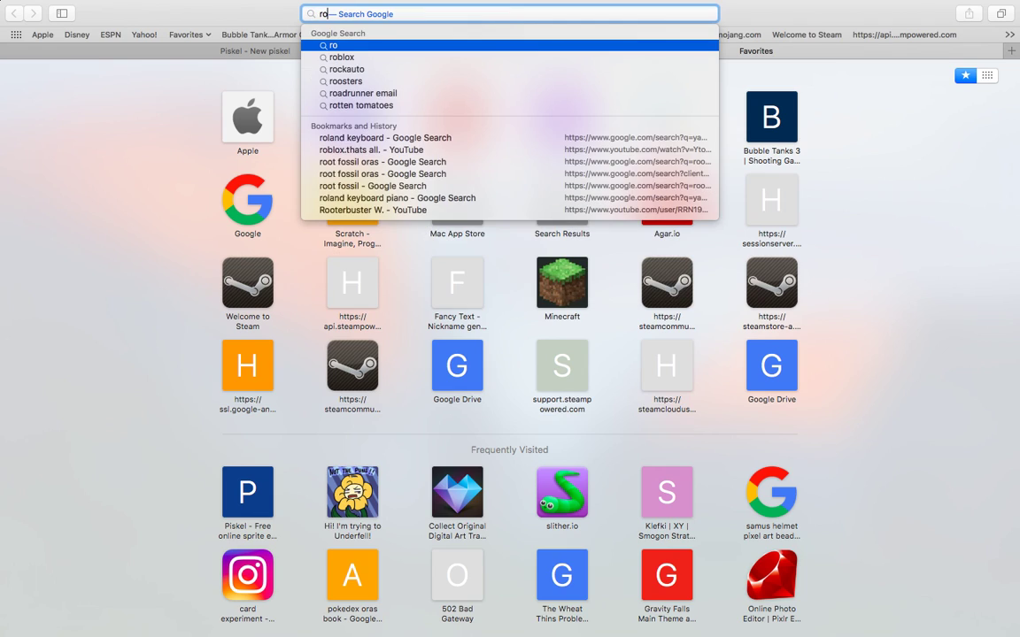
pyautogui.write('bo')
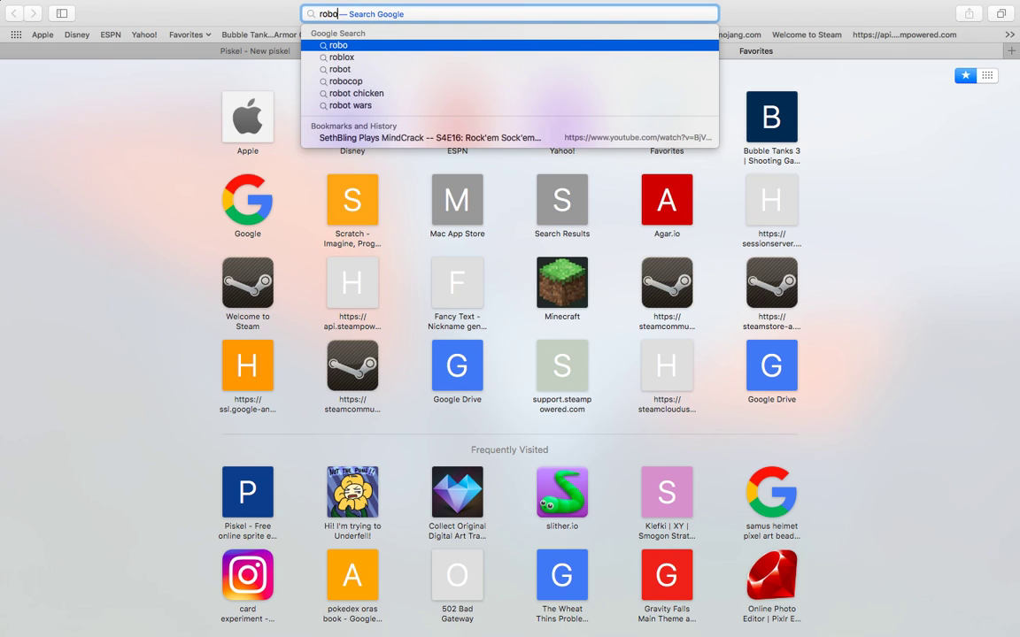
pyautogui.write('t')
pyautogui.write('s')
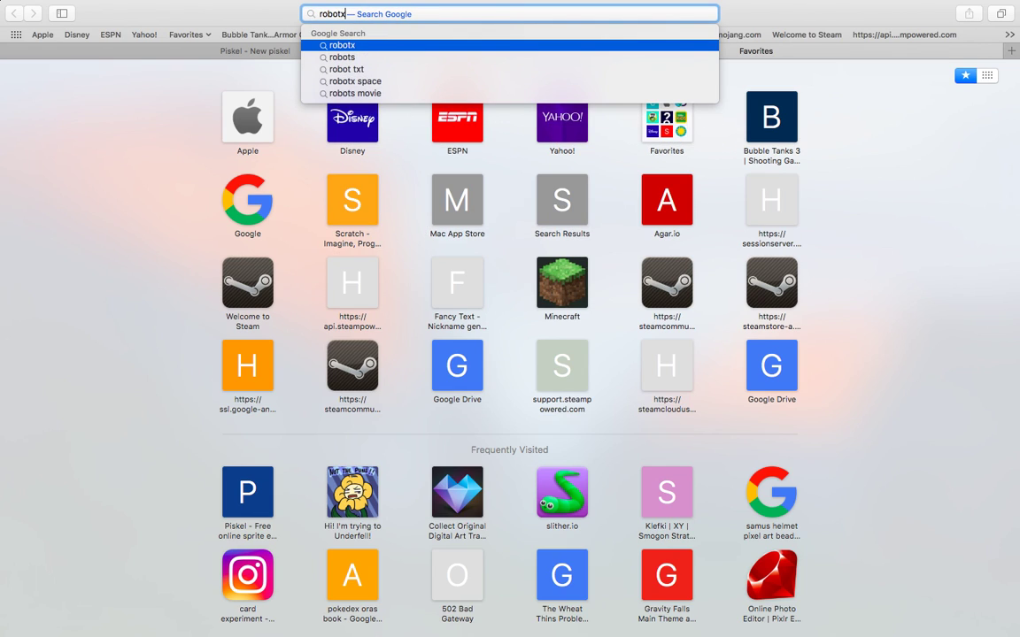
pyautogui.press('Escape')
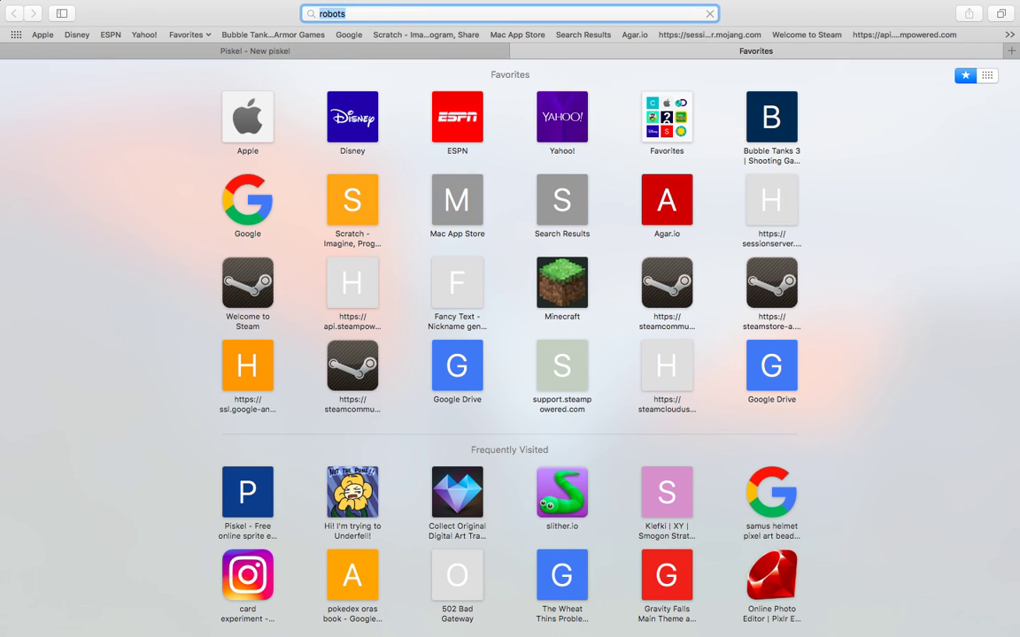
pyautogui.press('Return')
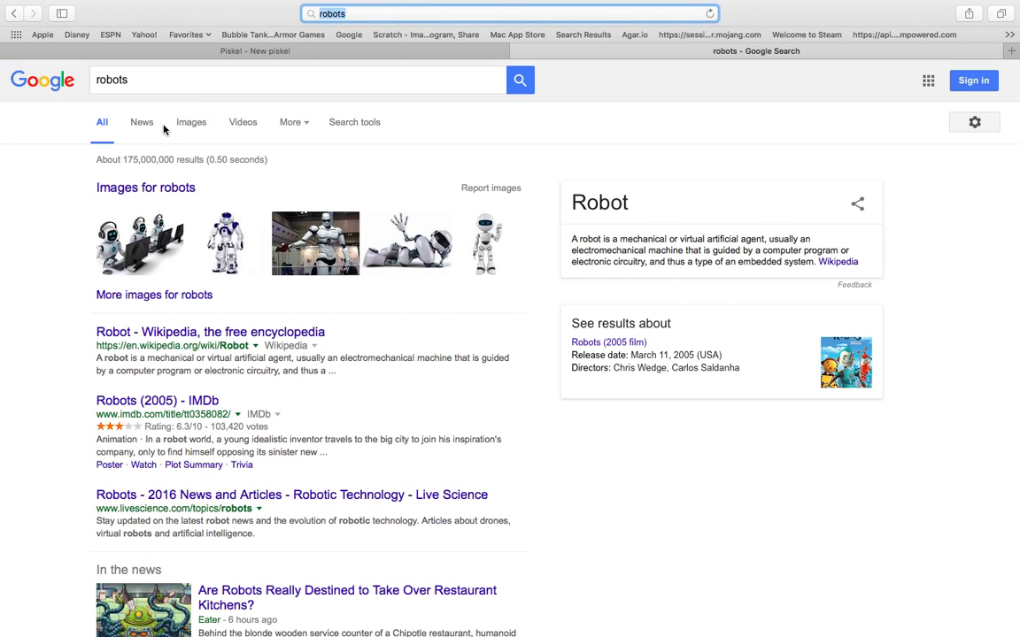
# Browse the robot image results, preview one, then go back to the Piskel tab.
pyautogui.click(187, 126)
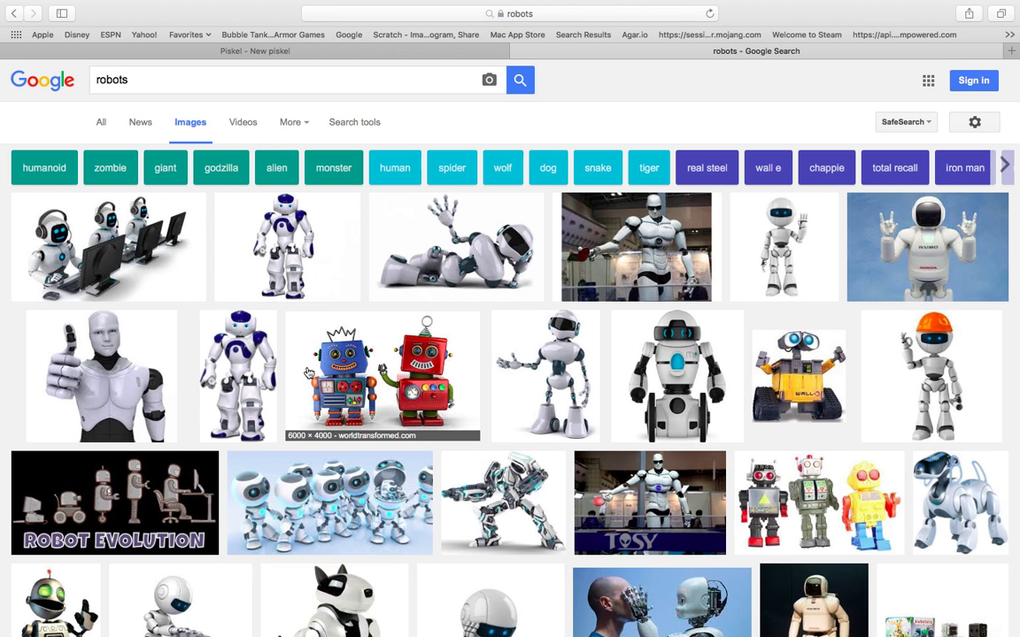
pyautogui.scroll(-1, 247, 431)
pyautogui.scroll(-2, 247, 432)
pyautogui.scroll(-3, 247, 432)
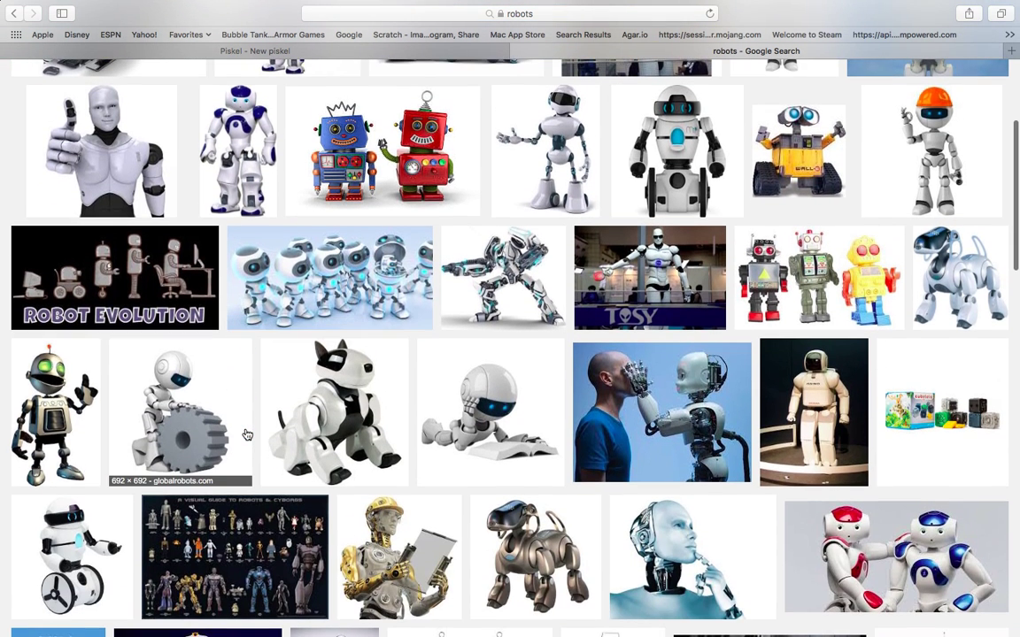
pyautogui.scroll(-3, 247, 434)
pyautogui.click(223, 398)
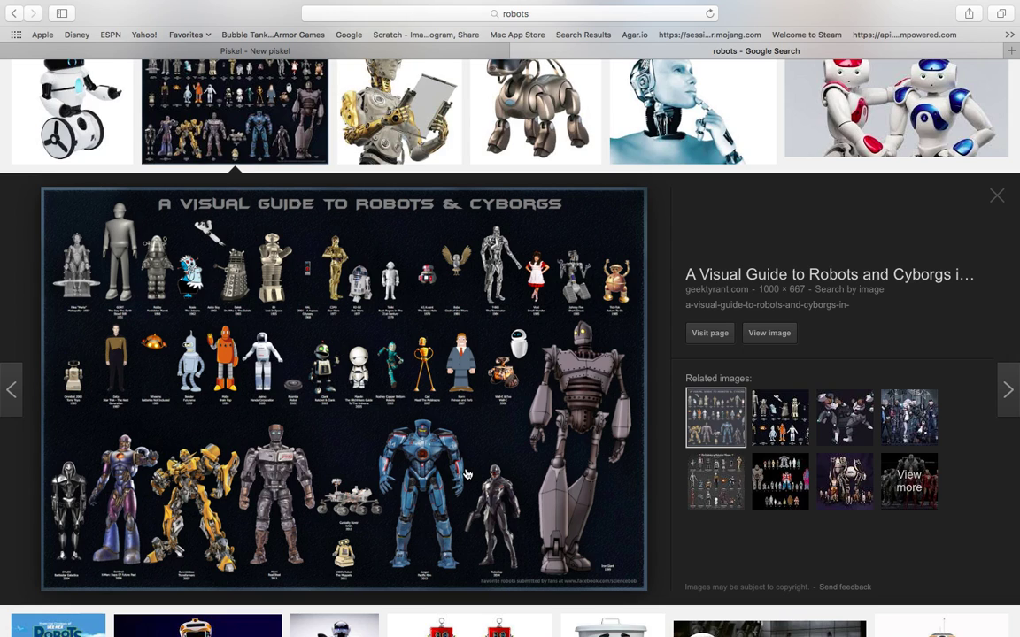
pyautogui.click(997, 195)
pyautogui.click(274, 53)
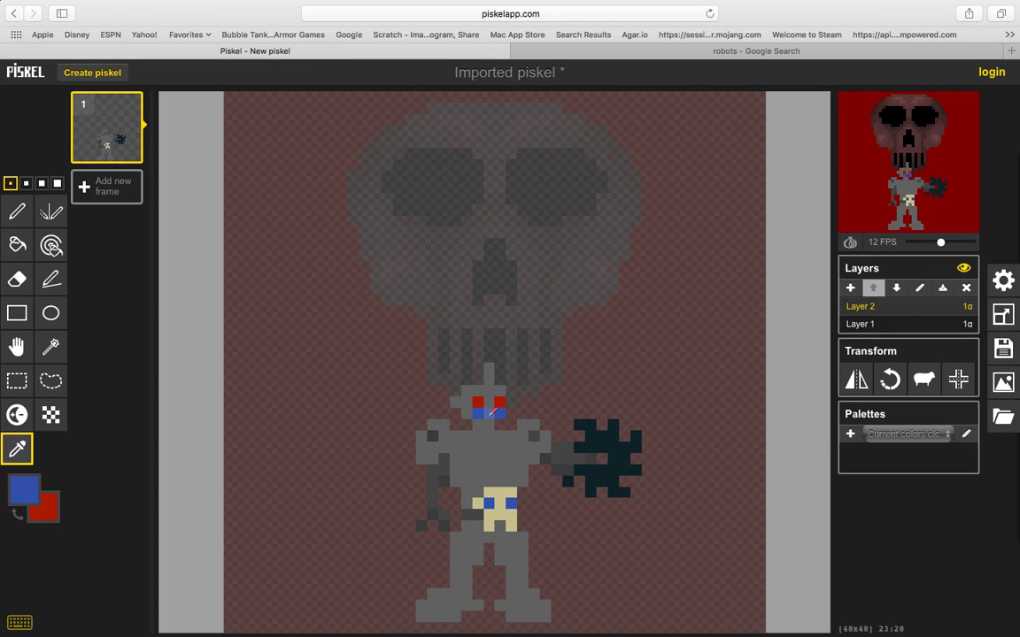
# Sample the eye's dark blue and draw a small square on the robot's chest.
pyautogui.click(493, 412)
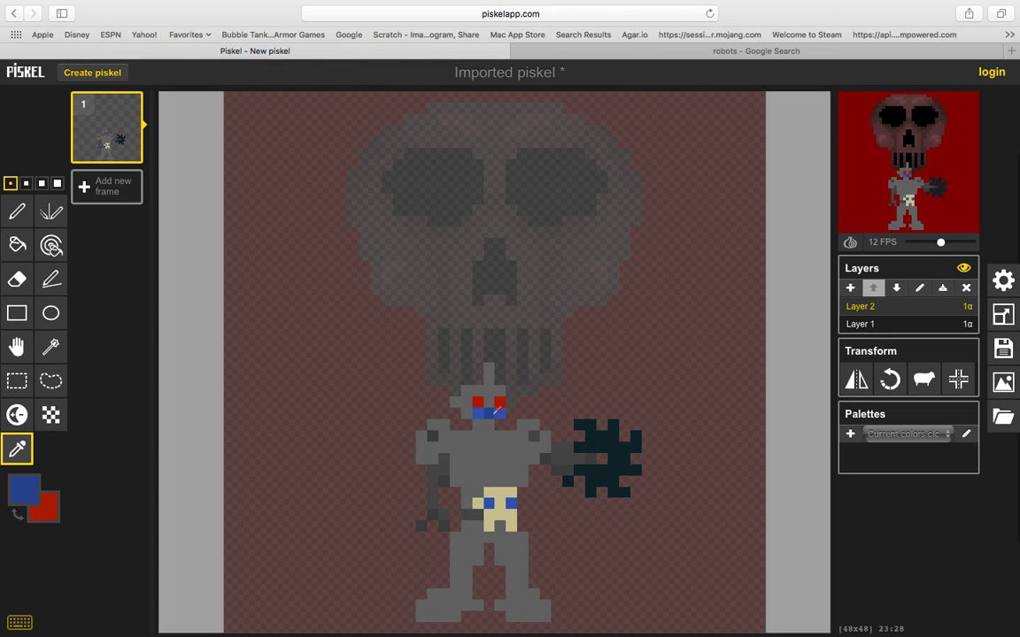
pyautogui.press('p')
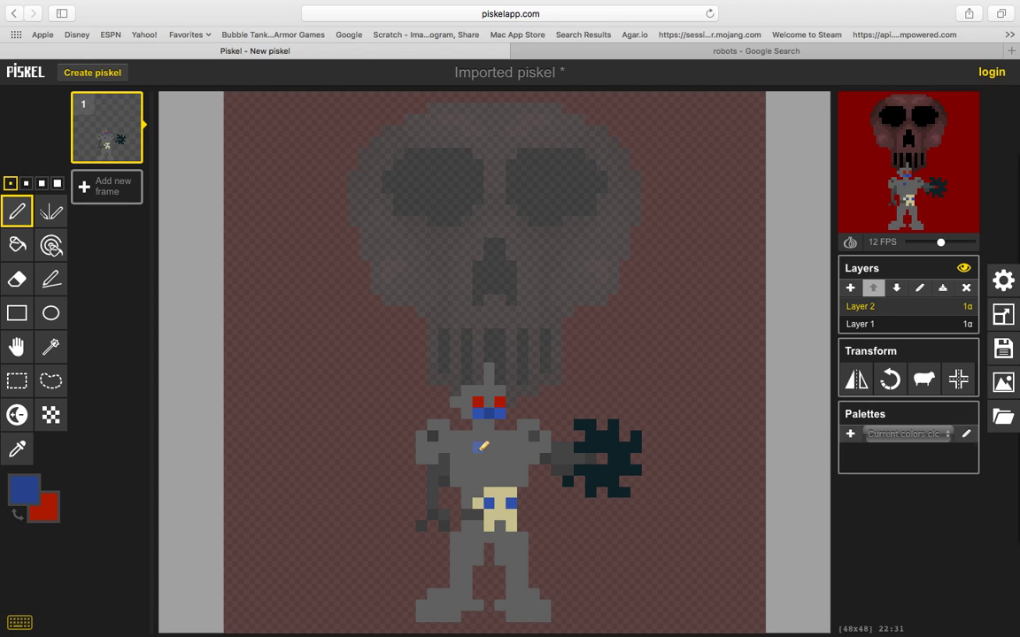
pyautogui.click(489, 446)
pyautogui.moveTo(505, 448); pyautogui.dragTo(492, 445)
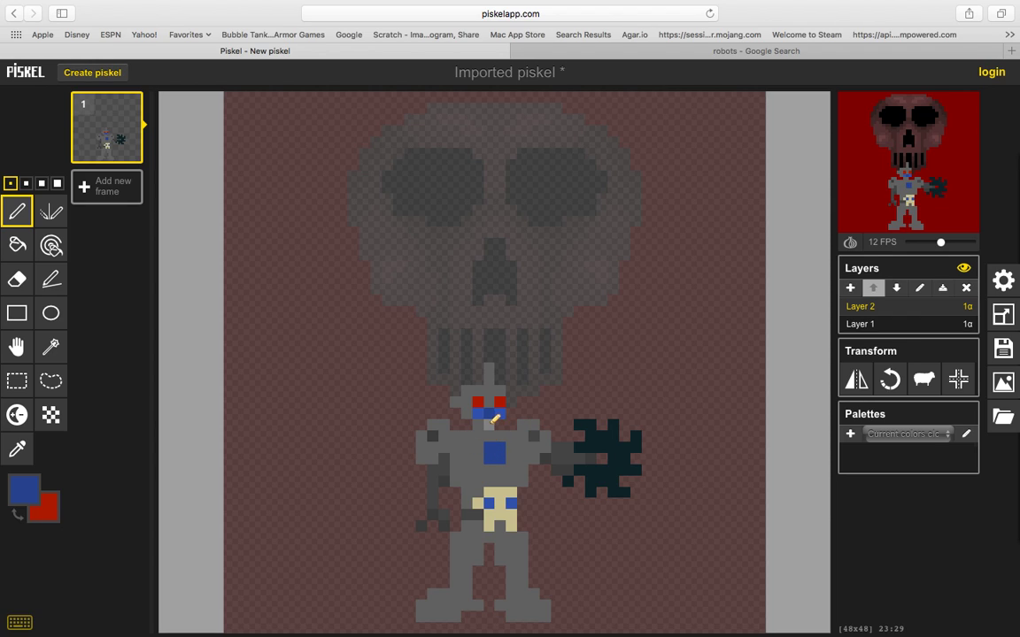
# Repaint the chest square's left column in a lighter blue and touch it up.
pyautogui.click(18, 499)
pyautogui.moveTo(138, 393); pyautogui.dragTo(129, 383)
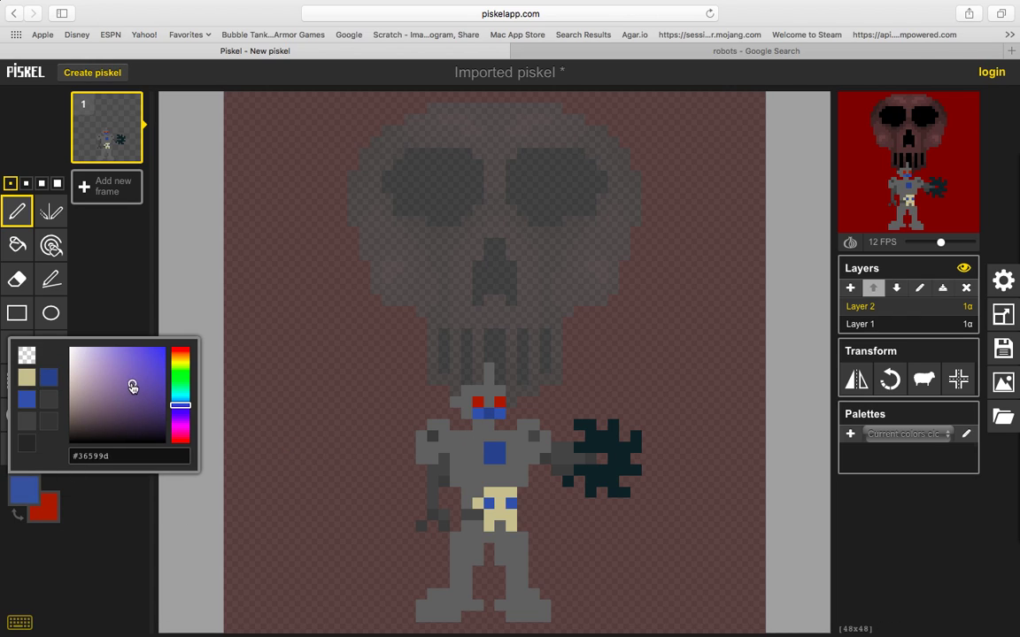
pyautogui.click(100, 545)
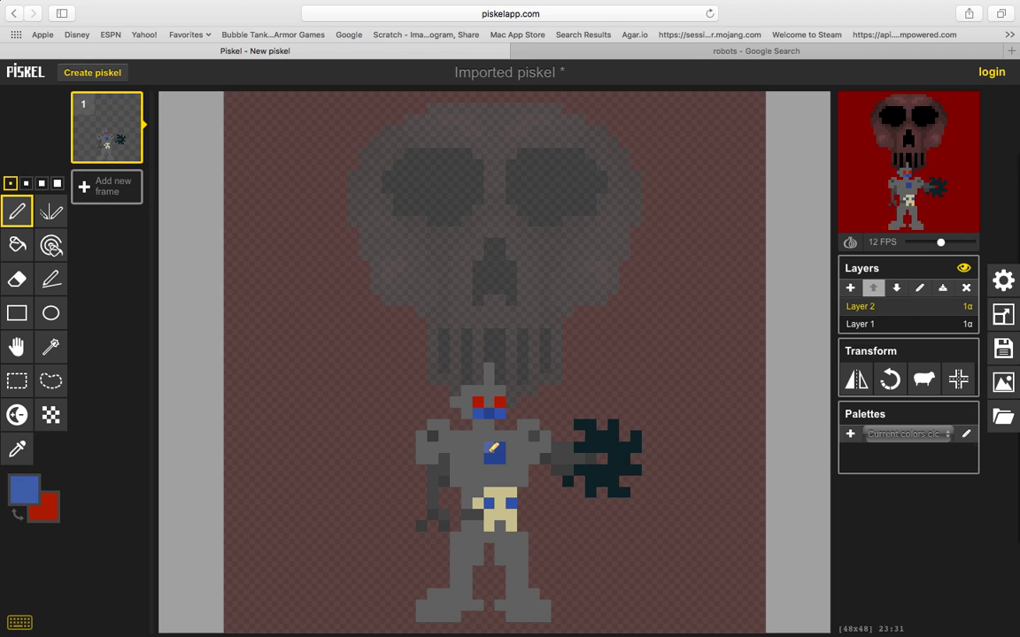
pyautogui.moveTo(490, 448); pyautogui.dragTo(497, 455)
pyautogui.click(22, 487)
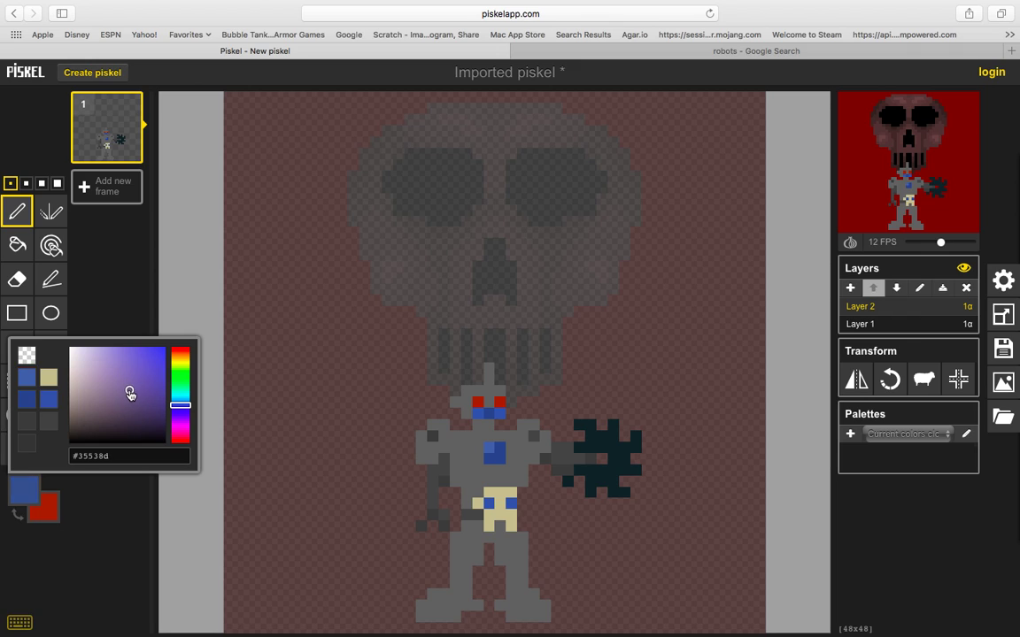
pyautogui.click(103, 537)
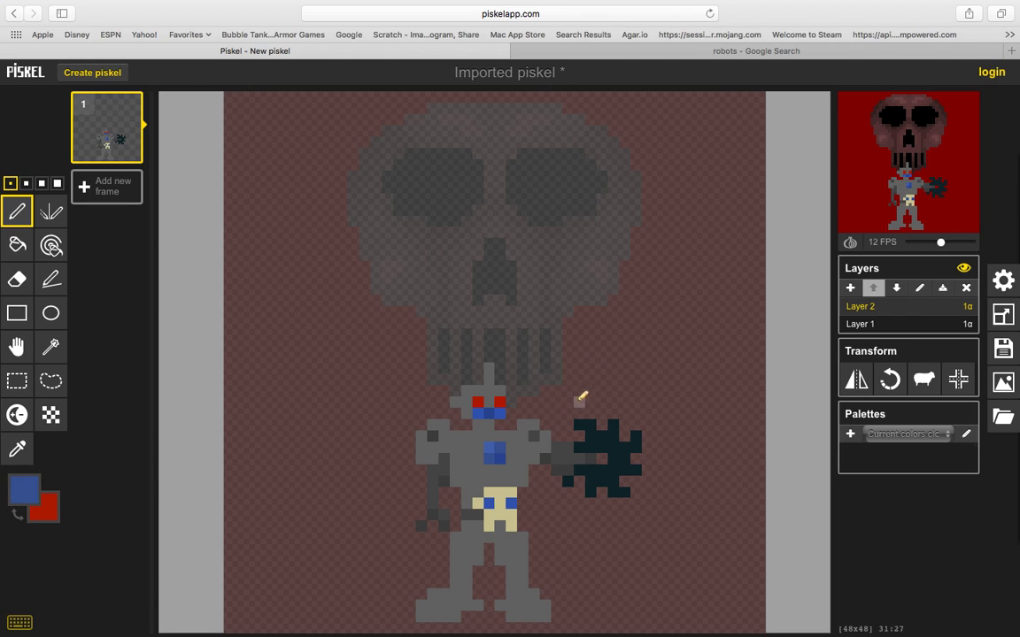
pyautogui.click(489, 444)
# Sample the body grey, darken it to #515151, and dab a pixel on the shoulder.
pyautogui.press('o')
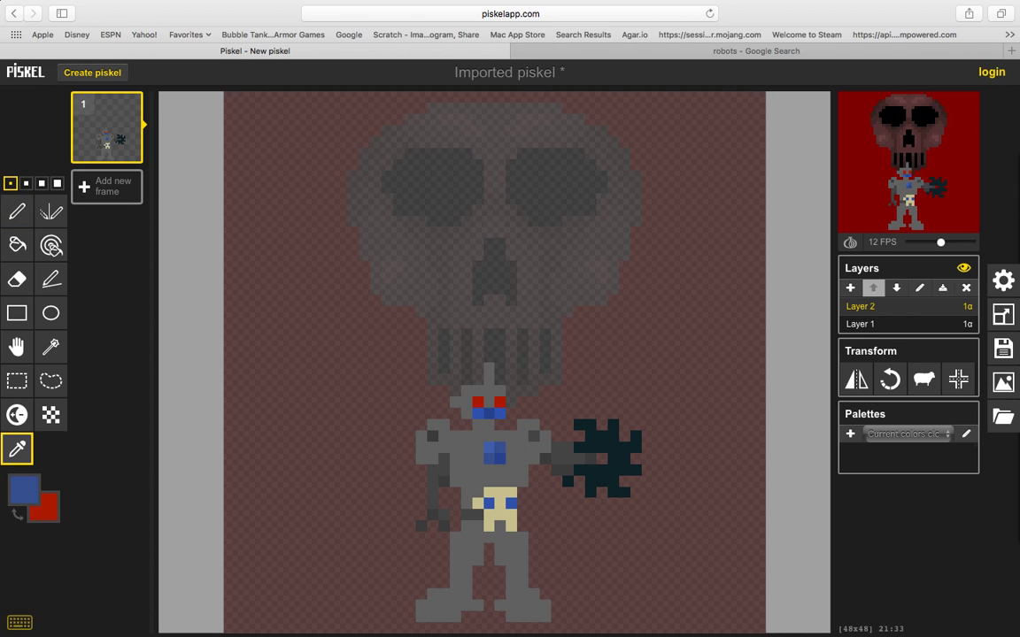
pyautogui.click(420, 403)
pyautogui.press('p')
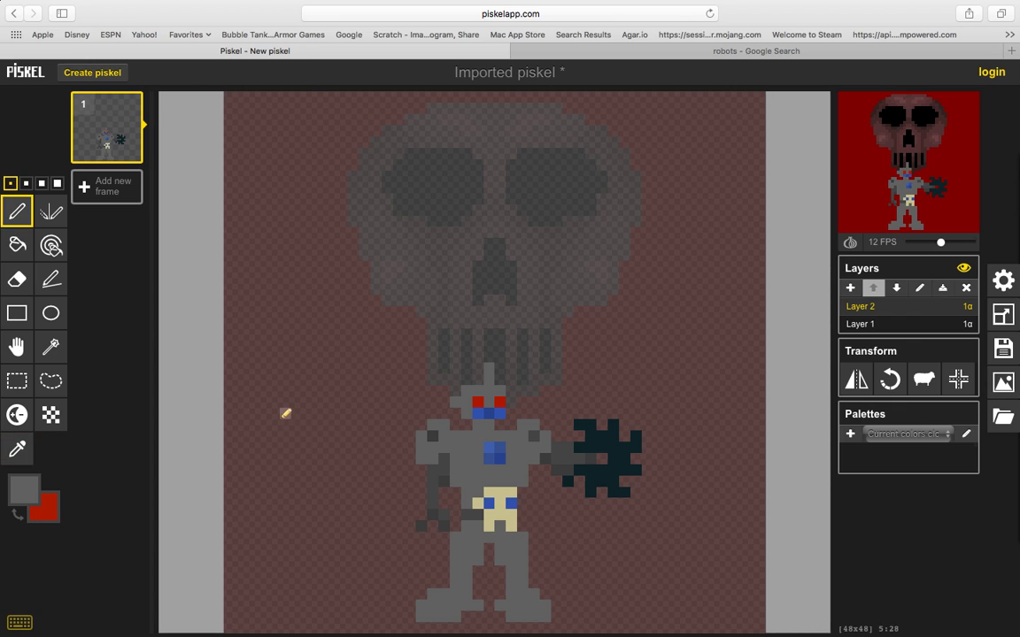
pyautogui.click(34, 482)
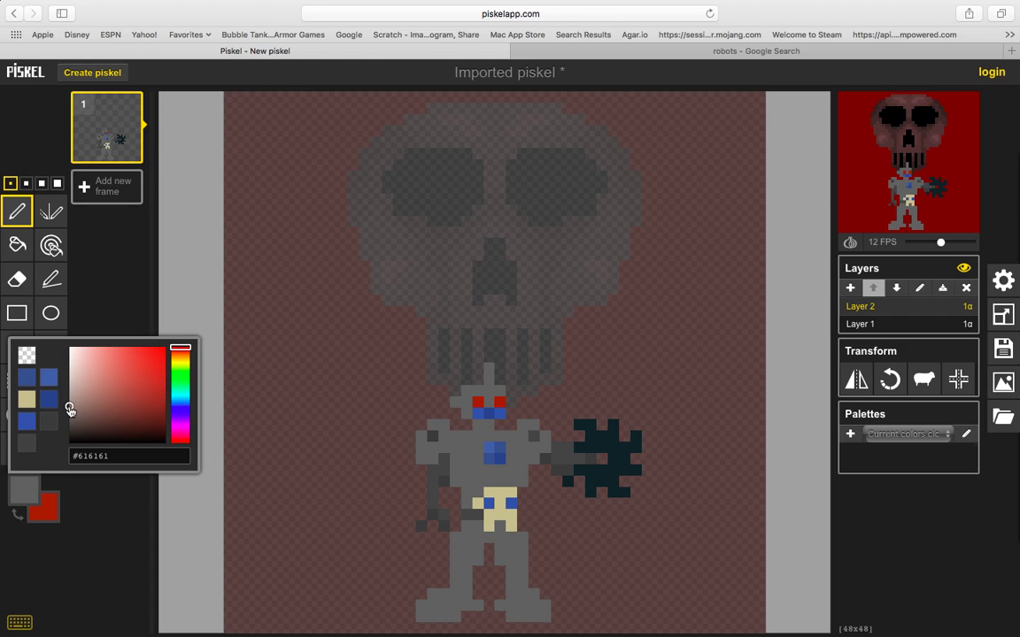
pyautogui.moveTo(70, 409); pyautogui.dragTo(68, 414)
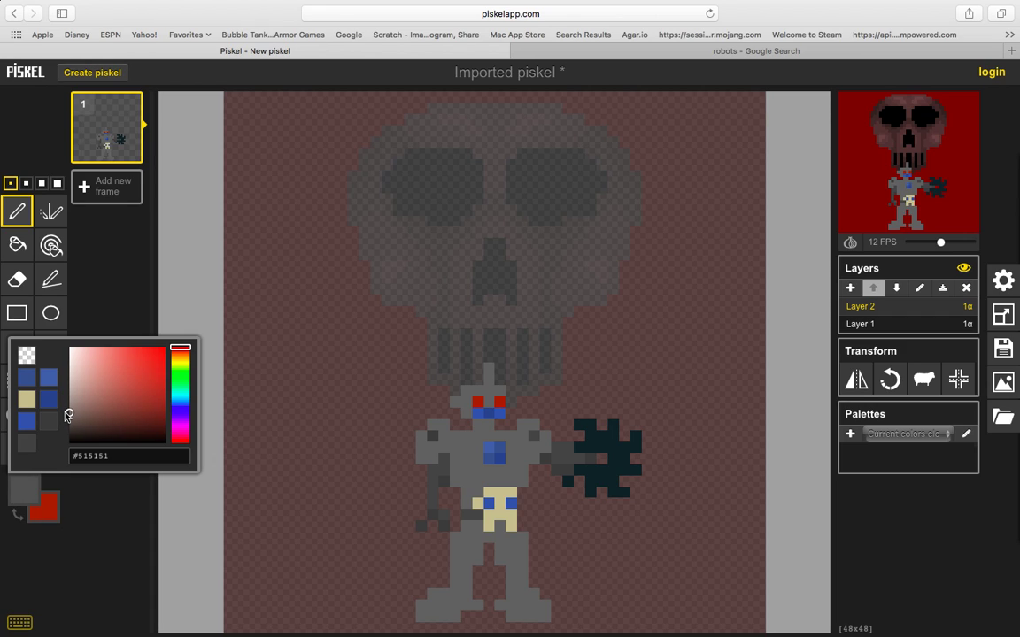
pyautogui.click(79, 481)
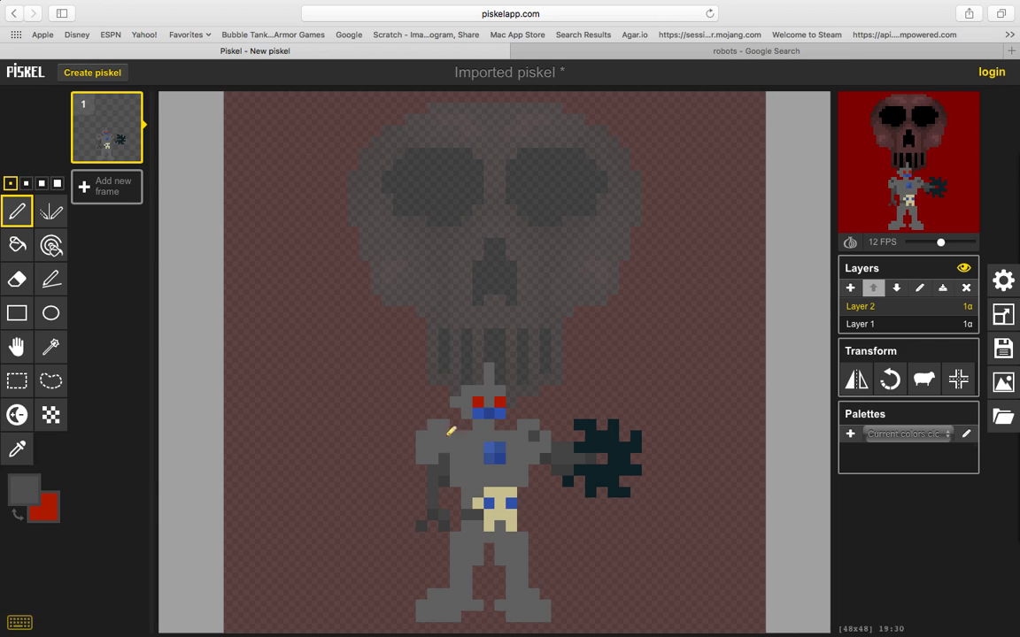
pyautogui.click(433, 435)
# Retune the drawing grey, trying #636363, and settle on dark grey #434343.
pyautogui.click(23, 487)
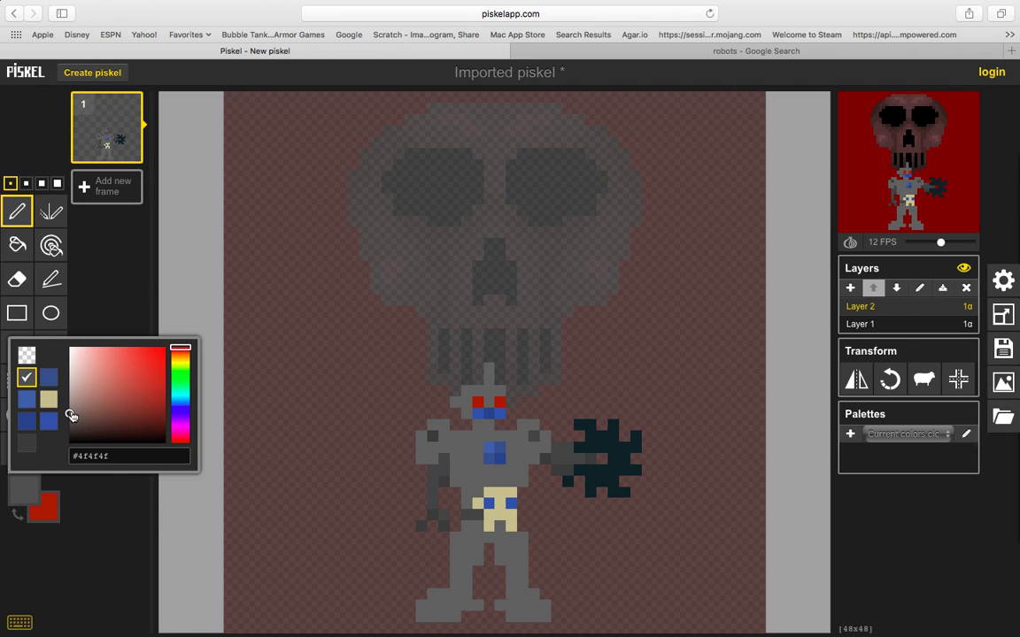
pyautogui.moveTo(69, 414); pyautogui.dragTo(69, 408)
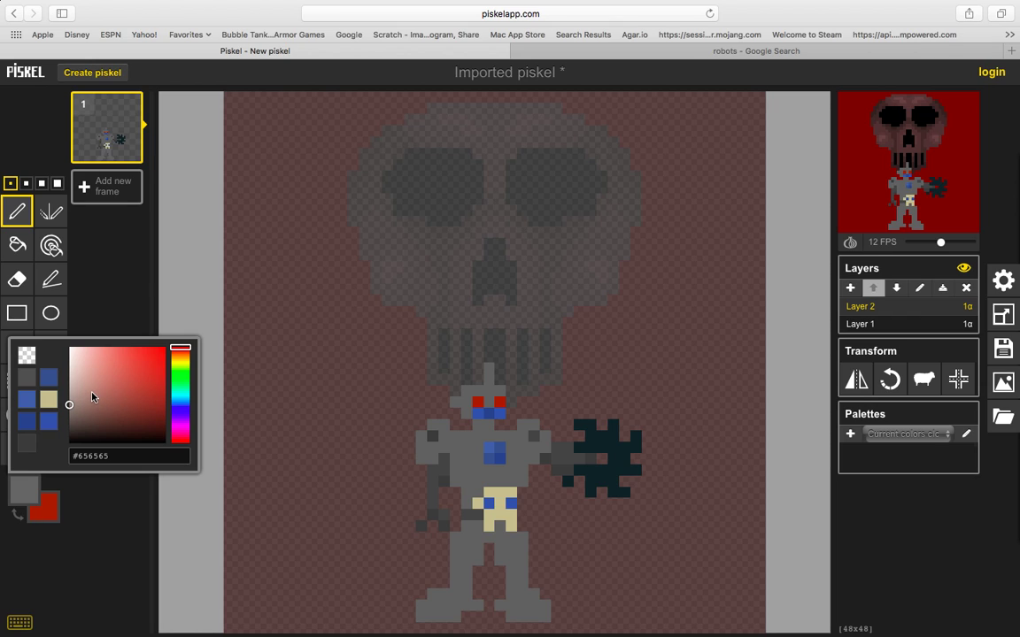
pyautogui.click(118, 523)
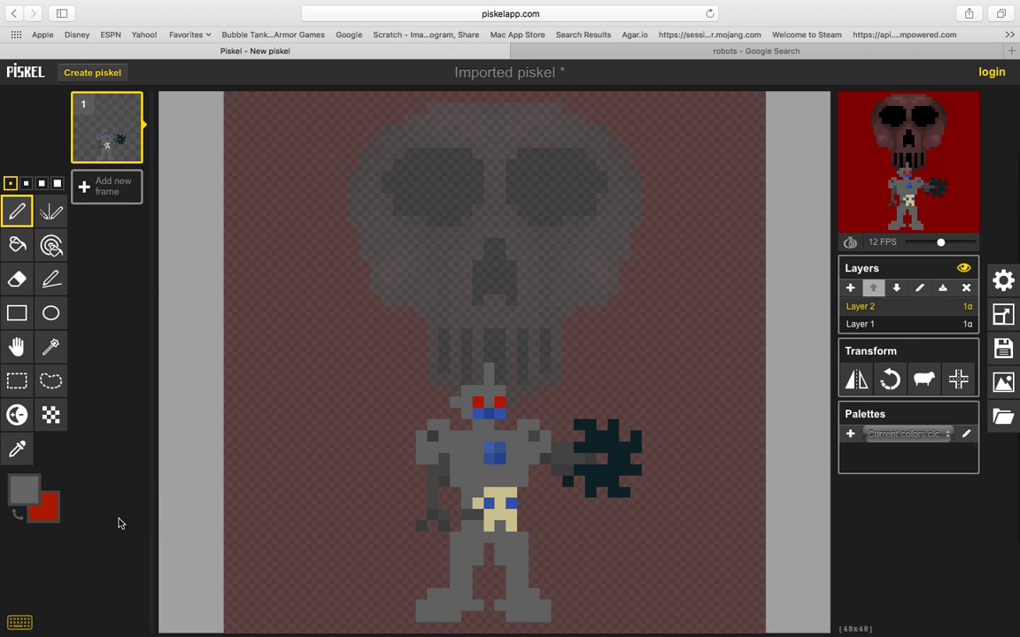
pyautogui.click(24, 488)
pyautogui.click(104, 519)
pyautogui.press('o')
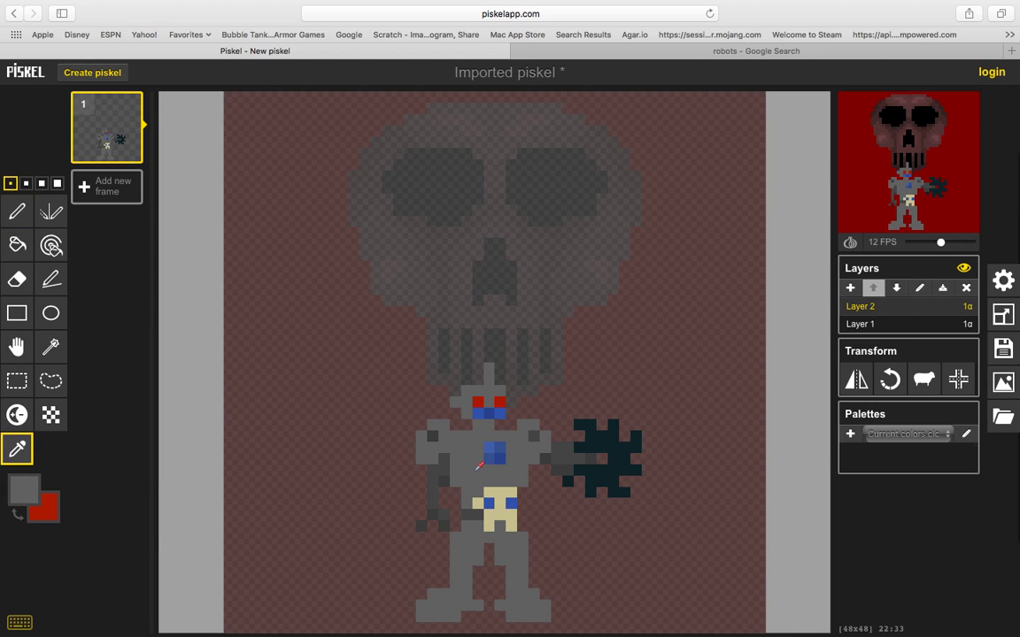
pyautogui.press('p')
pyautogui.click(24, 488)
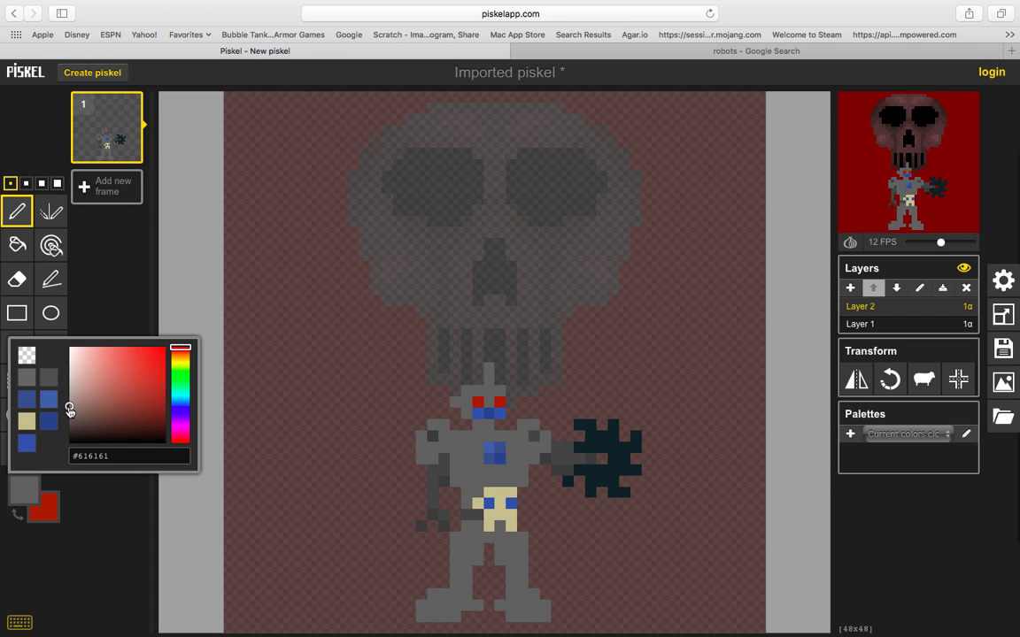
pyautogui.moveTo(69, 410); pyautogui.dragTo(69, 420)
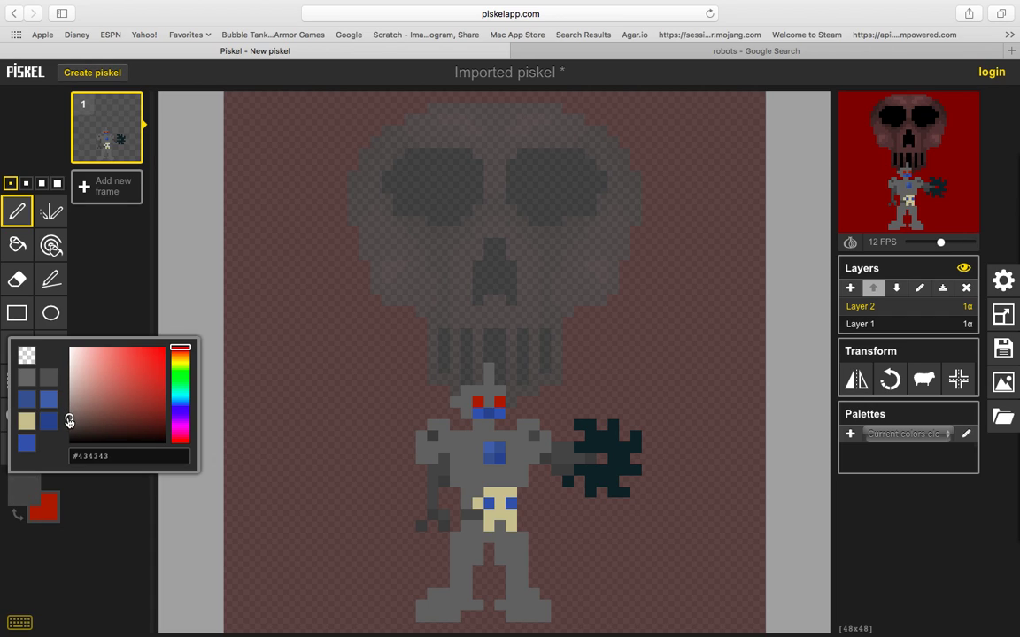
pyautogui.click(91, 506)
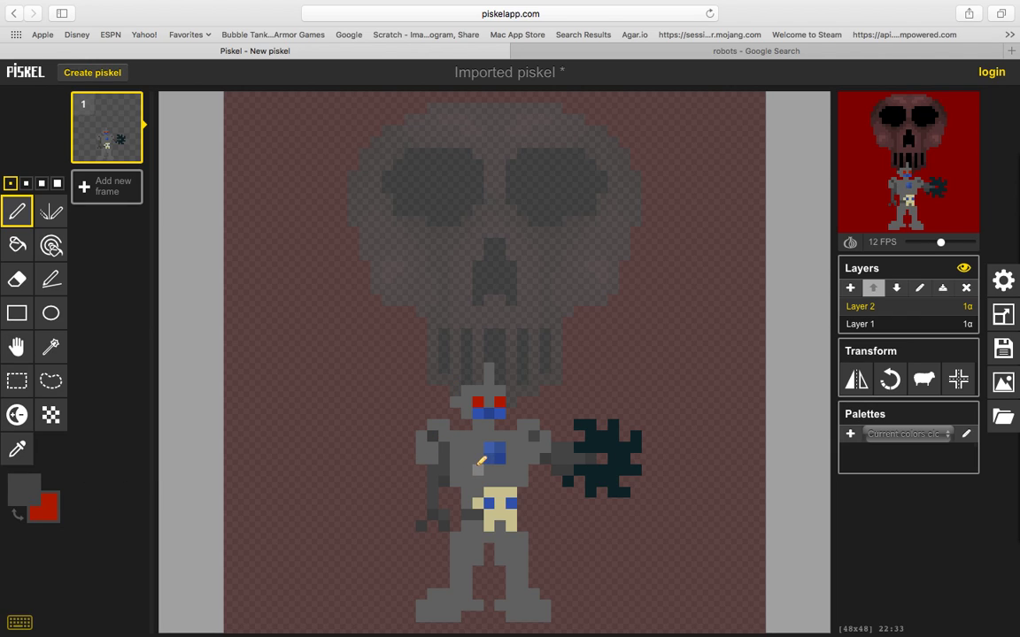
# Set the drawing grey to #515151 and darken two chest pixels left of the blue gem.
pyautogui.click(36, 488)
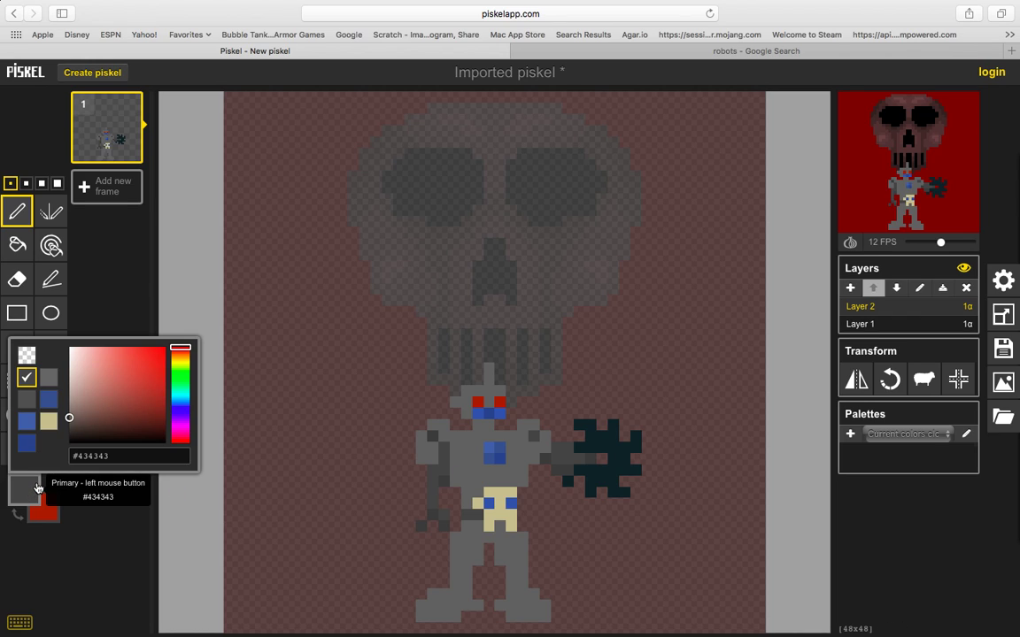
pyautogui.click(72, 417)
pyautogui.moveTo(71, 417); pyautogui.dragTo(70, 416)
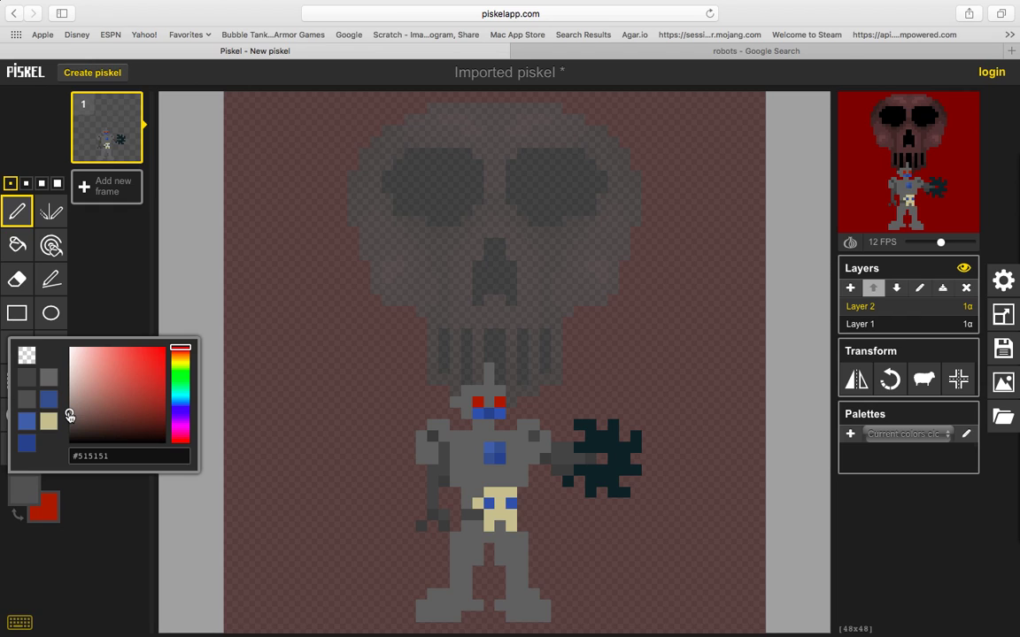
pyautogui.click(73, 536)
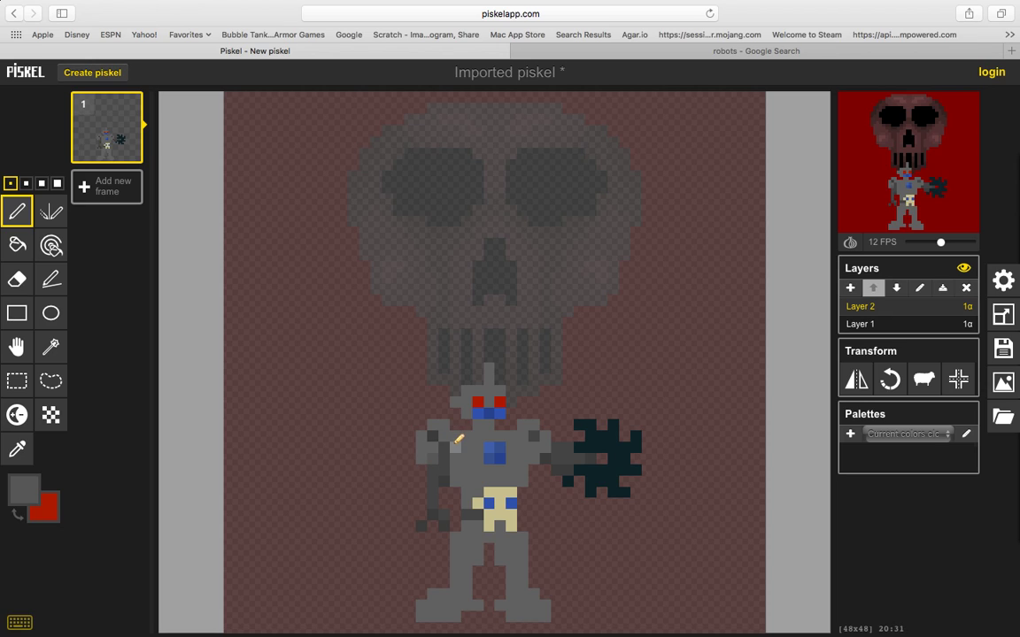
pyautogui.moveTo(466, 454); pyautogui.dragTo(485, 456)
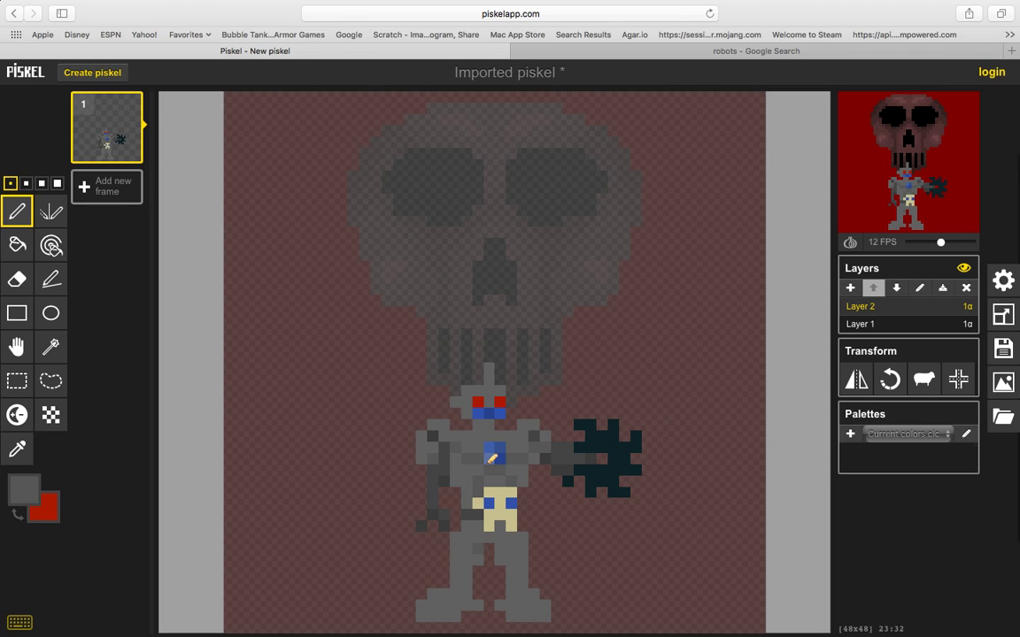
# Sample the claw's dark teal, trial-recolour the robot's dark grey to teal, then undo it.
pyautogui.press('o')
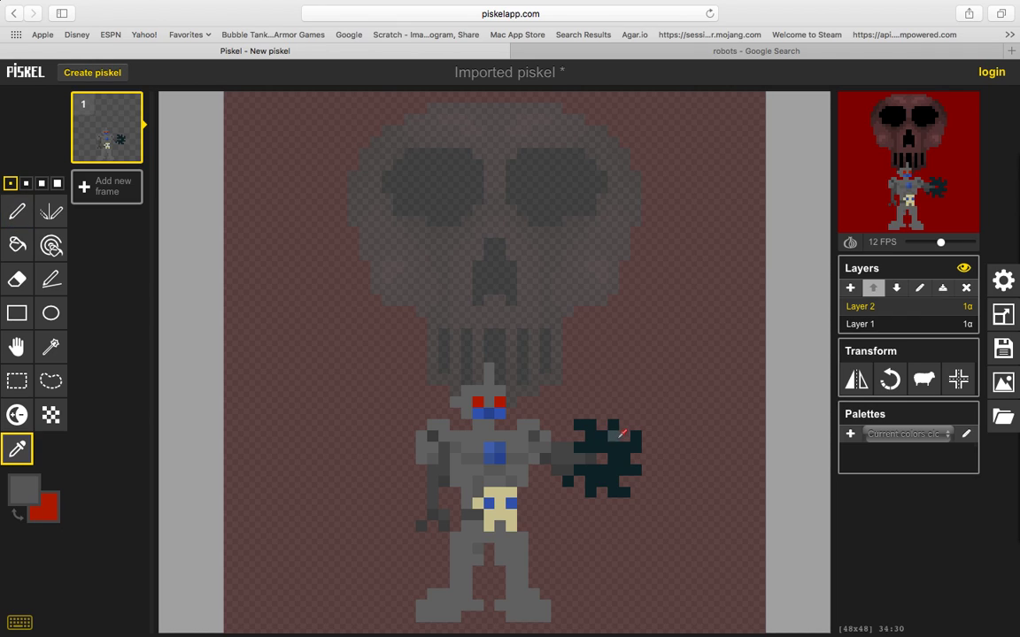
pyautogui.click(606, 435)
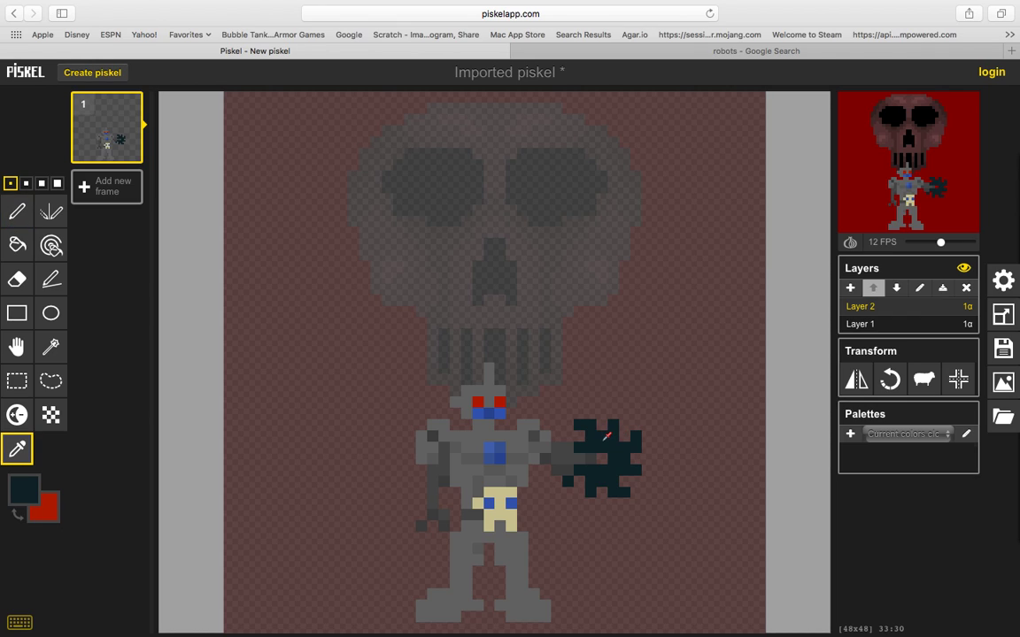
pyautogui.click(50, 245)
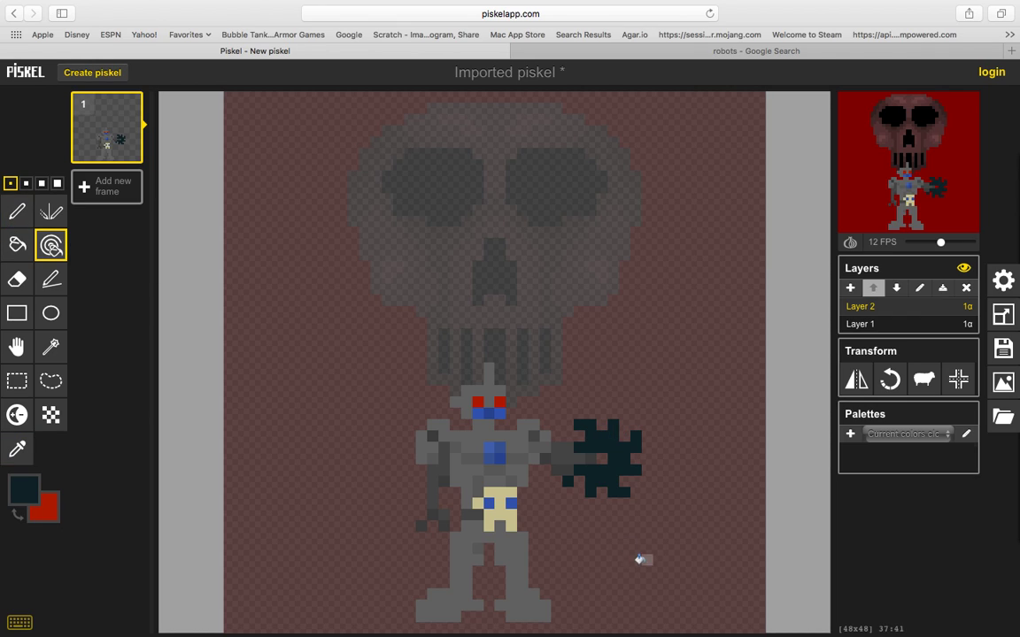
pyautogui.click(519, 454)
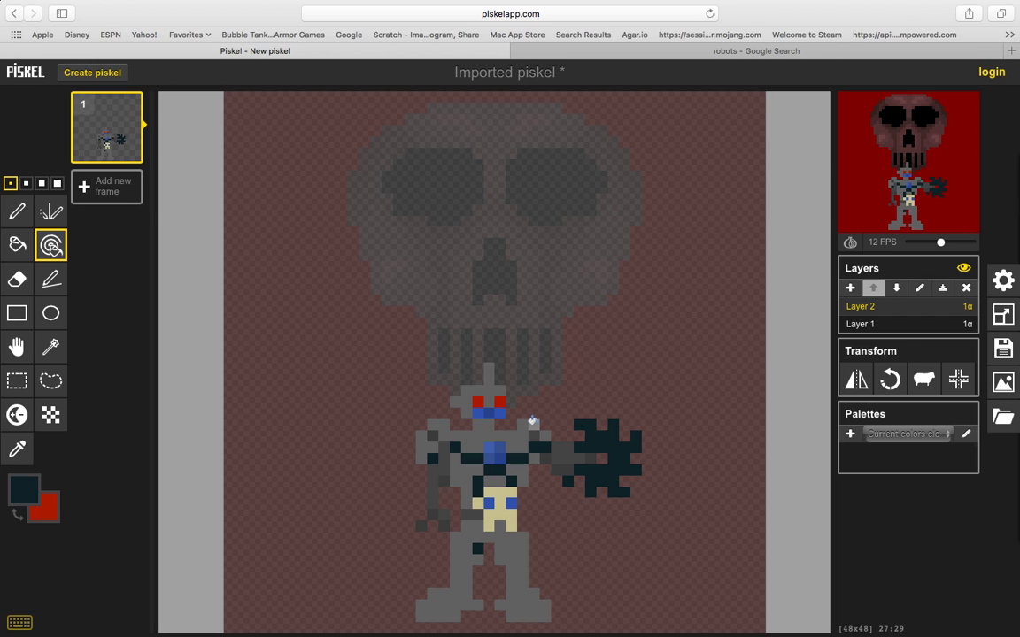
pyautogui.hotkey('ctrl', 'z')
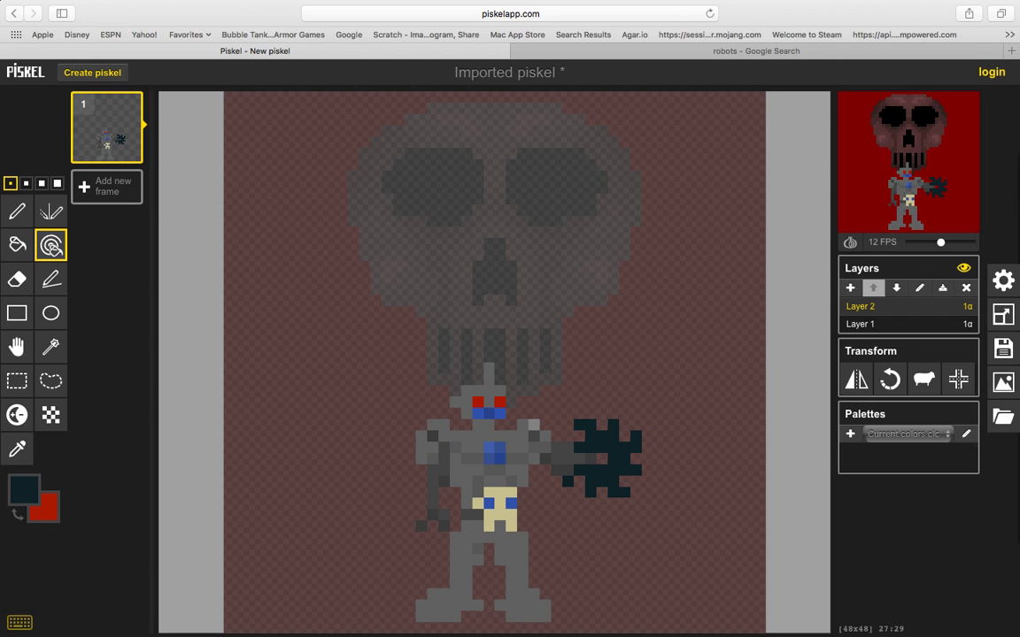
# Try a single teal pixel on the robot's leg, then undo it.
pyautogui.press('p')
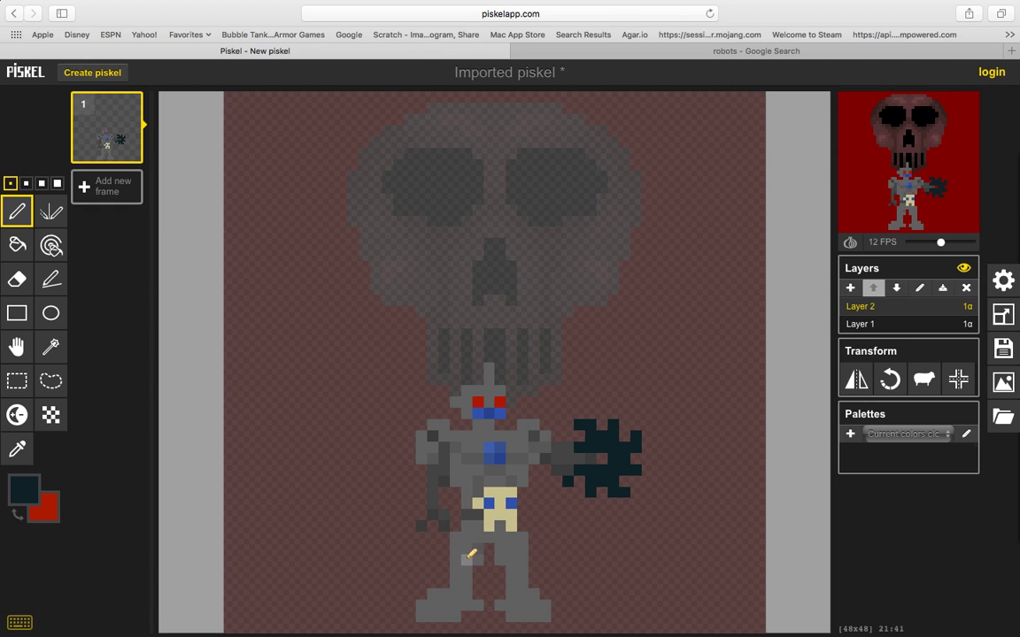
pyautogui.click(466, 558)
pyautogui.hotkey('ctrl', 'z')
# Sample grey from the robot's body and lighten it to a mid grey.
pyautogui.press('o')
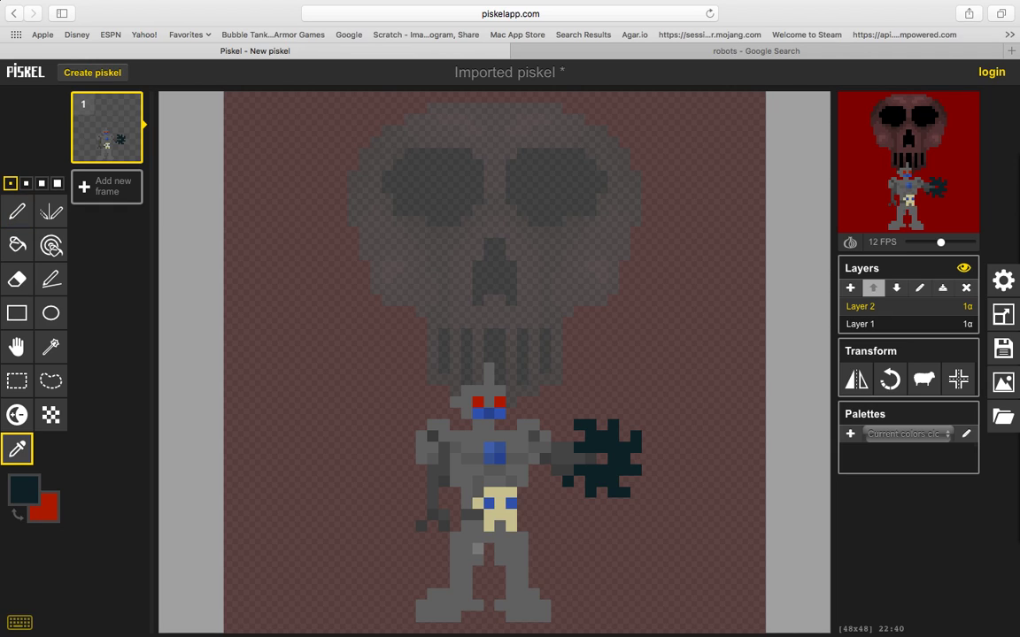
pyautogui.click(430, 493)
pyautogui.press('p')
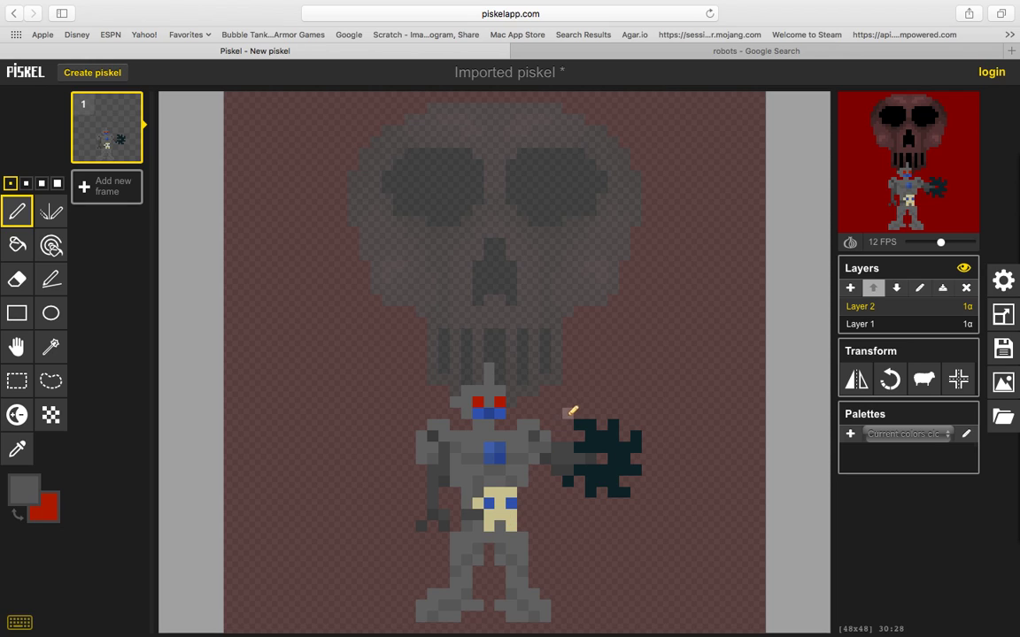
pyautogui.press('alt')
pyautogui.click(24, 488)
pyautogui.moveTo(76, 416); pyautogui.dragTo(69, 403)
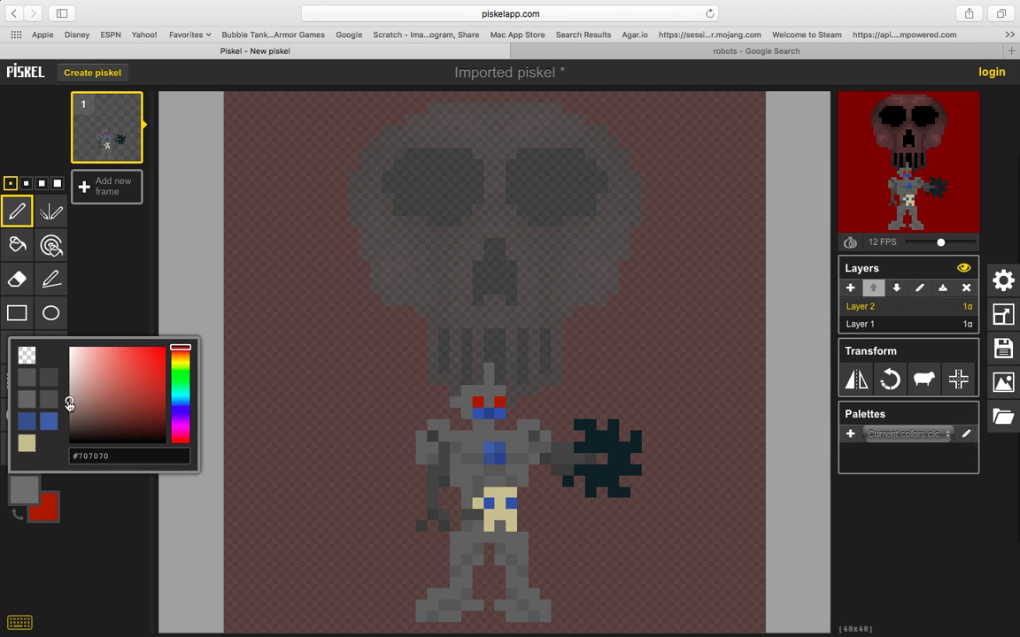
pyautogui.moveTo(69, 404); pyautogui.dragTo(69, 401)
pyautogui.click(94, 474)
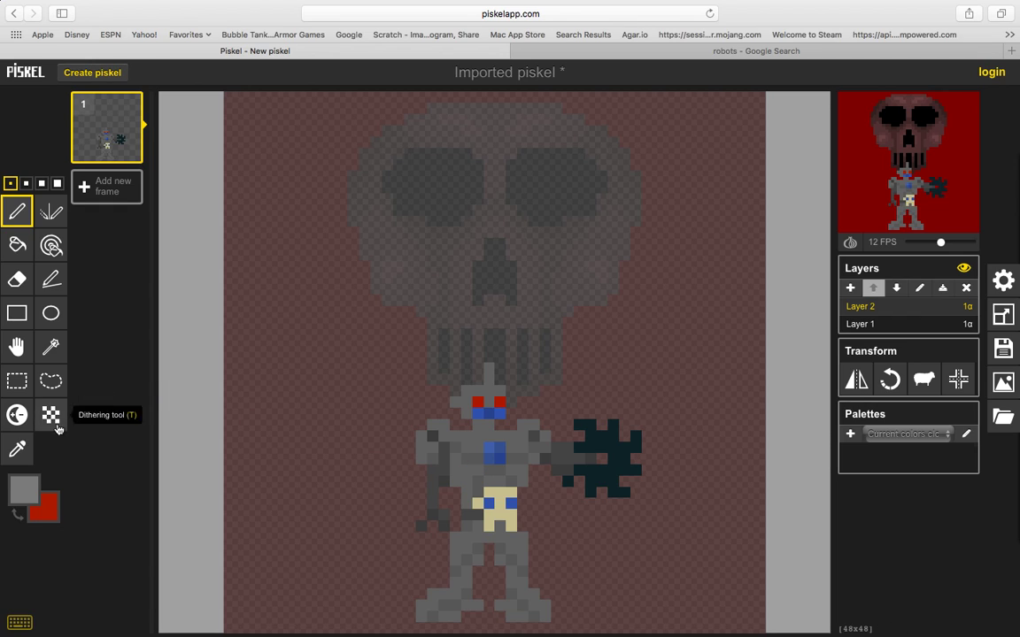
# Fine-tune the grey shade, then paint lighter pixels on the torso and foot edge.
pyautogui.click(23, 486)
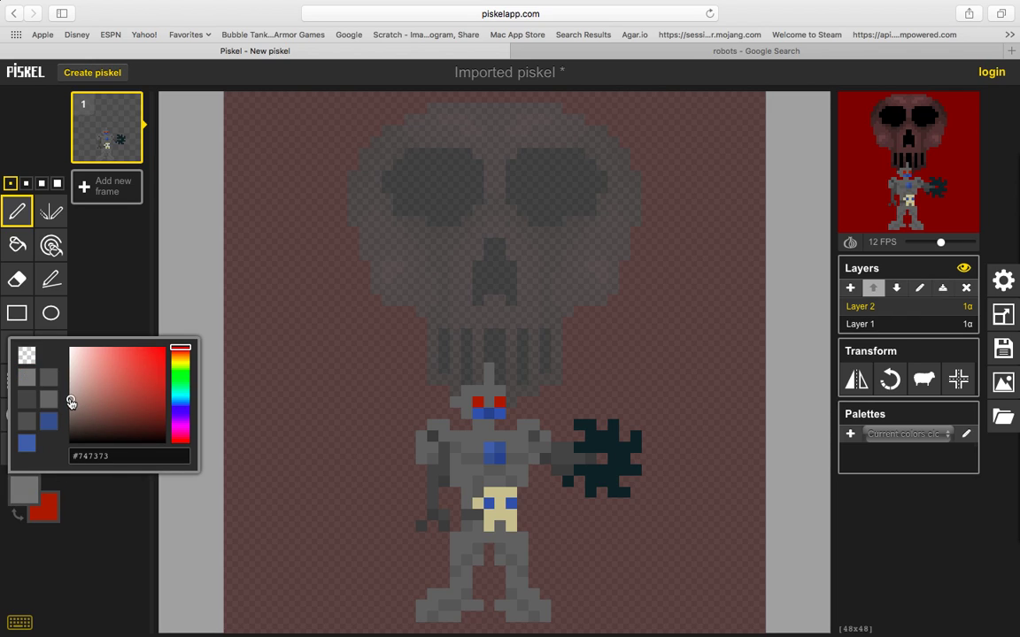
pyautogui.moveTo(69, 402); pyautogui.dragTo(68, 406)
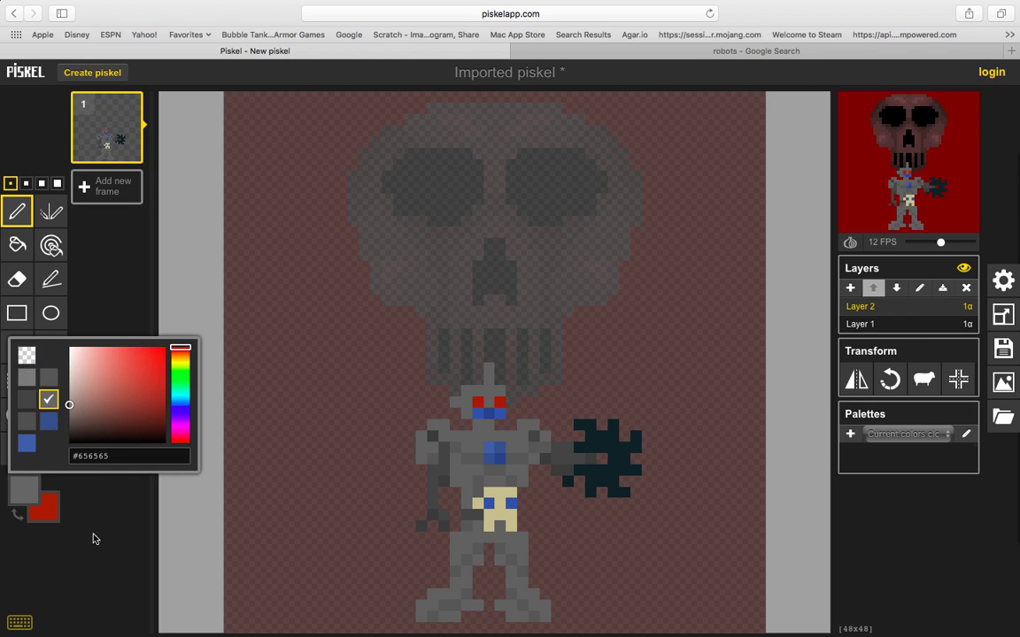
pyautogui.click(87, 485)
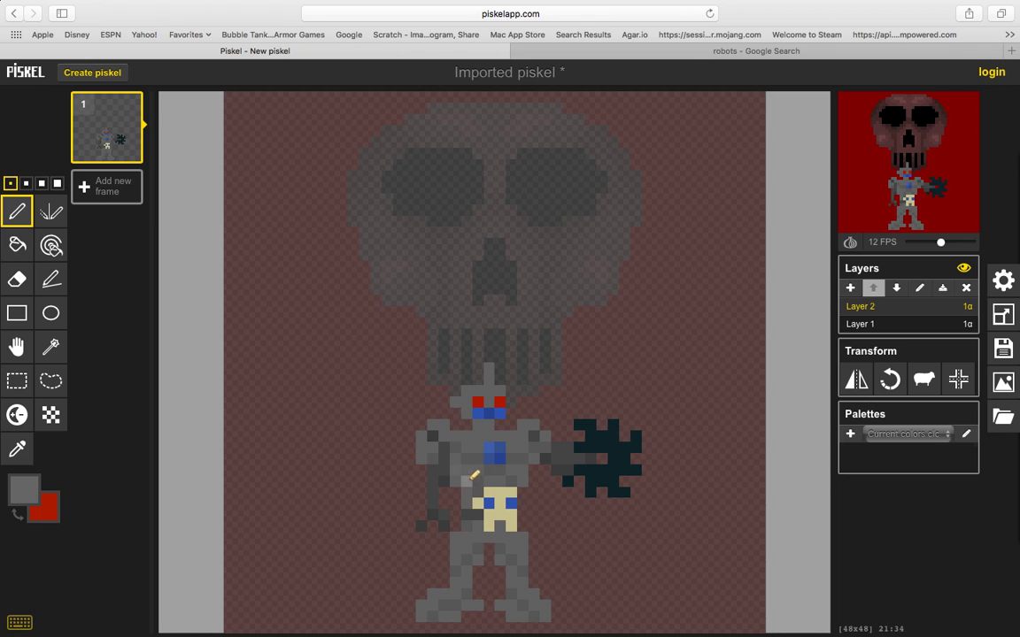
pyautogui.click(27, 497)
pyautogui.click(69, 404)
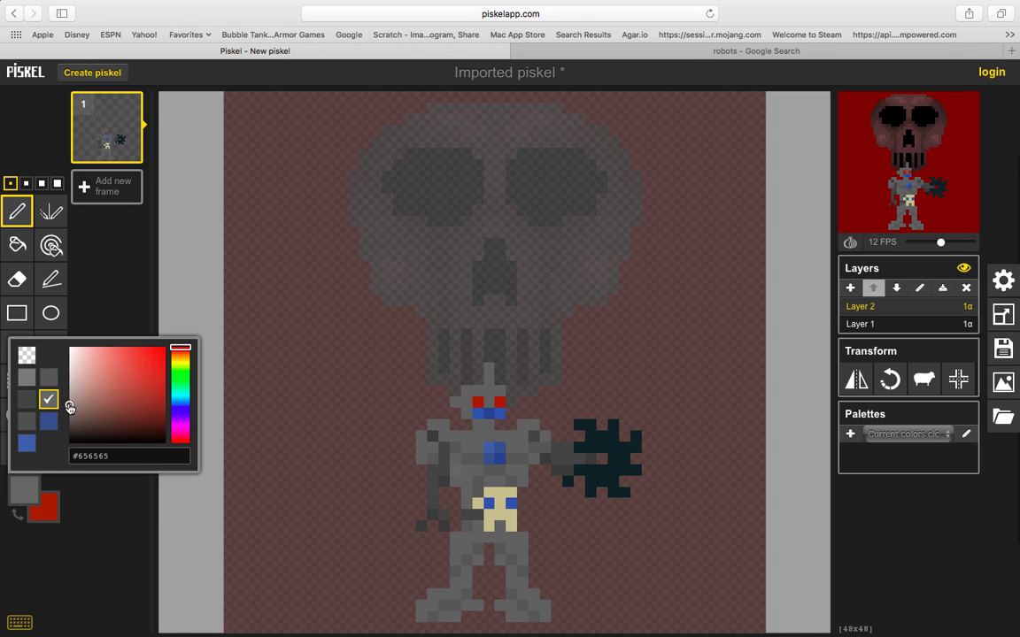
pyautogui.click(104, 511)
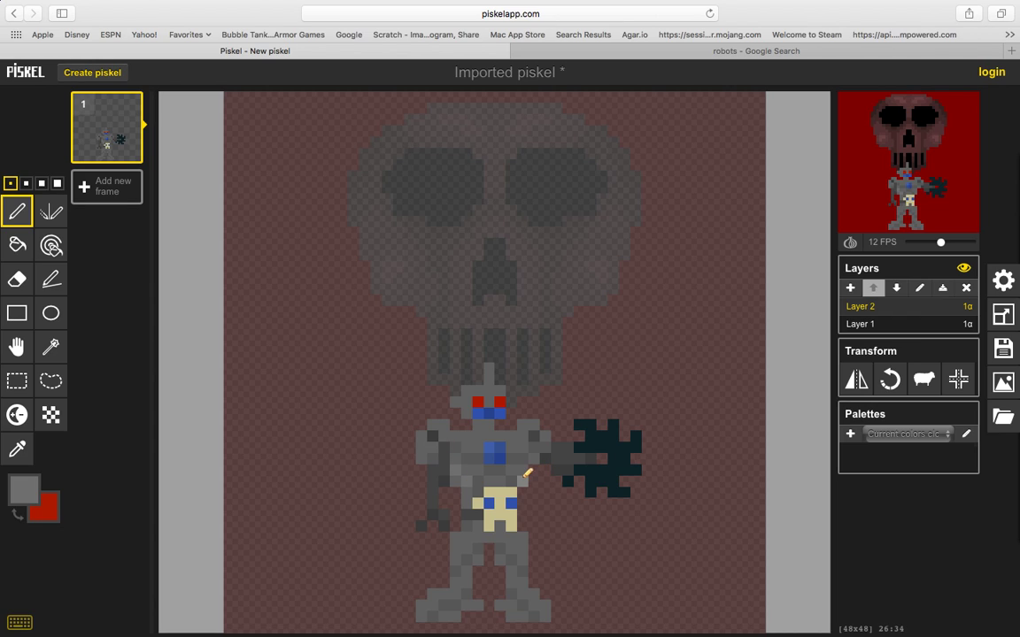
pyautogui.click(511, 469)
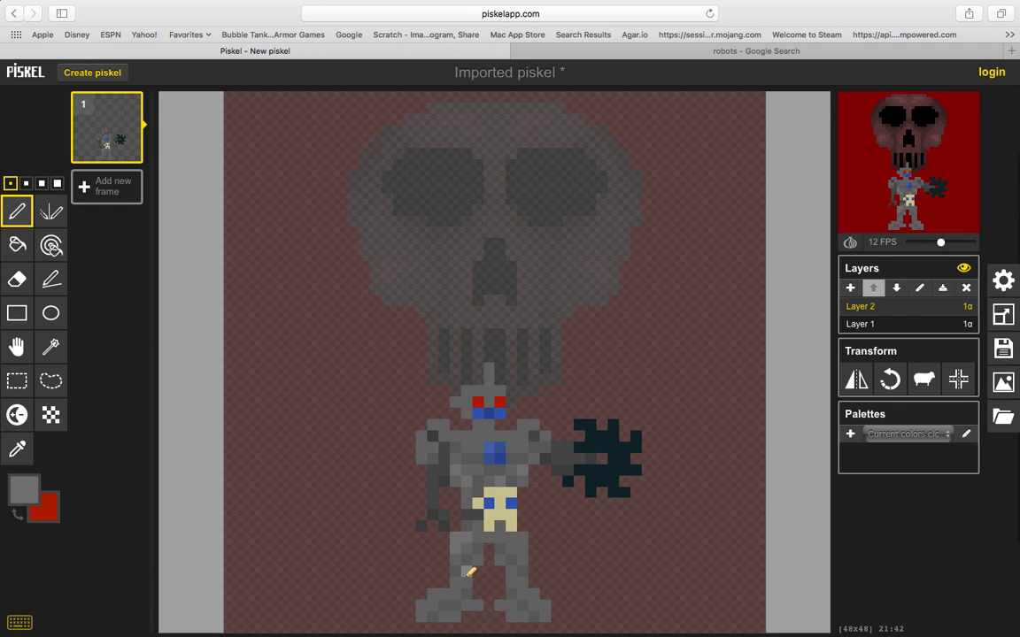
pyautogui.click(421, 604)
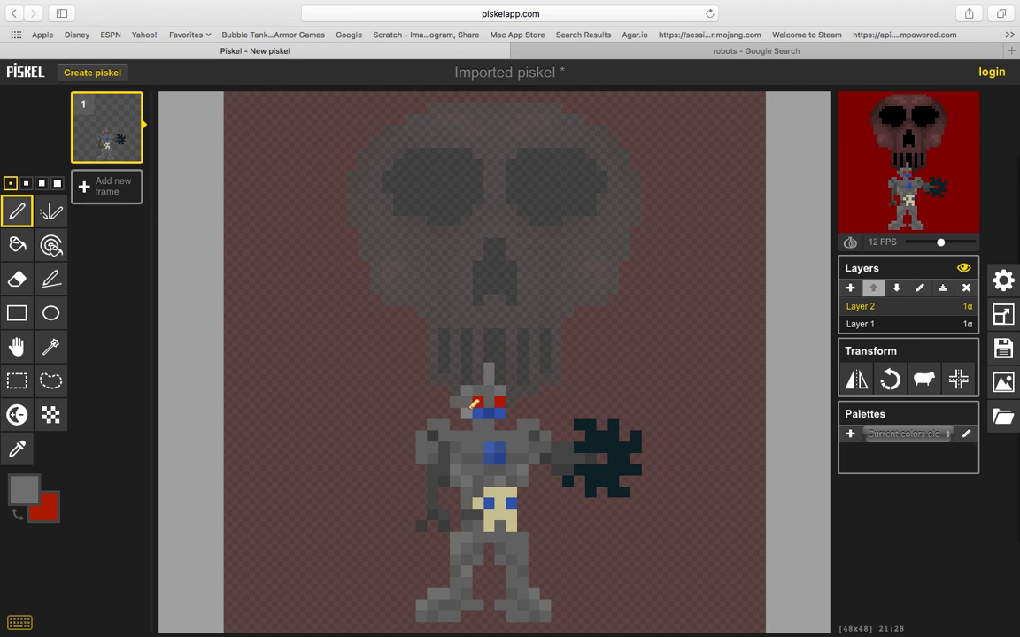
# Place a grey pixel beside the robot's leg, then undo the stray pixel.
pyautogui.press('o')
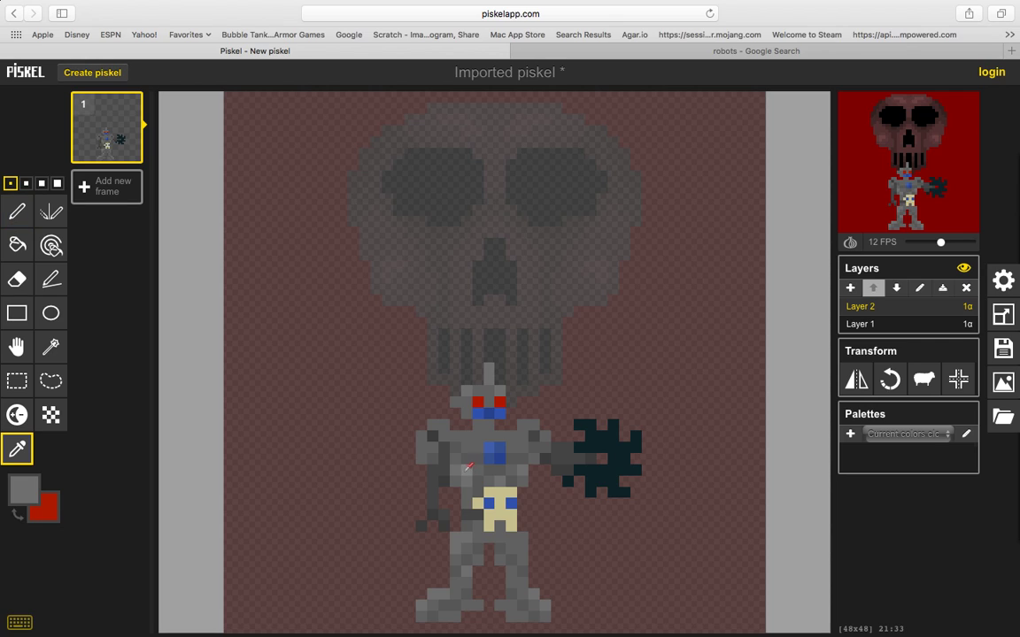
pyautogui.press('p')
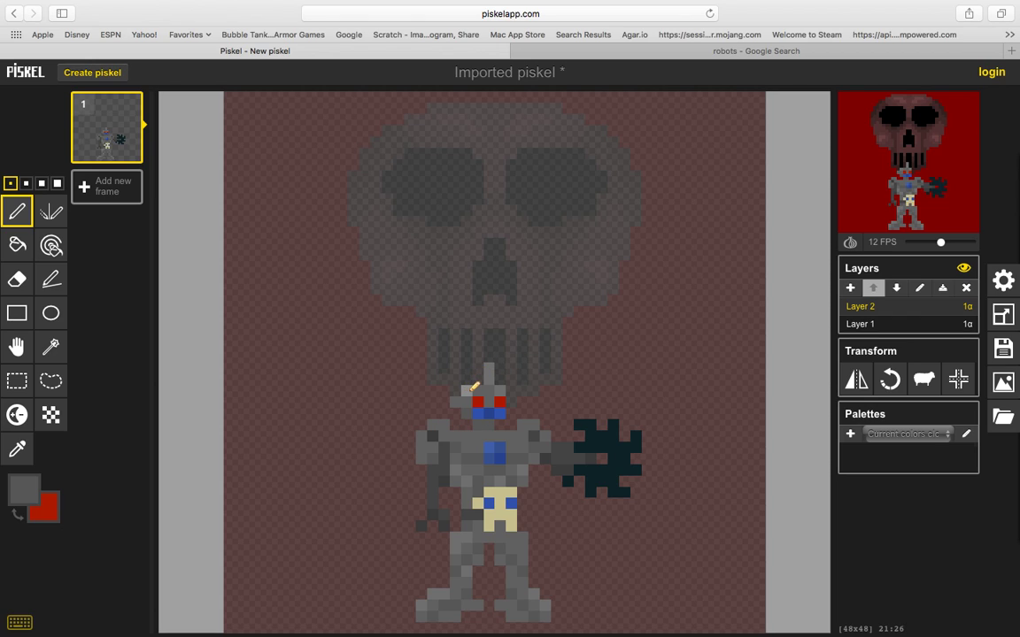
pyautogui.press('o')
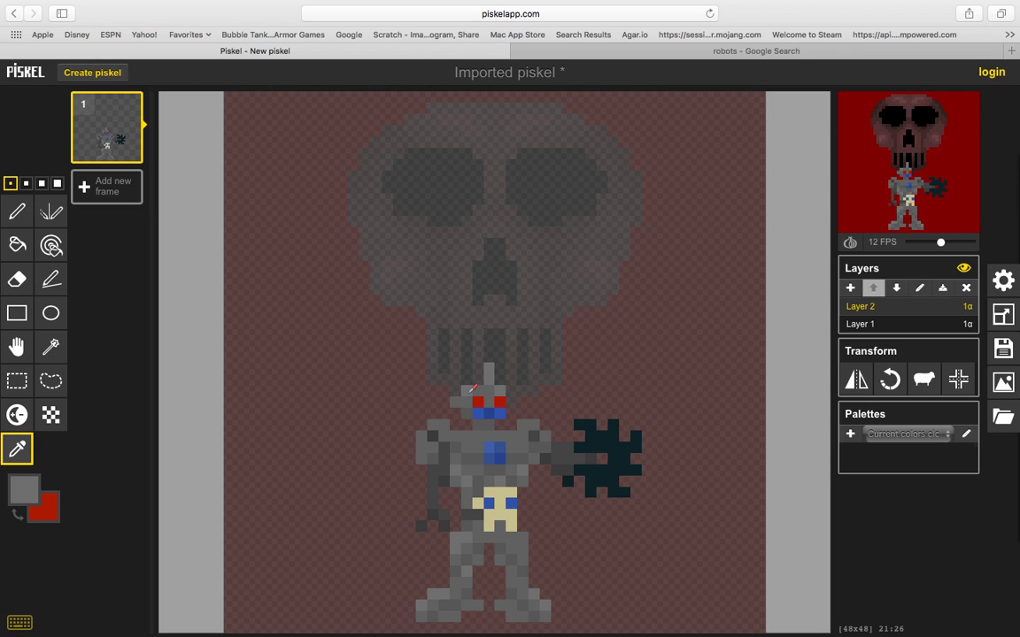
pyautogui.press('p')
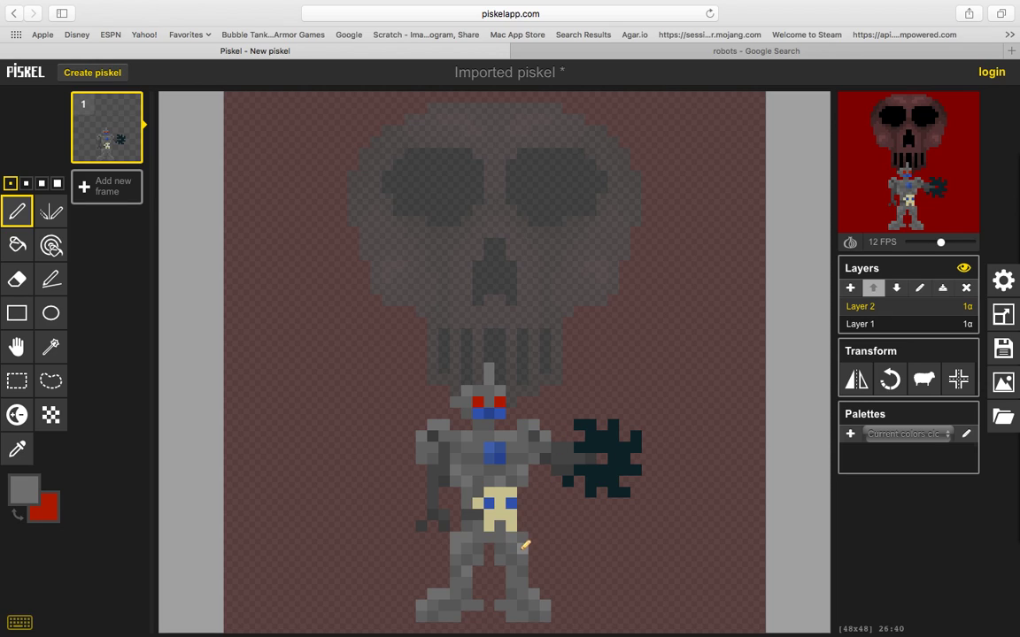
pyautogui.click(568, 536)
pyautogui.hotkey('ctrl', 'z')
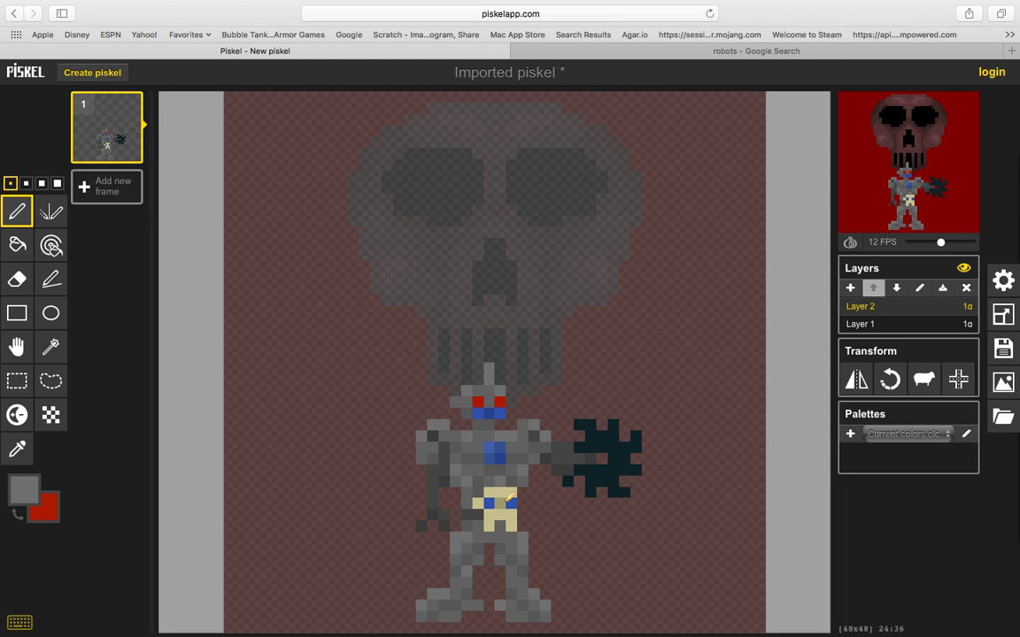
# Sample the claw's dark teal, lighten it slightly, and paint teal highlights inside the claw.
pyautogui.press('o')
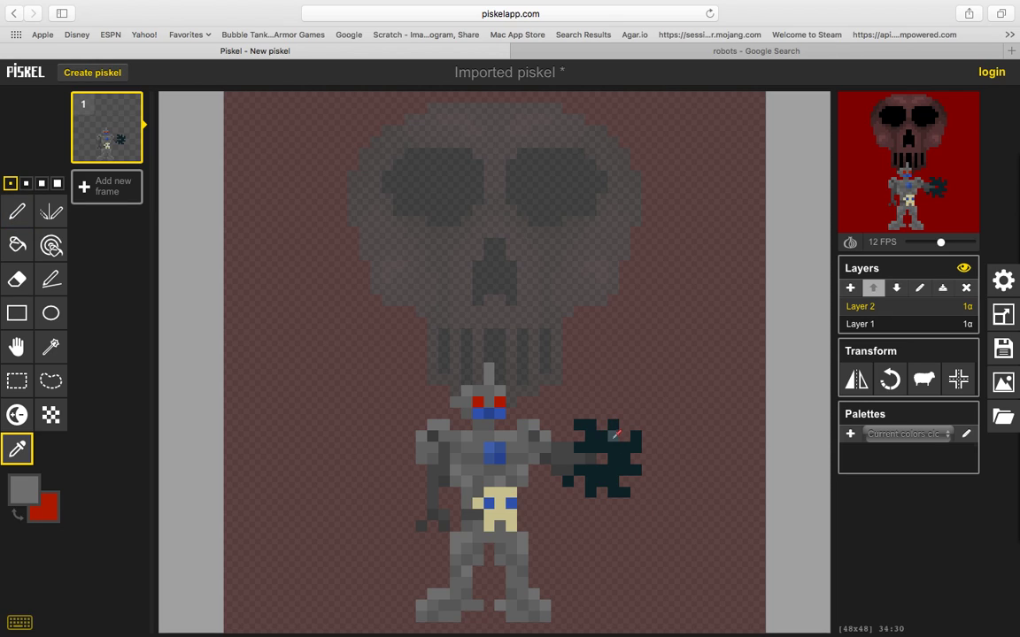
pyautogui.click(600, 441)
pyautogui.press('p')
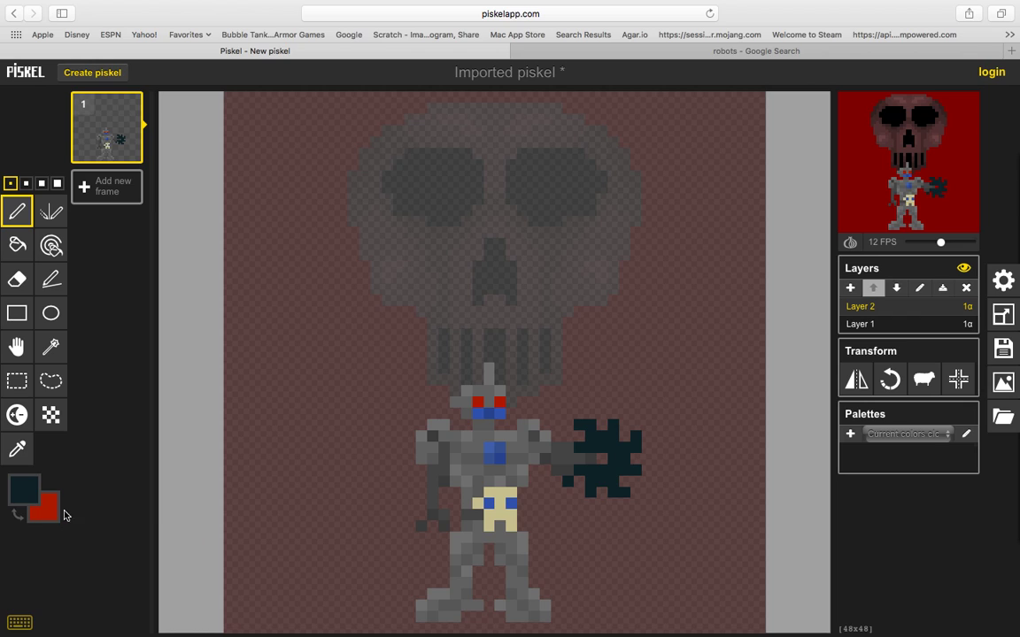
pyautogui.click(27, 488)
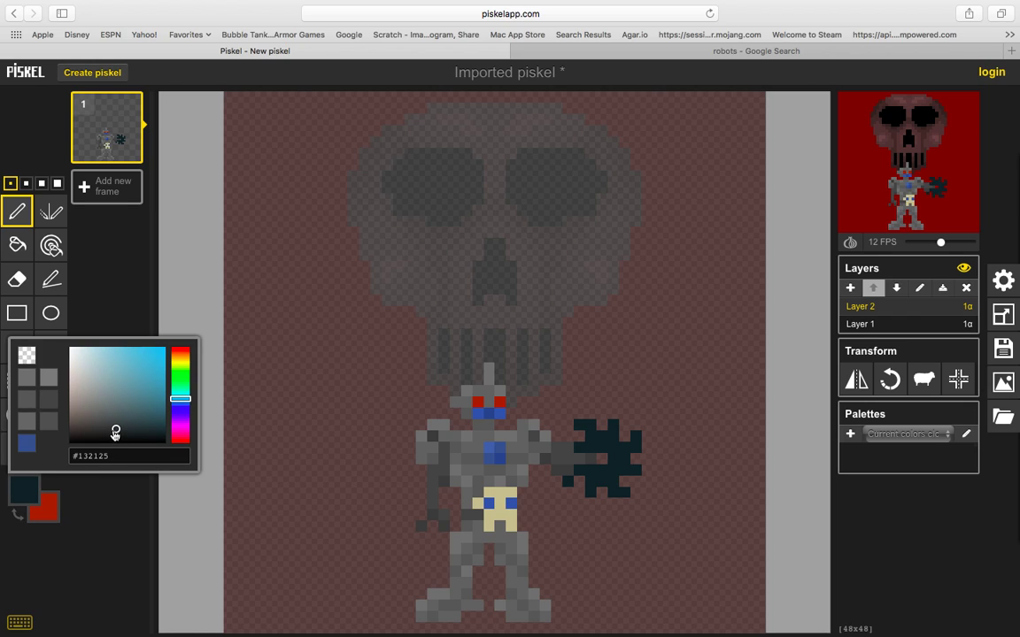
pyautogui.moveTo(115, 428); pyautogui.dragTo(115, 426)
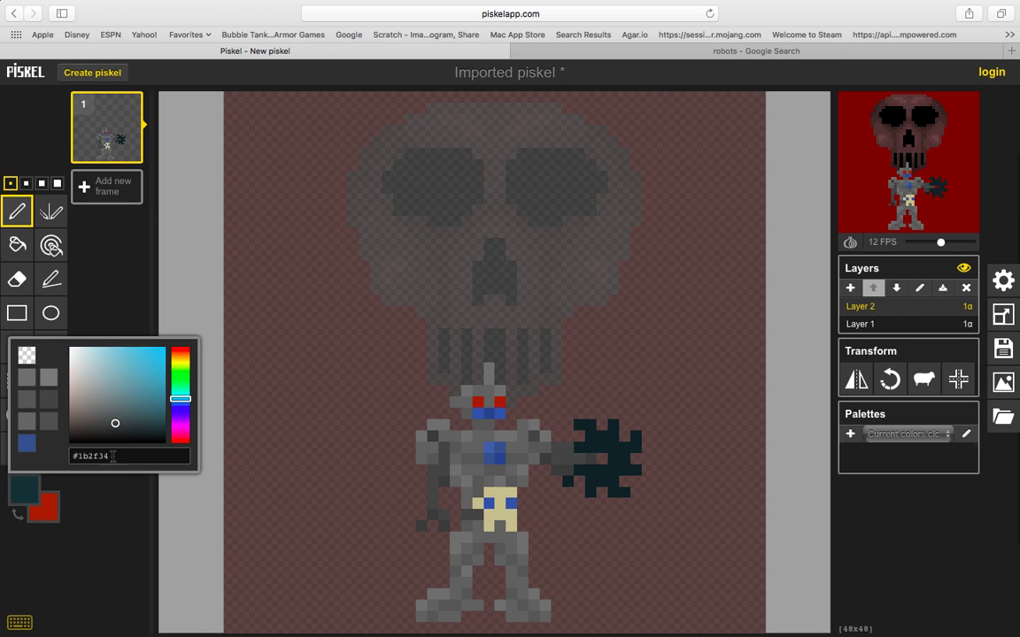
pyautogui.click(92, 447)
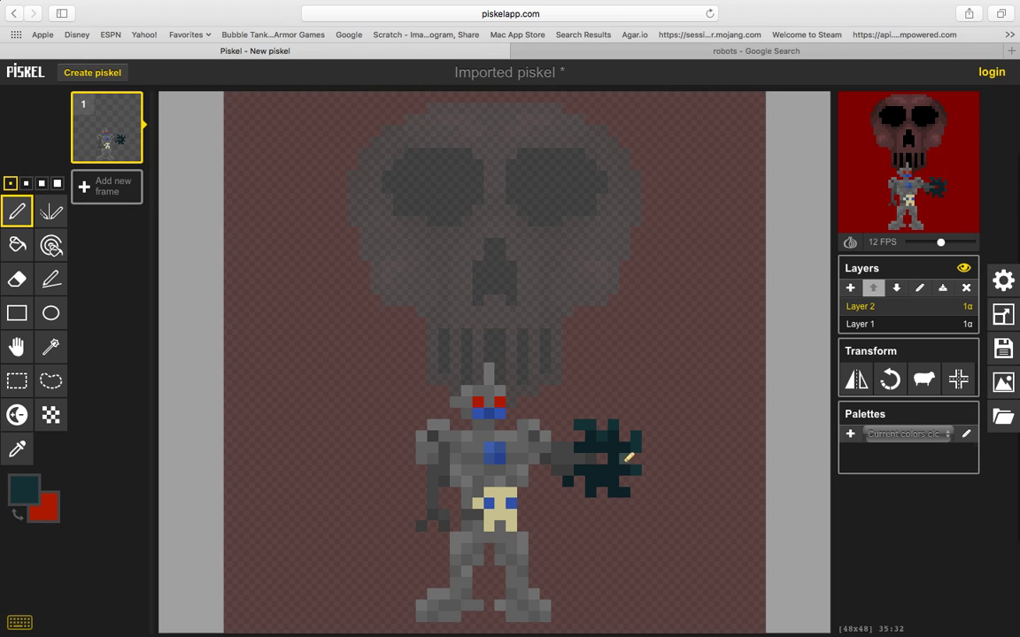
pyautogui.moveTo(609, 441); pyautogui.dragTo(599, 435)
# Darken the teal drawing colour from #132125 to #0e191c.
pyautogui.press('o')
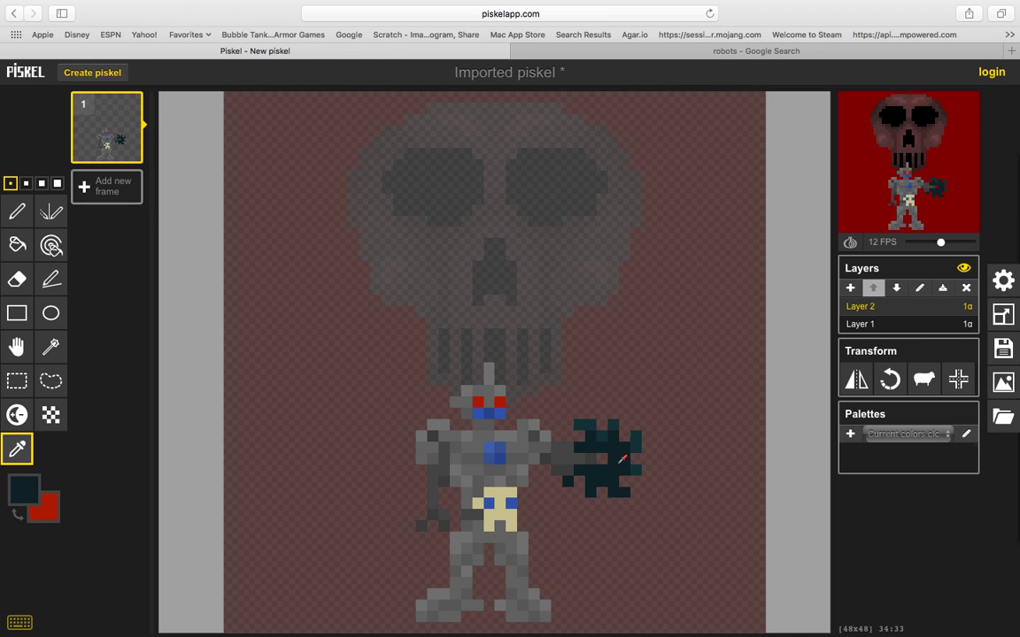
pyautogui.press('p')
pyautogui.click(35, 492)
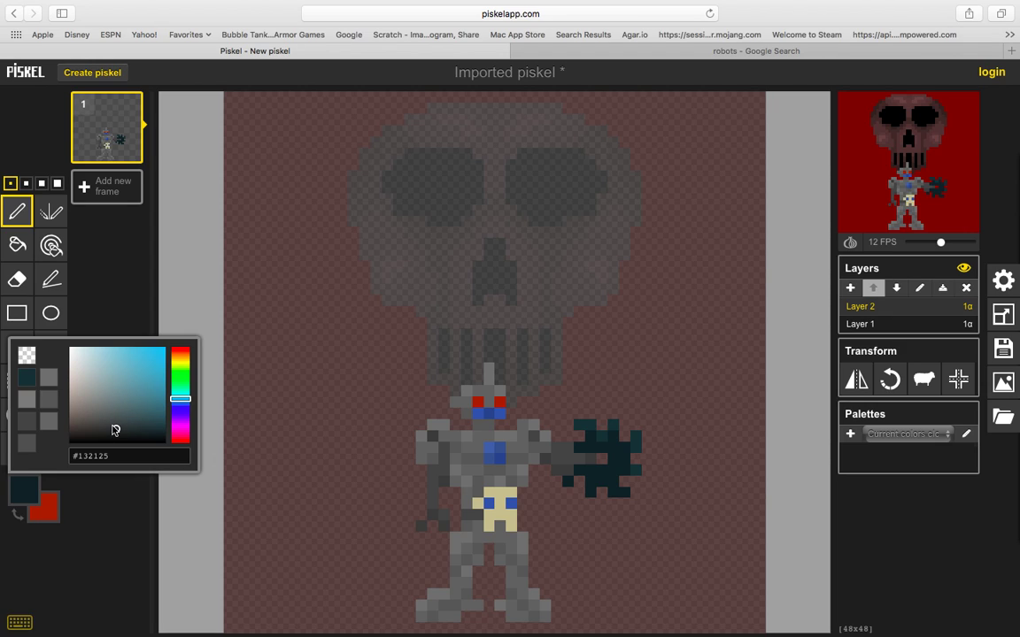
pyautogui.moveTo(115, 430); pyautogui.dragTo(116, 435)
pyautogui.click(115, 520)
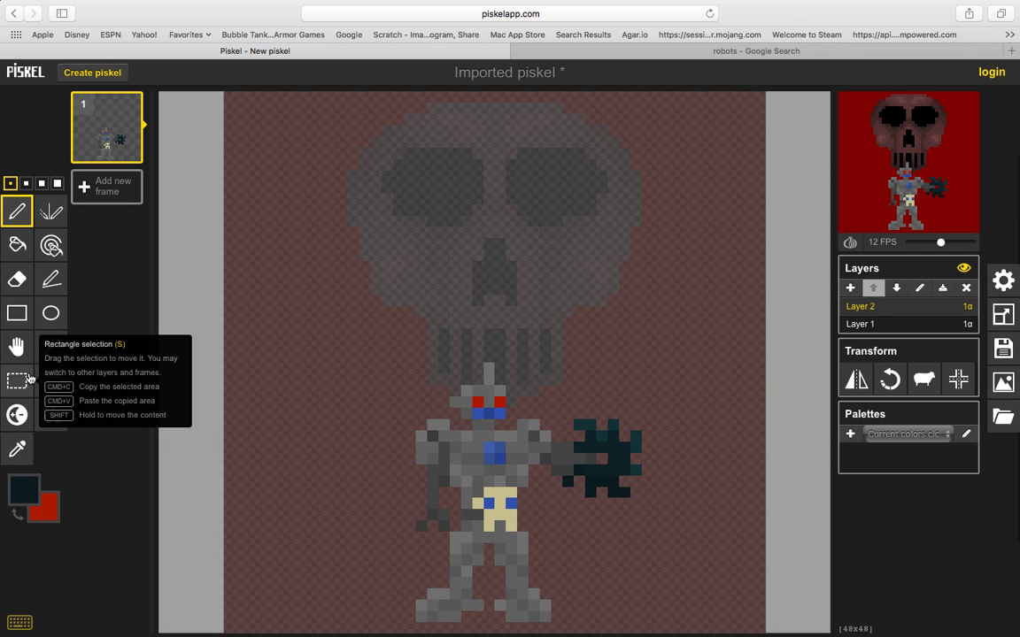
# Move the robot's head block one pixel right and sample the face's medium blue.
pyautogui.click(26, 378)
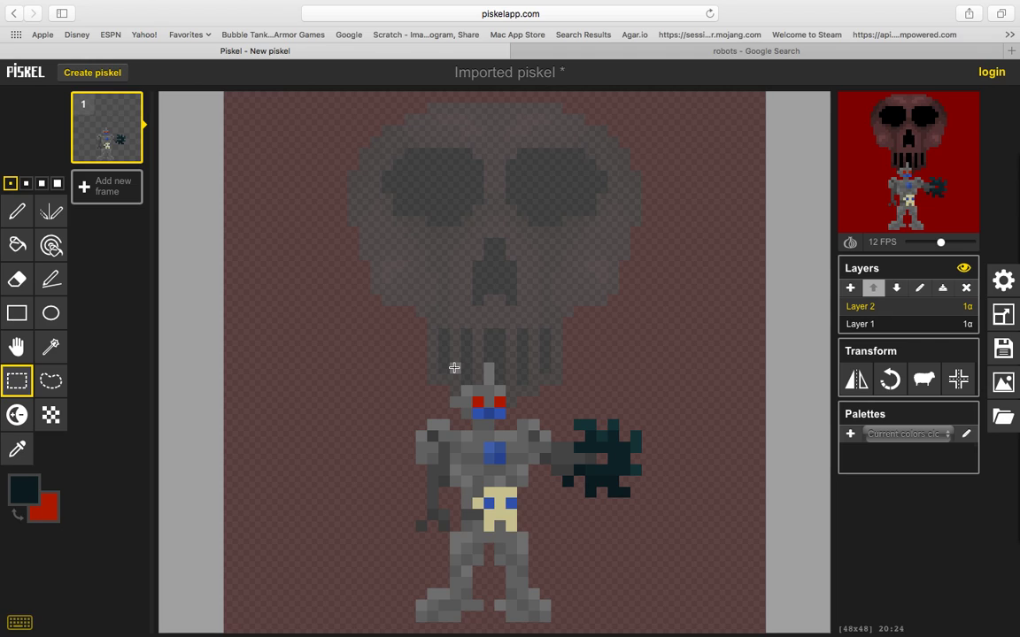
pyautogui.moveTo(451, 362); pyautogui.dragTo(497, 423)
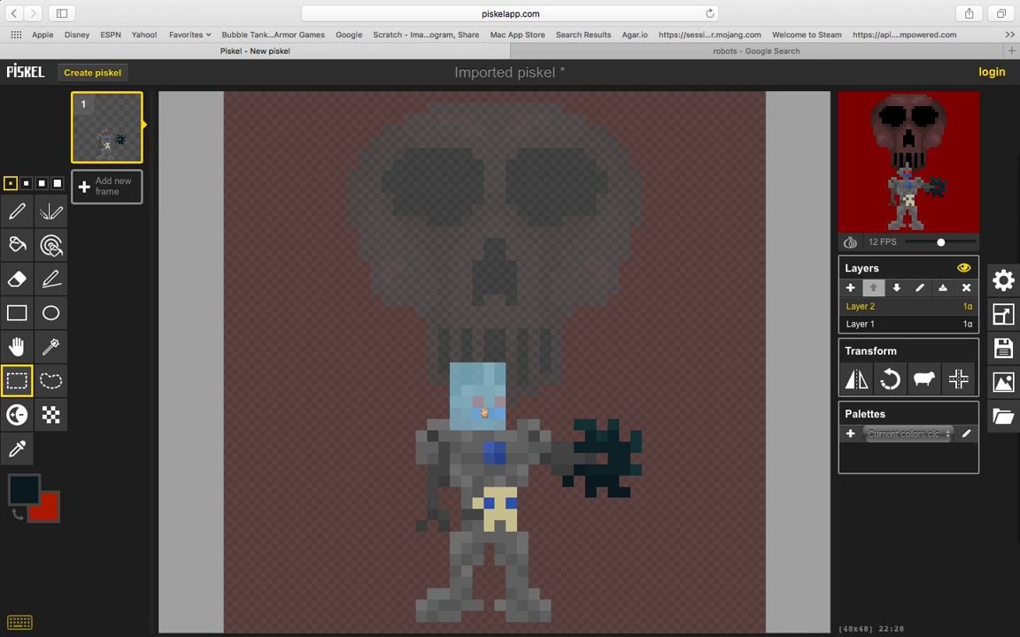
pyautogui.moveTo(483, 412); pyautogui.dragTo(487, 412)
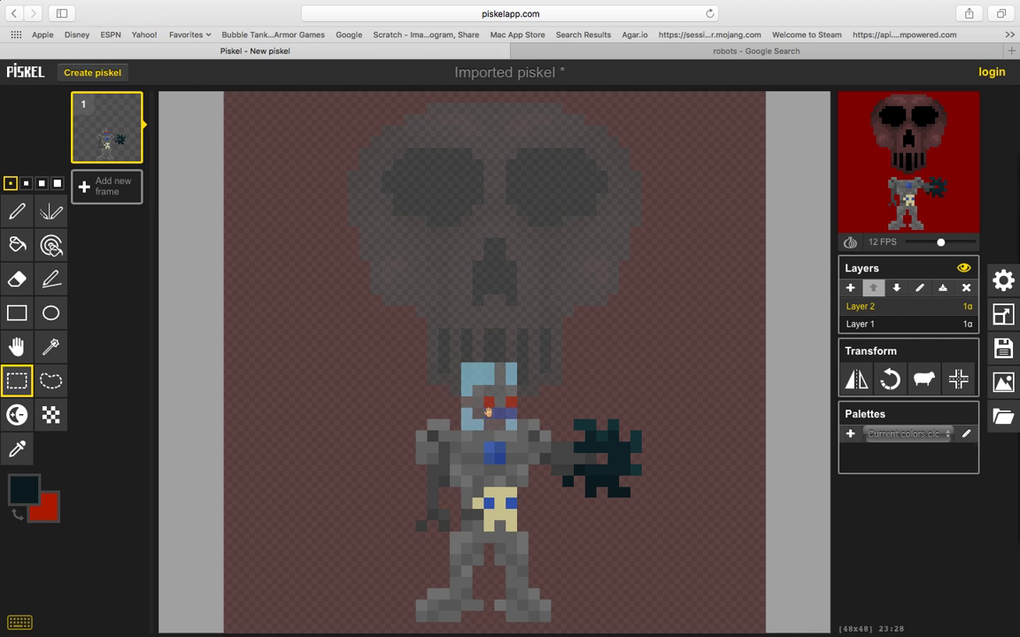
pyautogui.click(538, 389)
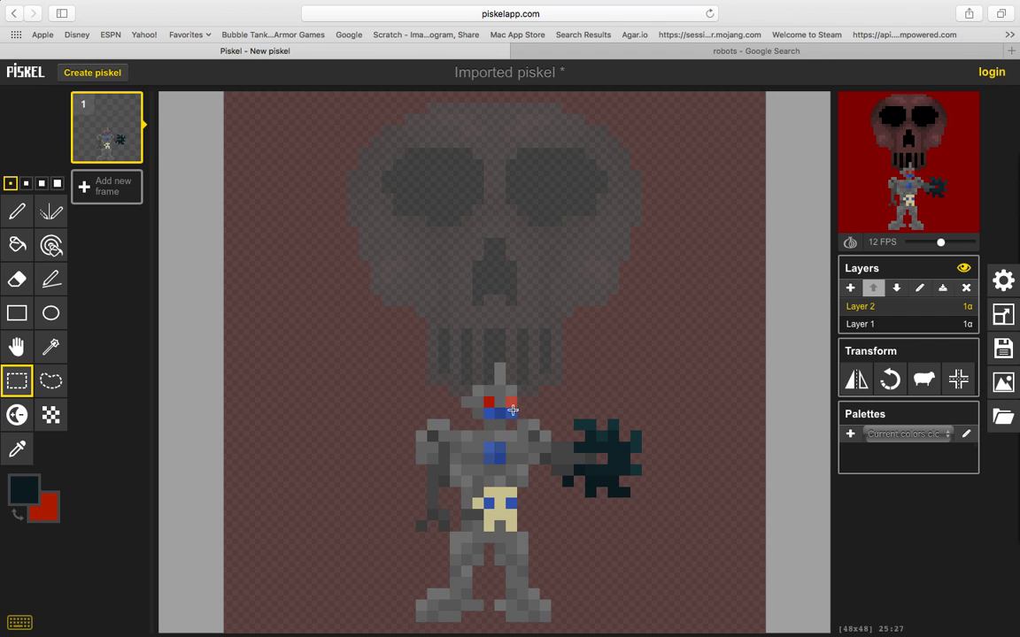
pyautogui.press('o')
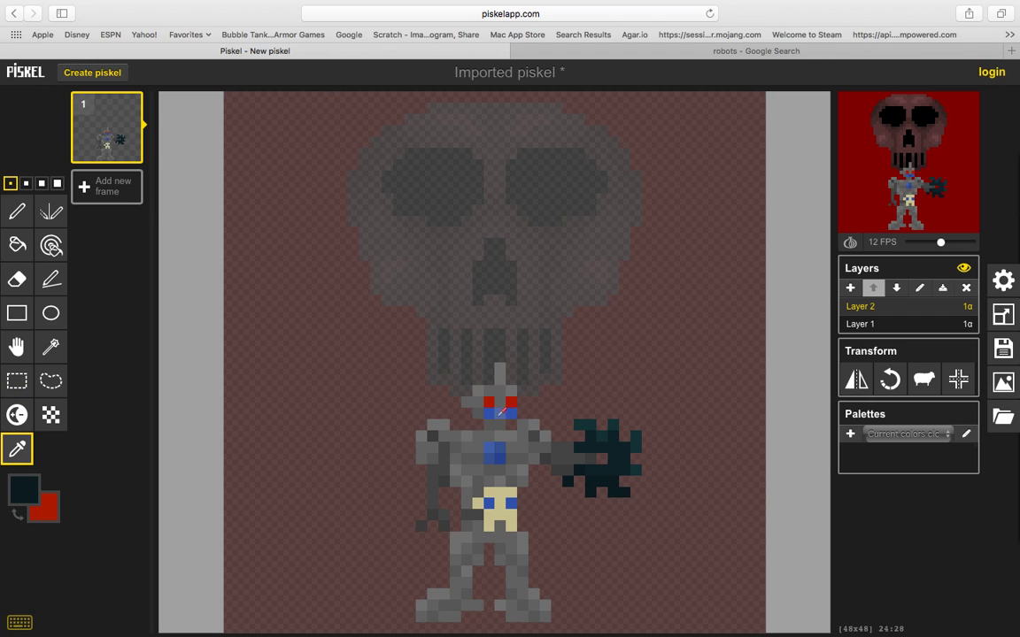
pyautogui.click(493, 412)
# Change the drawing colour from blue to a deep dark red.
pyautogui.press('p')
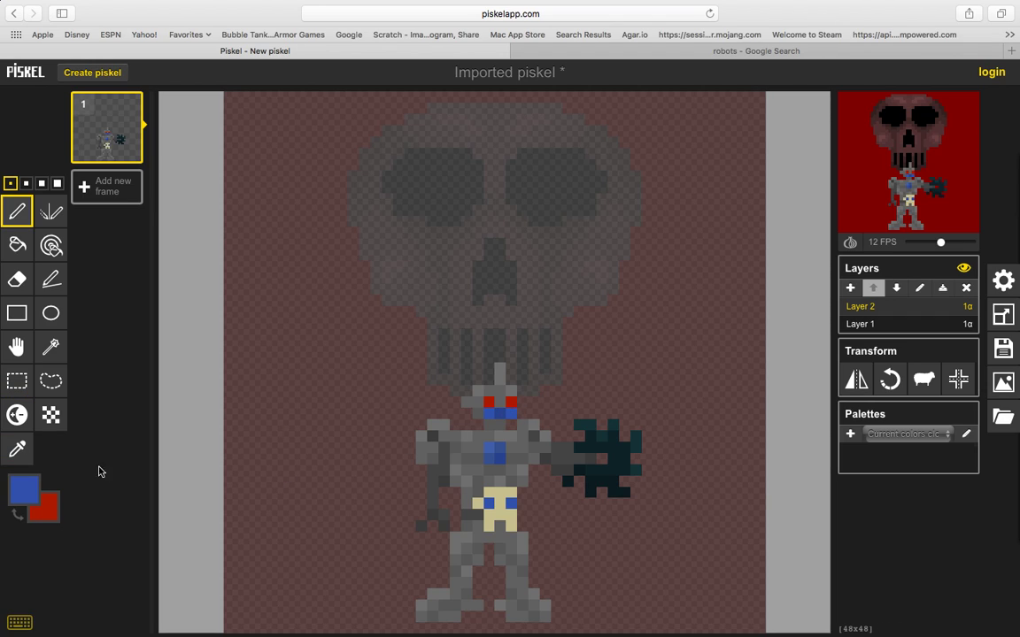
pyautogui.click(39, 494)
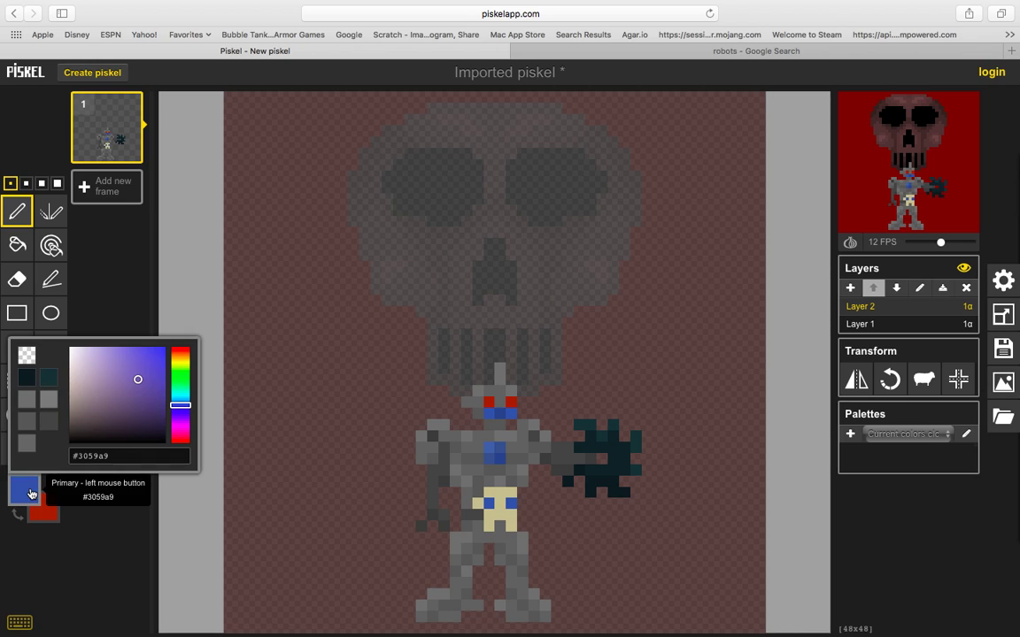
pyautogui.click(181, 404)
pyautogui.moveTo(181, 407); pyautogui.dragTo(187, 355)
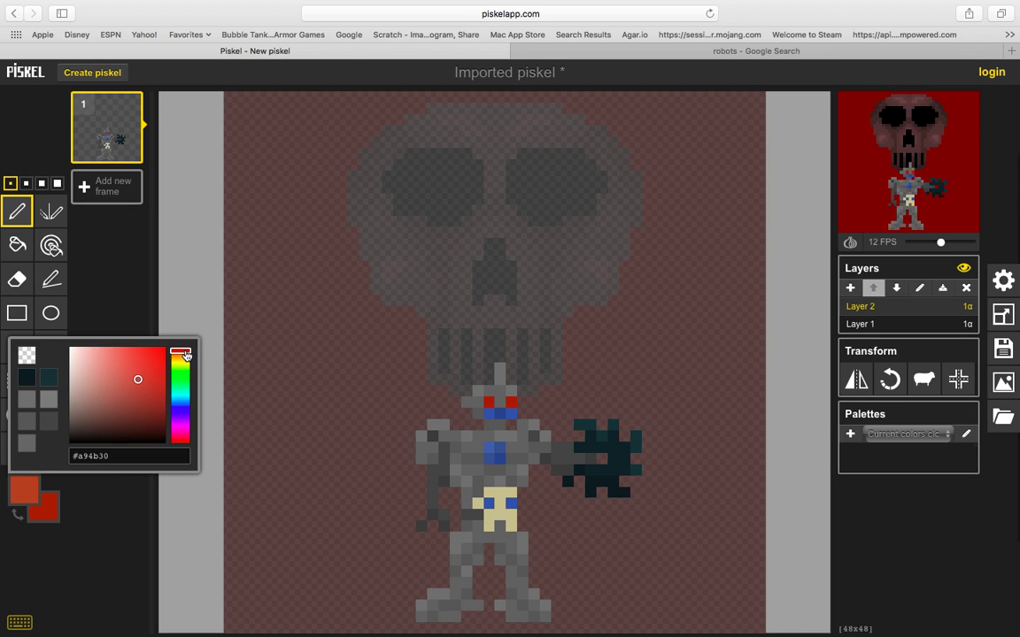
pyautogui.moveTo(131, 389)
pyautogui.mouseDown()
pyautogui.moveTo(166, 416)
pyautogui.moveTo(156, 419)
pyautogui.mouseUp()
pyautogui.moveTo(152, 422); pyautogui.dragTo(161, 424)
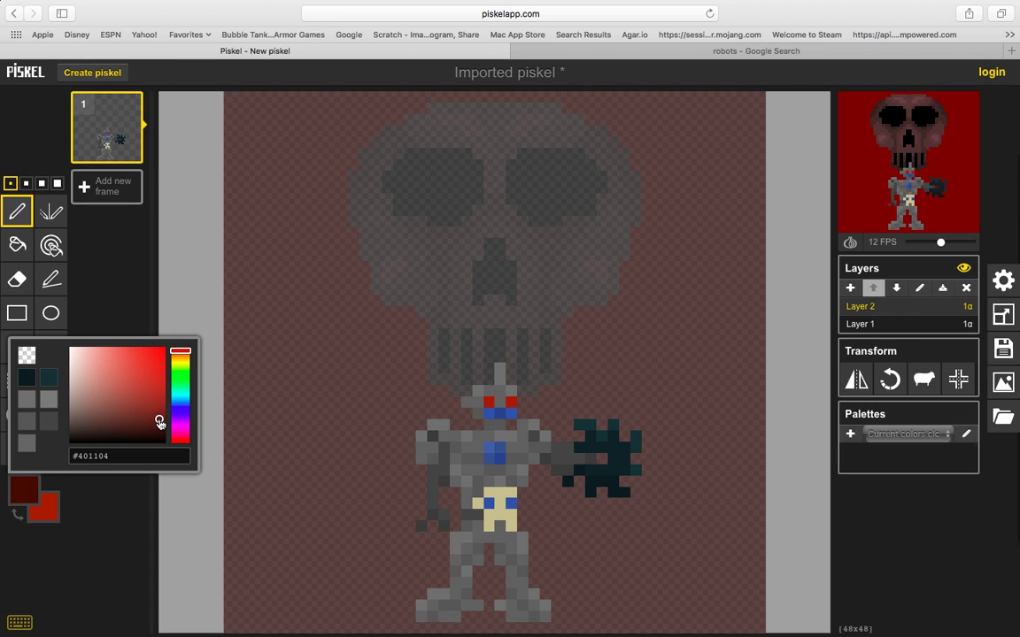
pyautogui.click(86, 478)
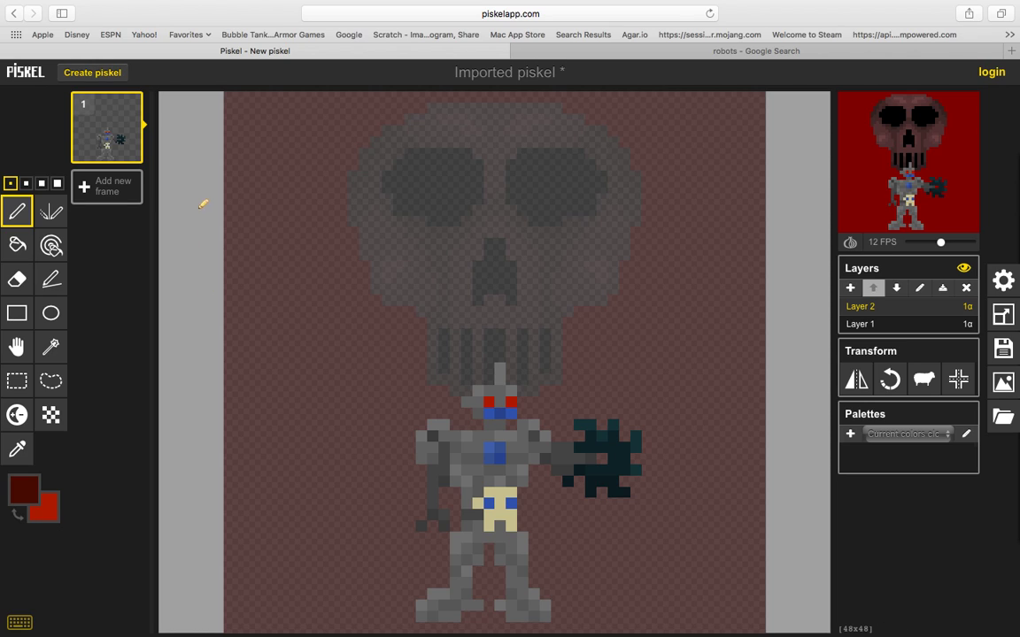
# Recolour all the blue face band and emblem pixels dark red using Paint same colour.
pyautogui.click(50, 245)
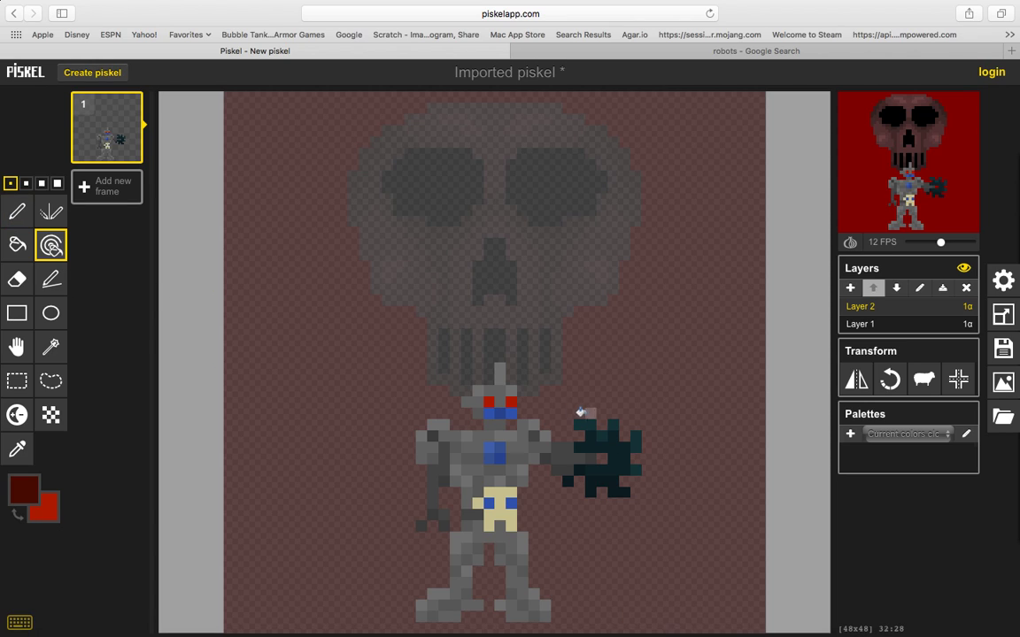
pyautogui.click(495, 413)
pyautogui.hotkey('ctrl', 'z')
pyautogui.click(489, 412)
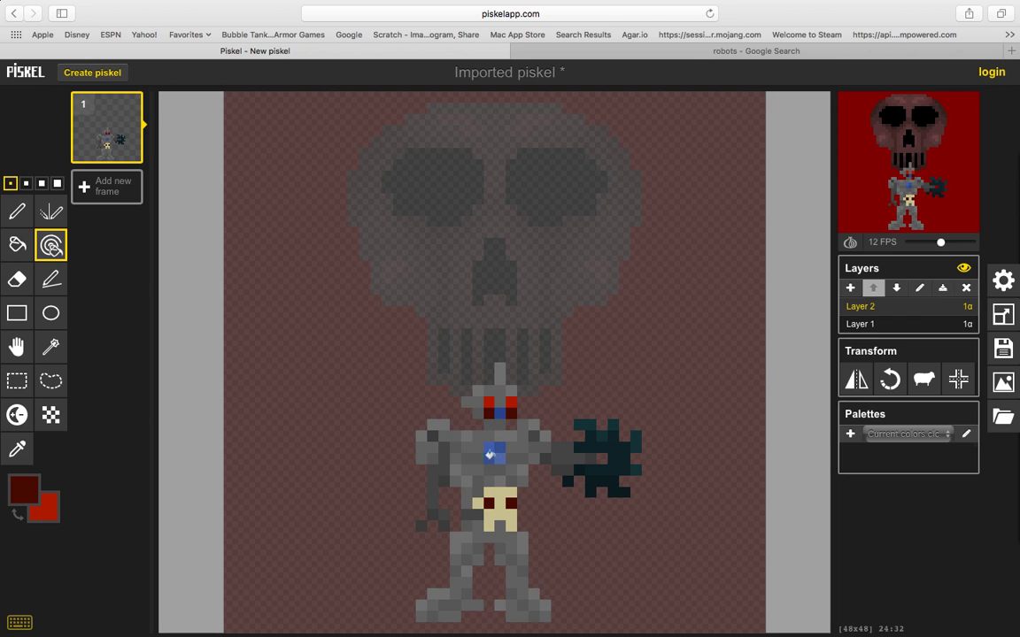
pyautogui.click(24, 488)
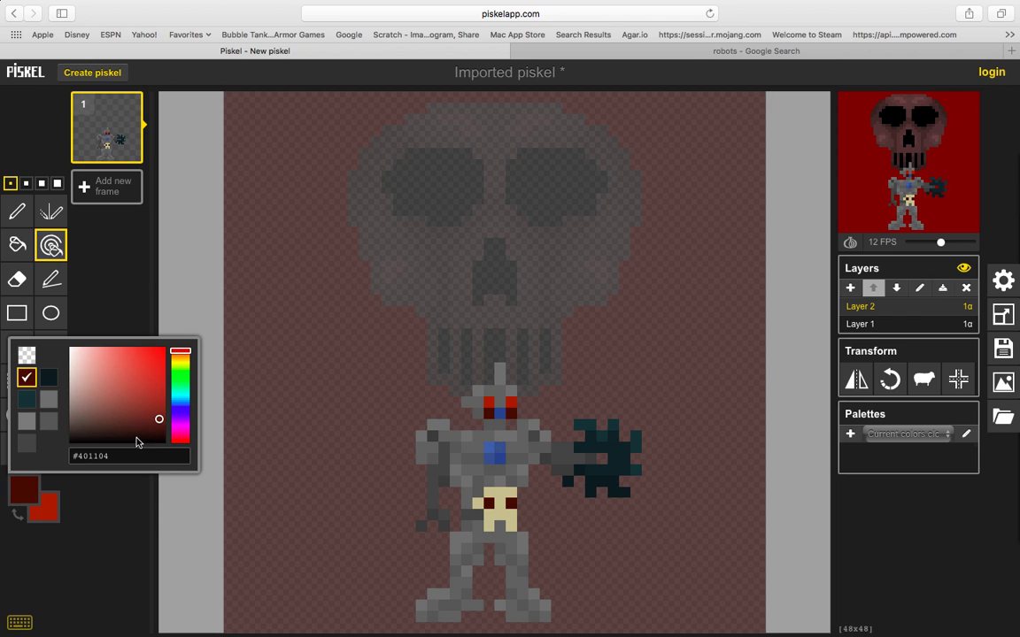
pyautogui.click(156, 426)
pyautogui.click(146, 568)
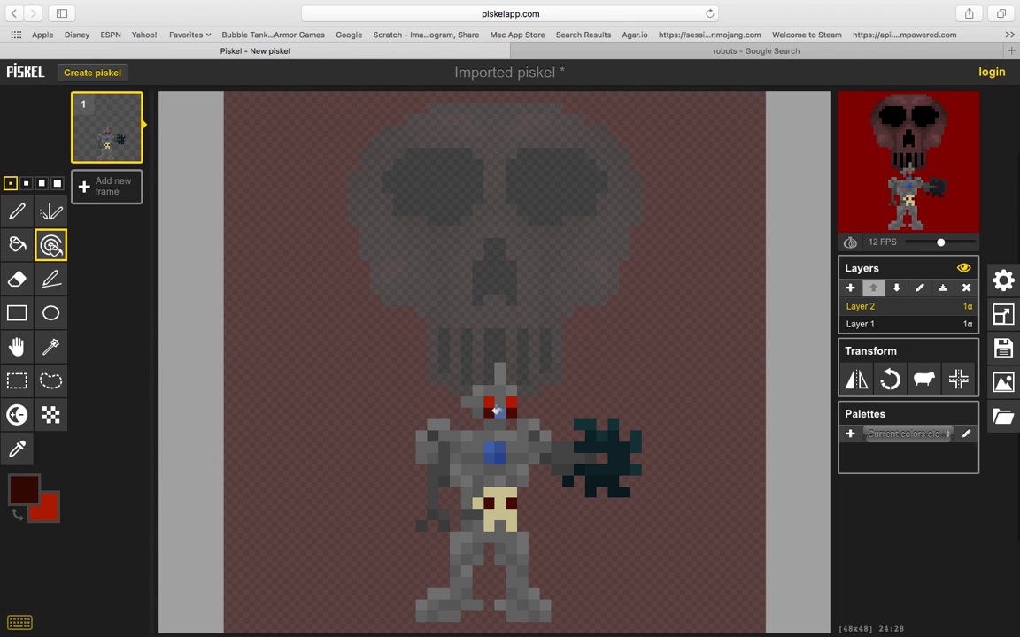
pyautogui.click(497, 409)
# Paint the remaining blue chest gem pixels dark red with the Pen.
pyautogui.press('p')
pyautogui.click(24, 488)
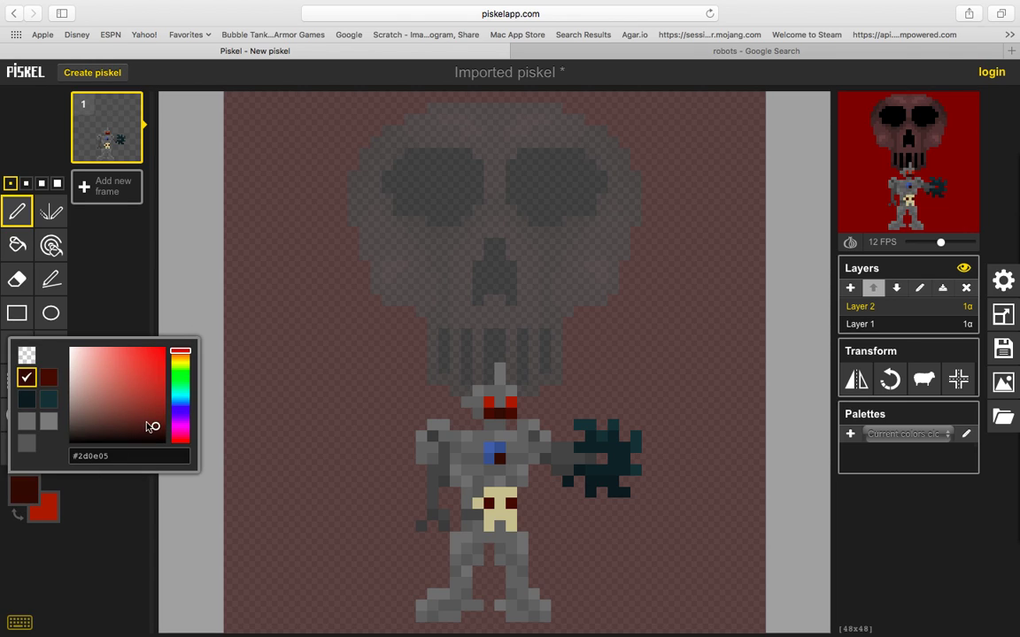
pyautogui.moveTo(154, 429); pyautogui.dragTo(150, 422)
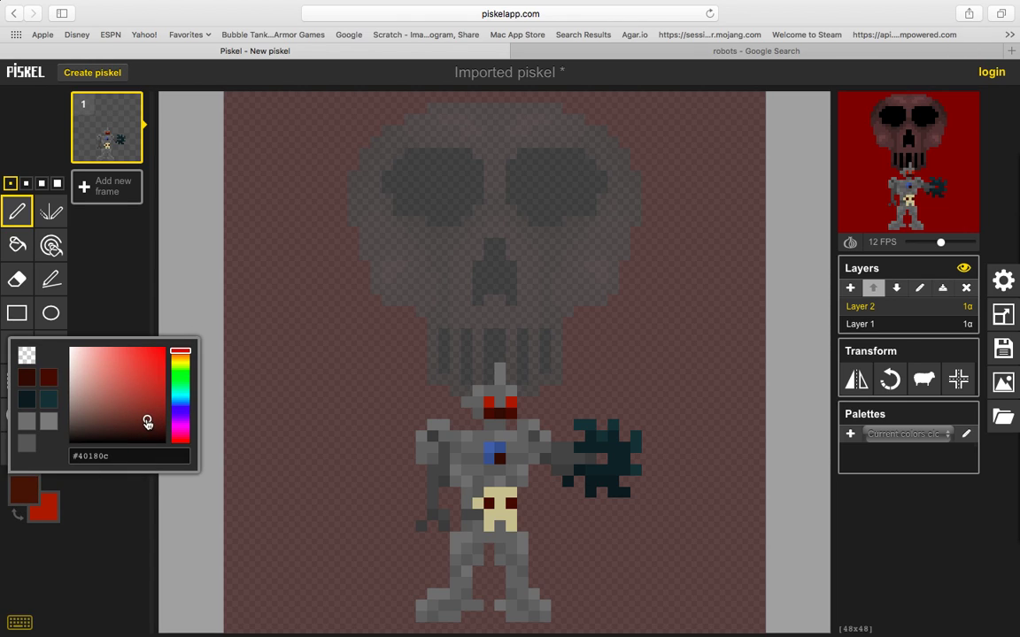
pyautogui.click(95, 541)
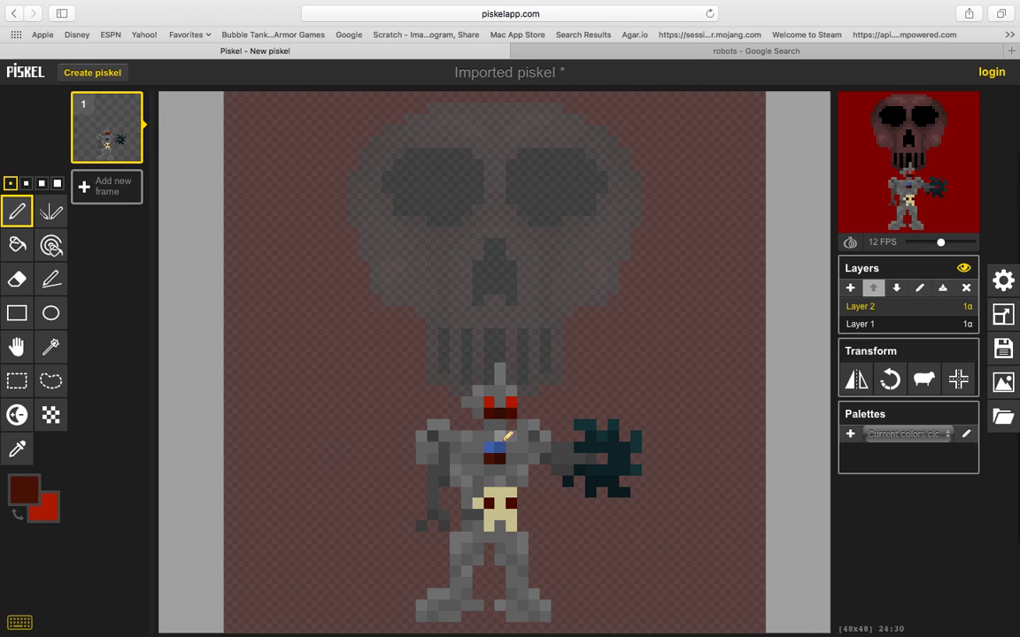
pyautogui.click(501, 448)
pyautogui.click(25, 489)
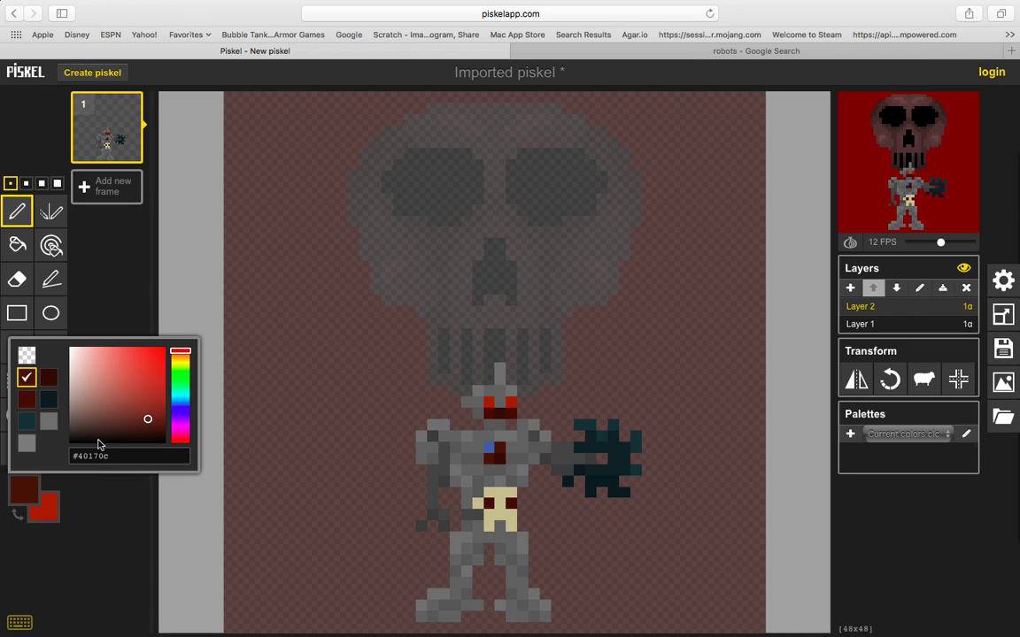
pyautogui.moveTo(144, 419); pyautogui.dragTo(133, 413)
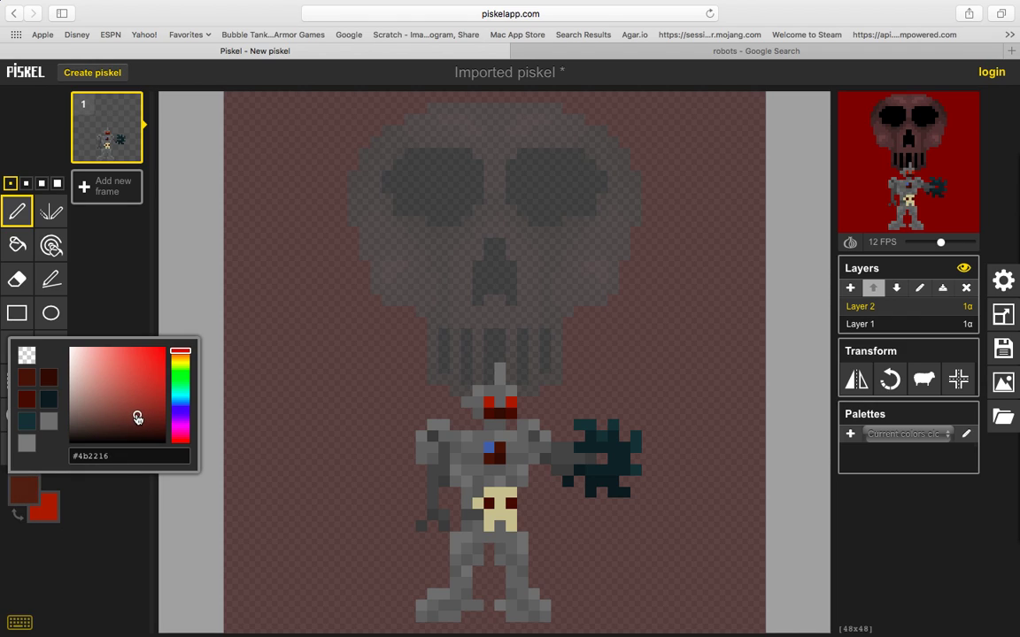
pyautogui.click(120, 509)
pyautogui.click(488, 447)
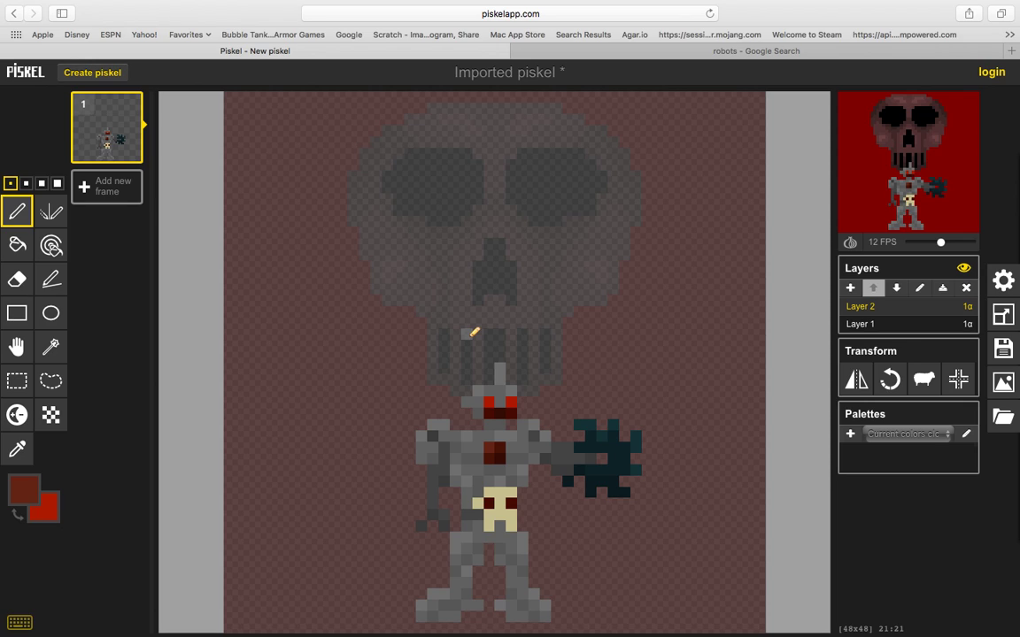
# Sample the robot's dark grey and draw a diagonal run of pixels from the arm toward the claw.
pyautogui.press('o')
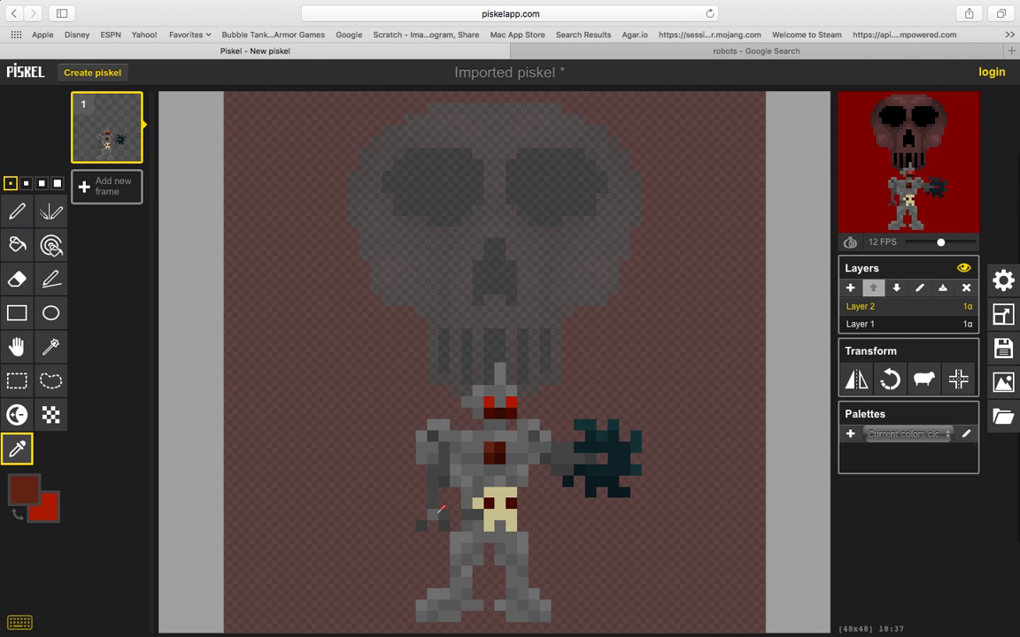
pyautogui.click(440, 511)
pyautogui.press('p')
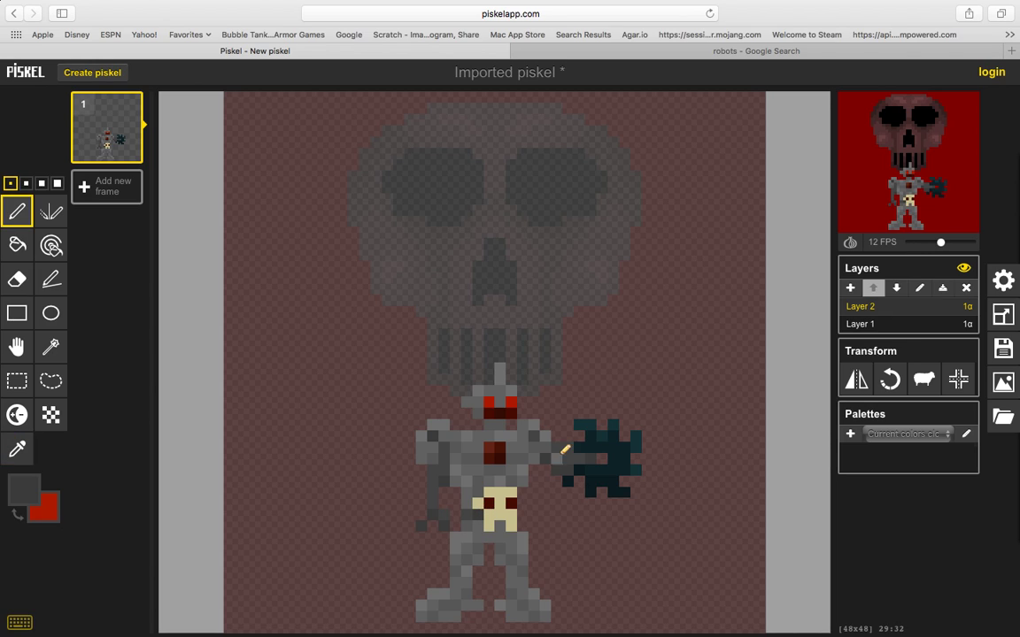
pyautogui.moveTo(565, 450); pyautogui.dragTo(555, 459)
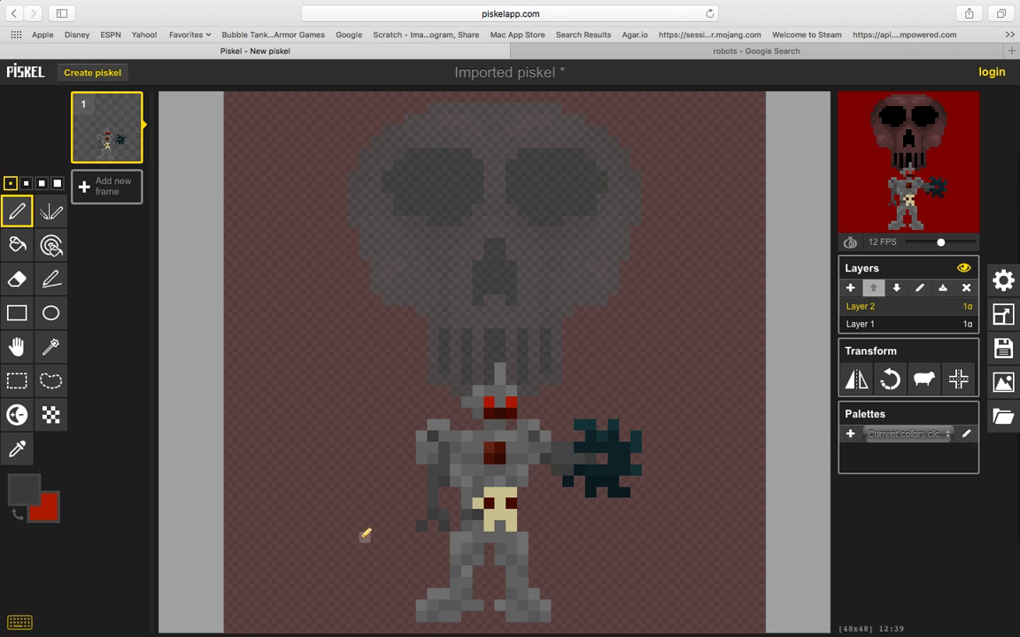